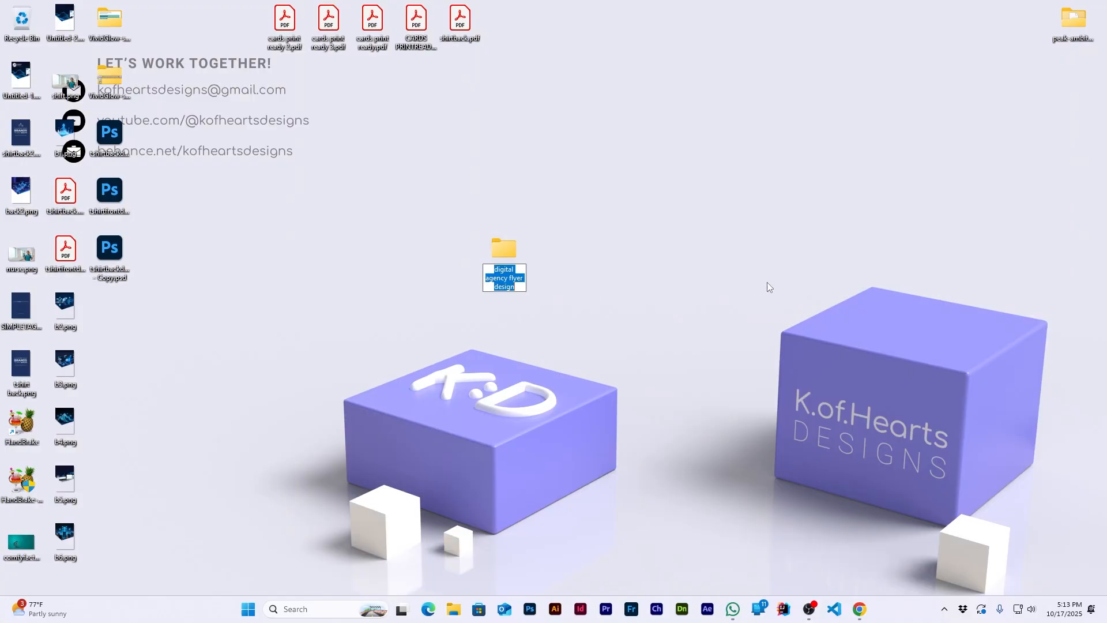
- Rename the new desktop folder as "digital marketing agency flyer design" and open it
text(mark)
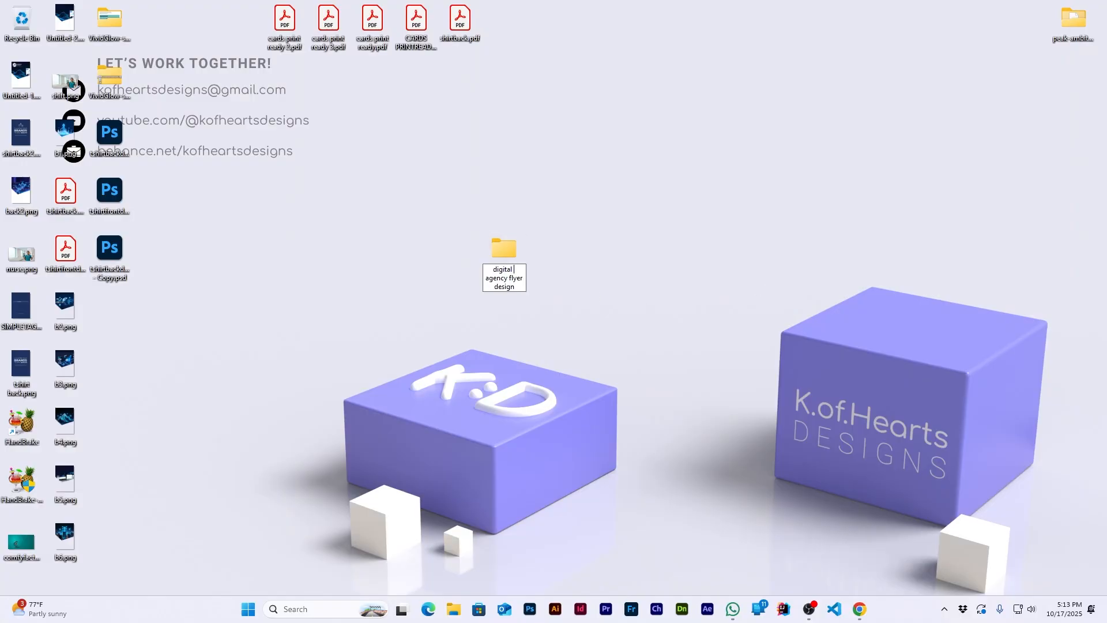
text(eting)
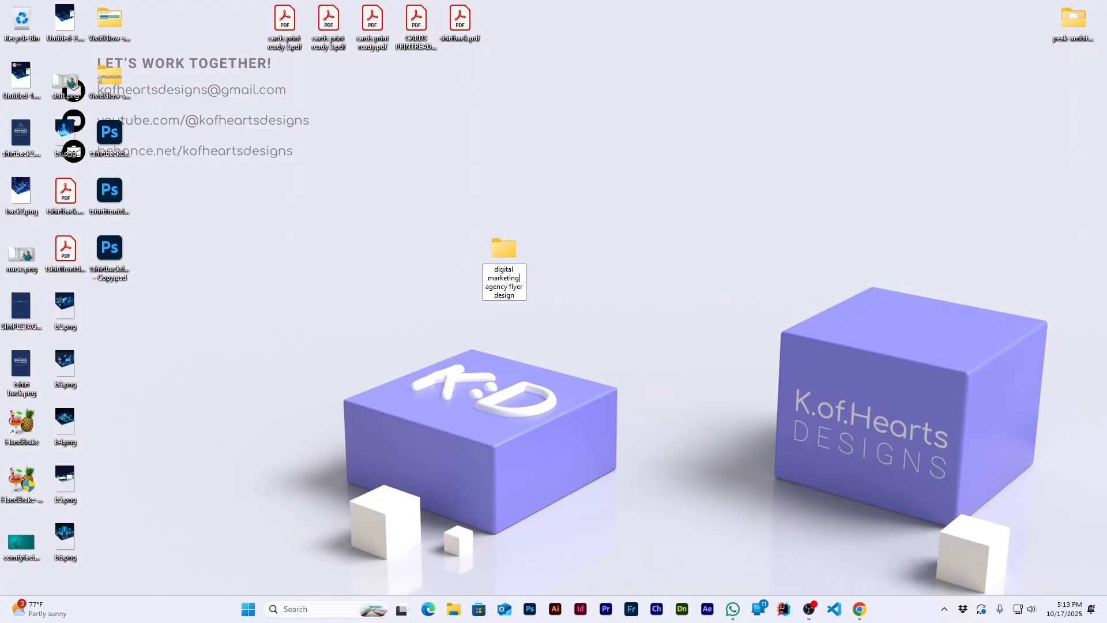
key(Return)
double_click(504, 246)
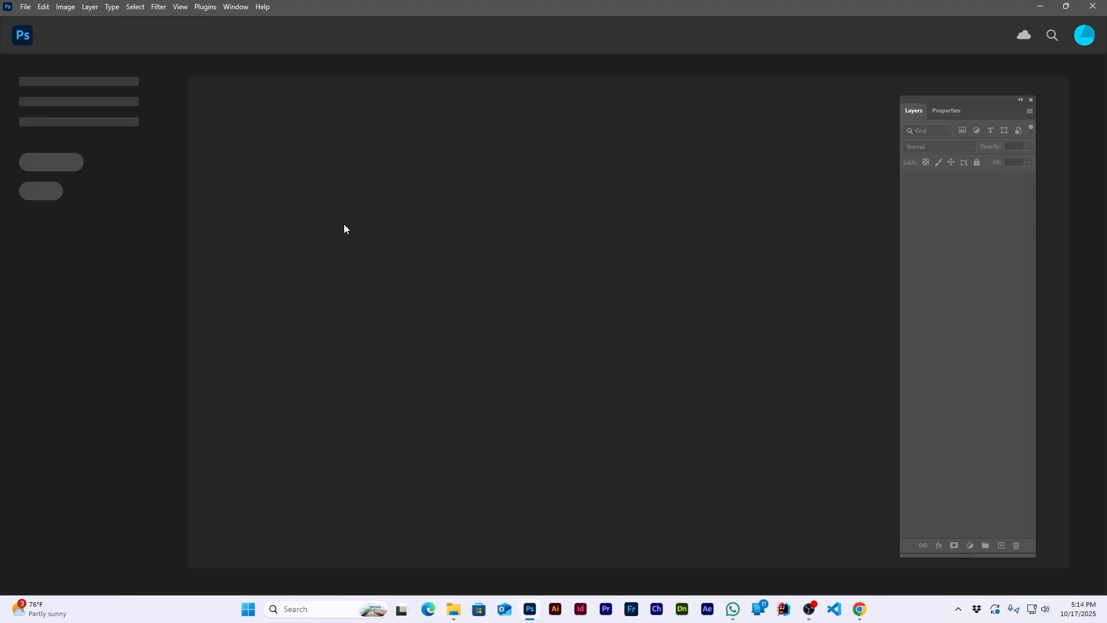
- Create a new A4 portrait document, 210 x 297 mm at 300 ppi, in RGB with a white background
click(25, 7)
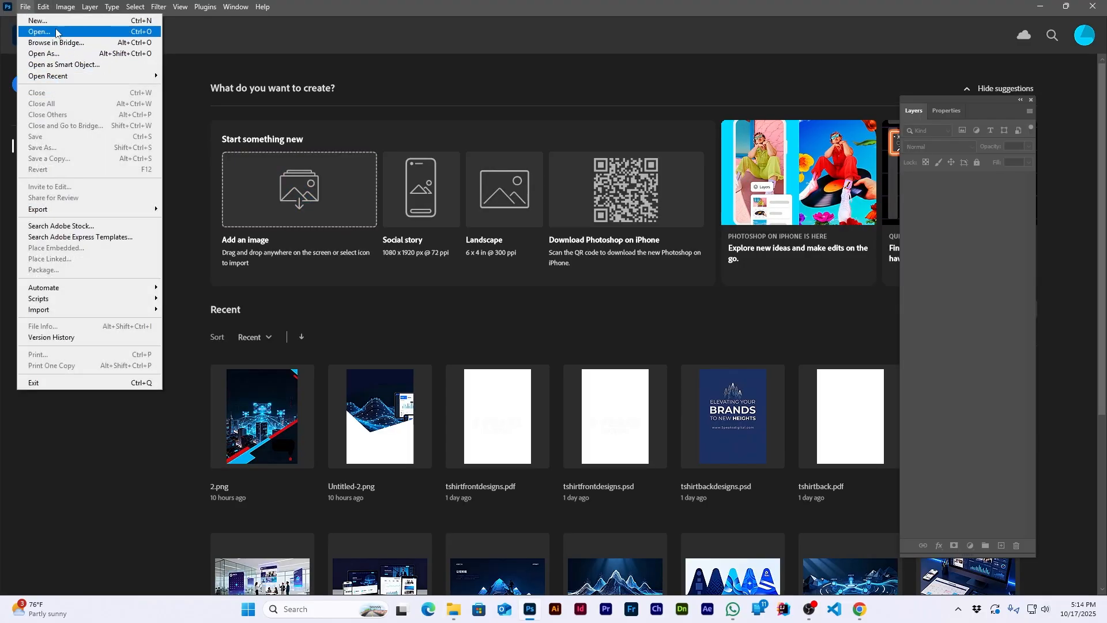
click(38, 21)
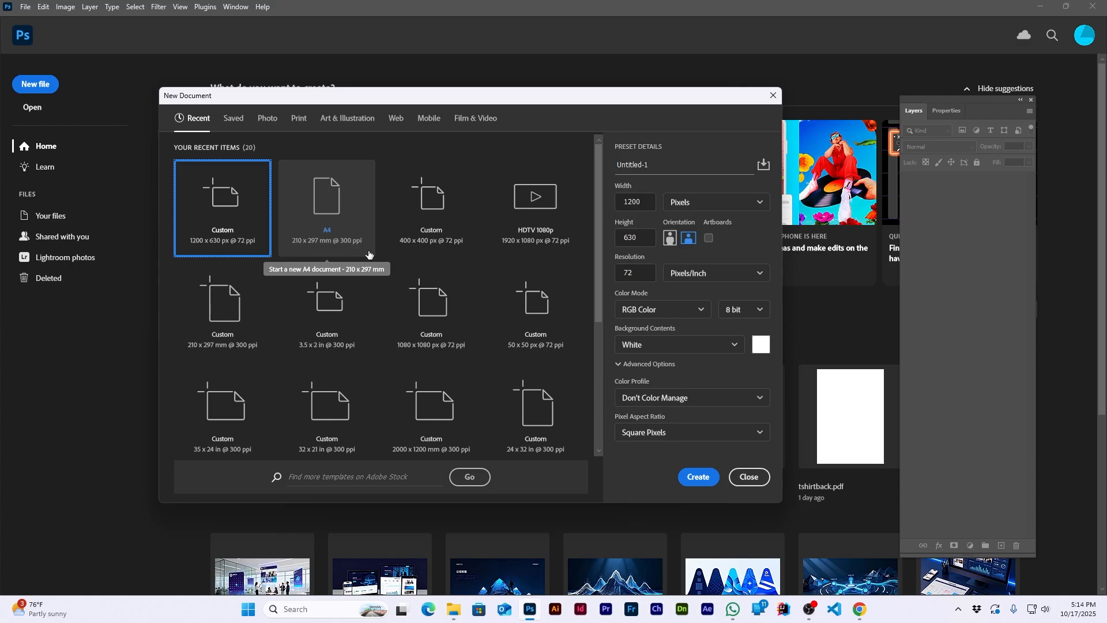
click(339, 211)
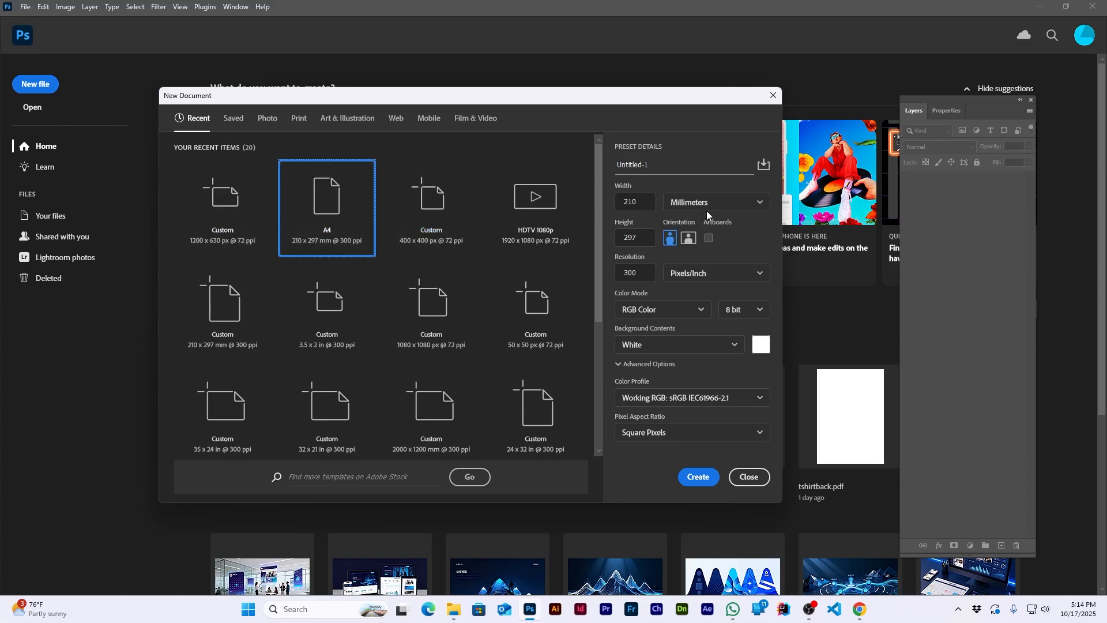
click(701, 483)
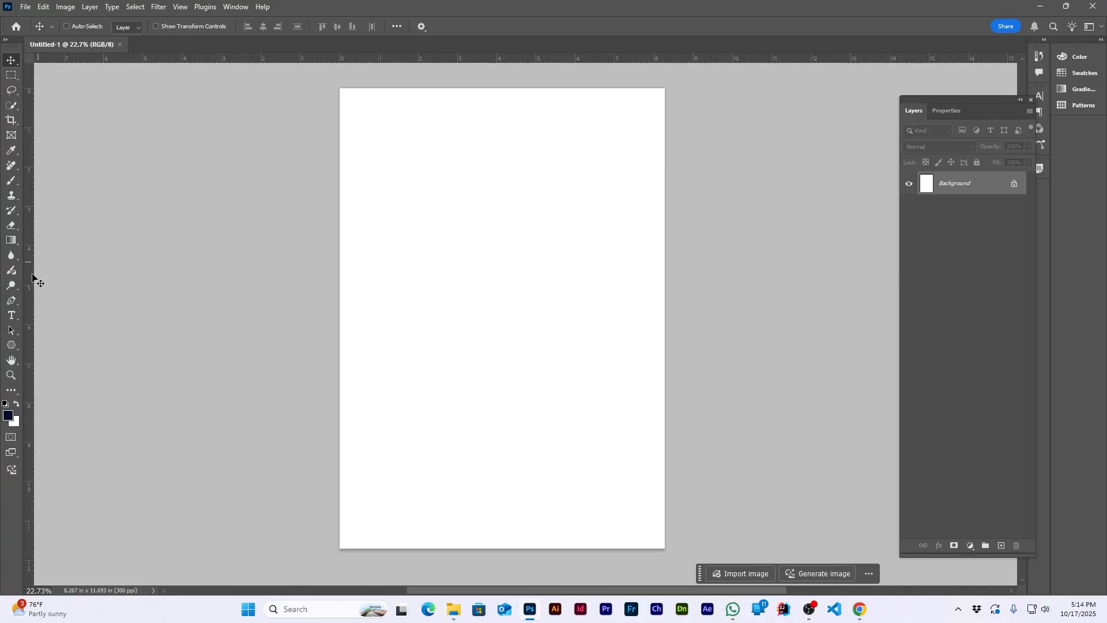
- Draw a navy six-sided polygon about 9.94 x 8.66 in with 52 px rounded corners and move it over the page's upper area
click(11, 345)
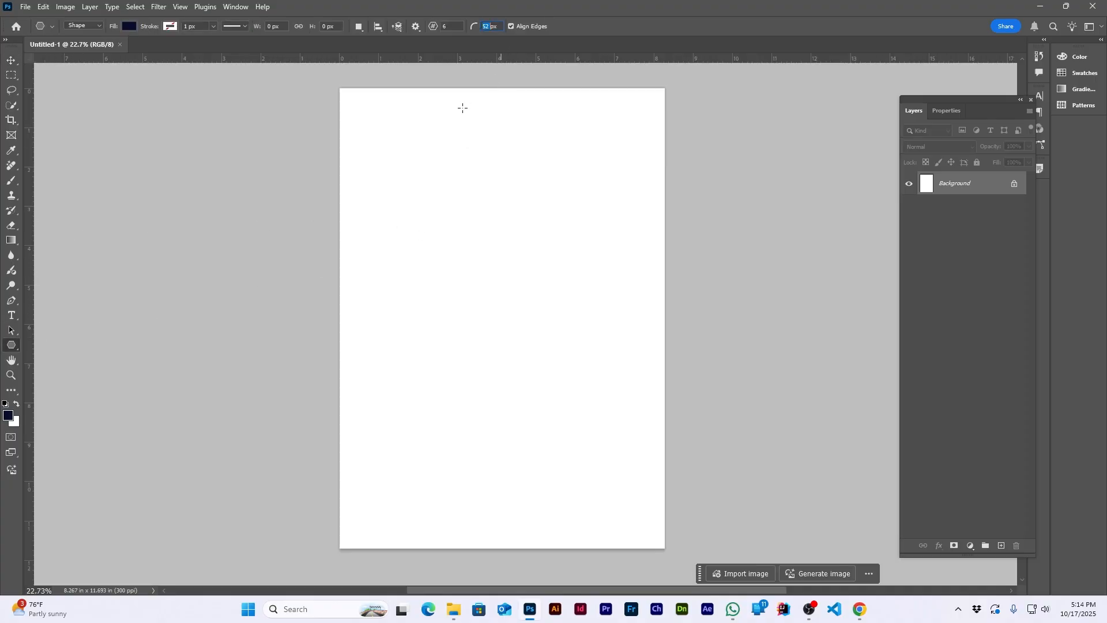
drag(438, 245, 831, 489)
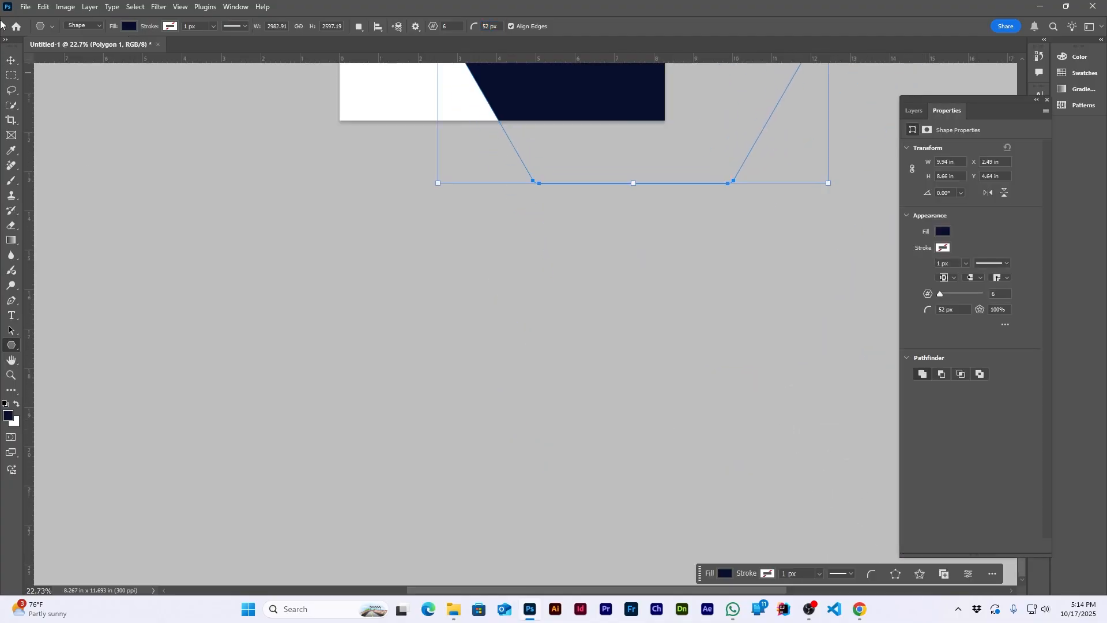
click(11, 60)
scroll(465, 263, up, 10)
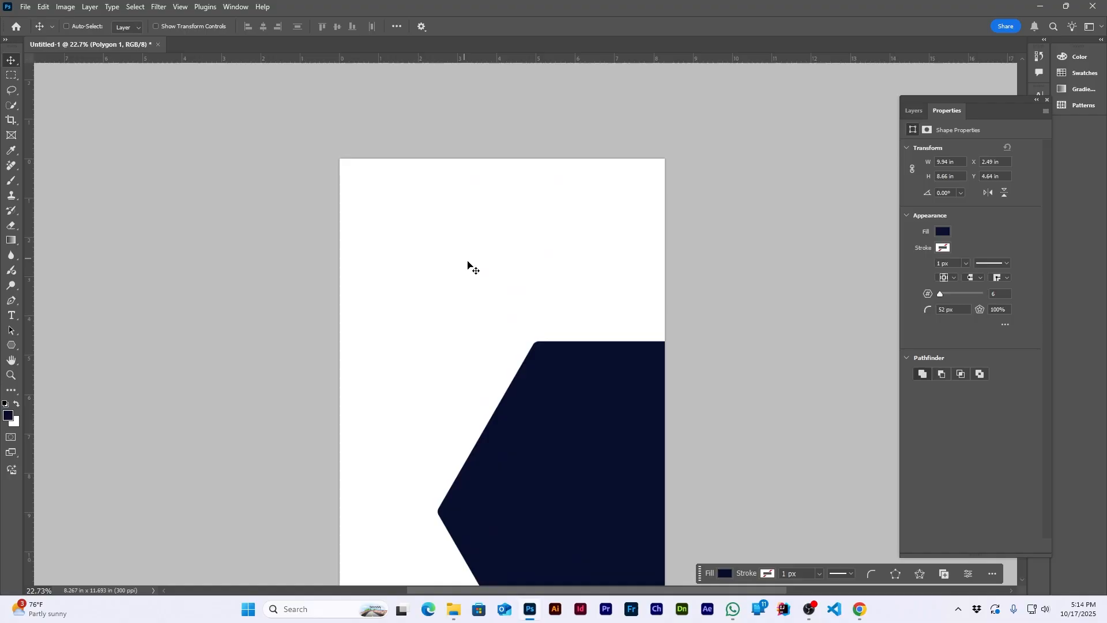
drag(567, 460, 403, 260)
- Rotate the hexagon to about -27.26°, scale it to about 109.84%, and position it to fill the page's upper part with one corner pointing down
key(ctrl+t)
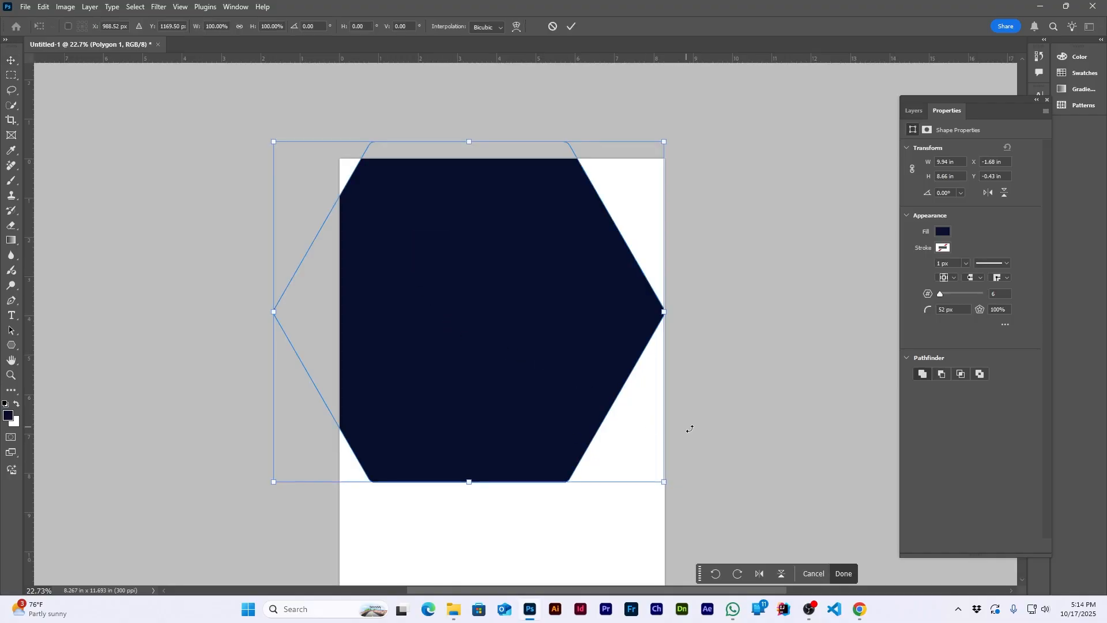
drag(690, 429, 735, 329)
drag(502, 363, 526, 302)
drag(745, 314, 778, 313)
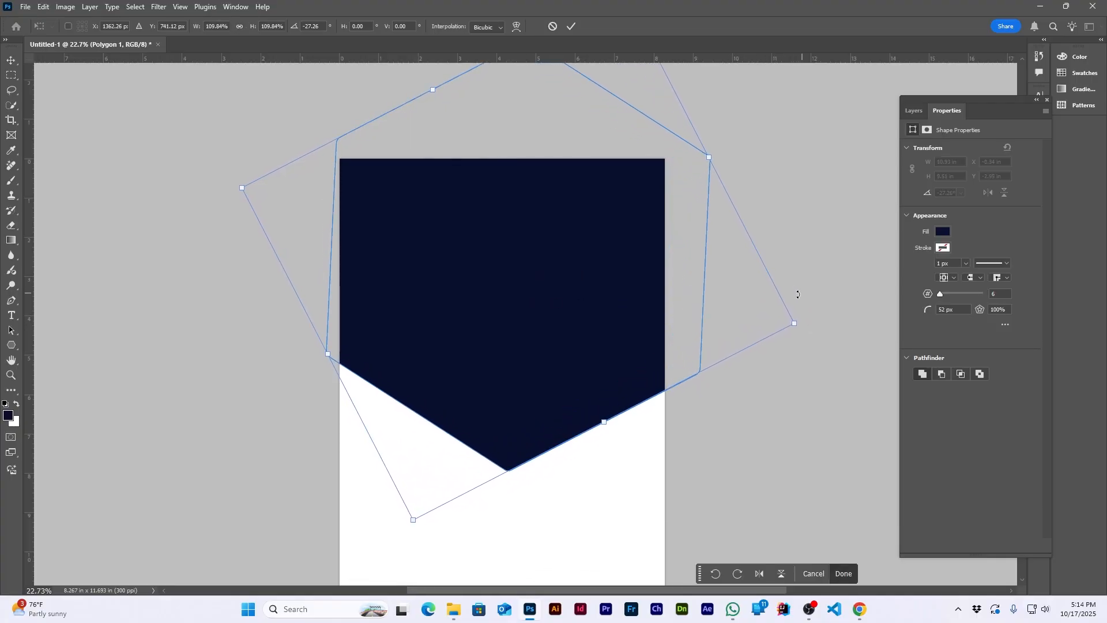
mouse_move(496, 318)
mouse_down()
mouse_move(512, 328)
mouse_move(502, 321)
mouse_up()
scroll(502, 321, down, 3)
scroll(503, 322, down, 1)
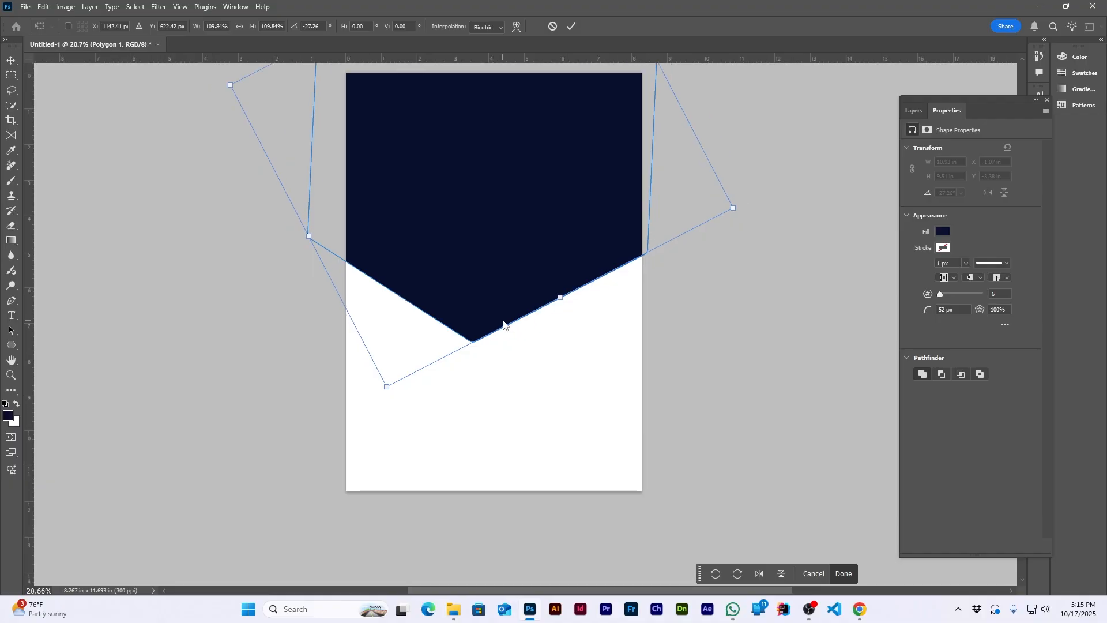
drag(494, 255, 494, 250)
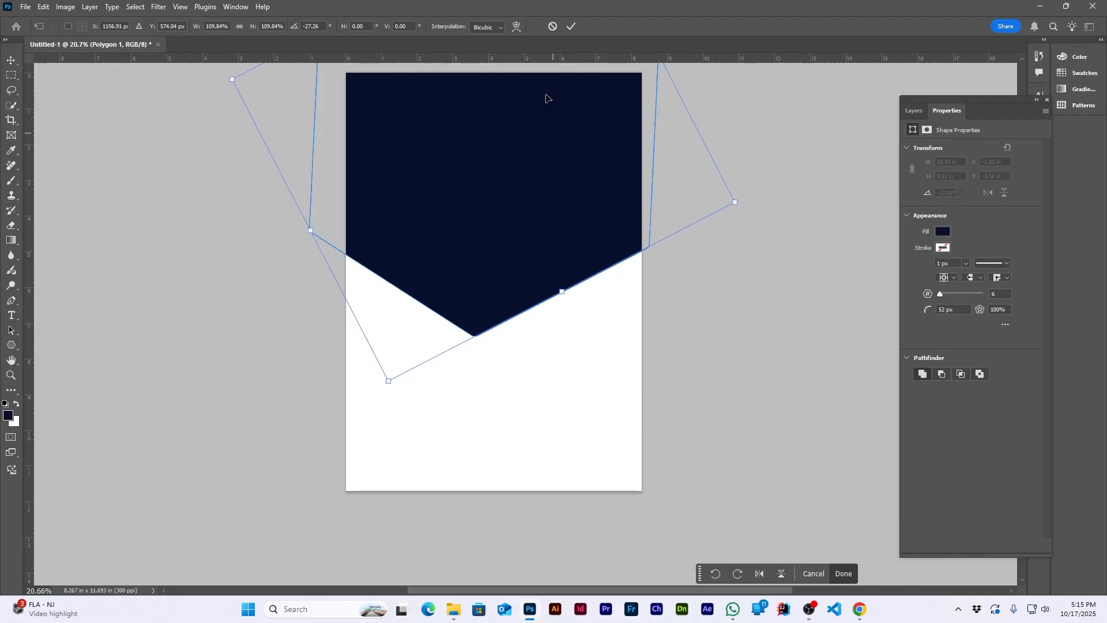
click(573, 24)
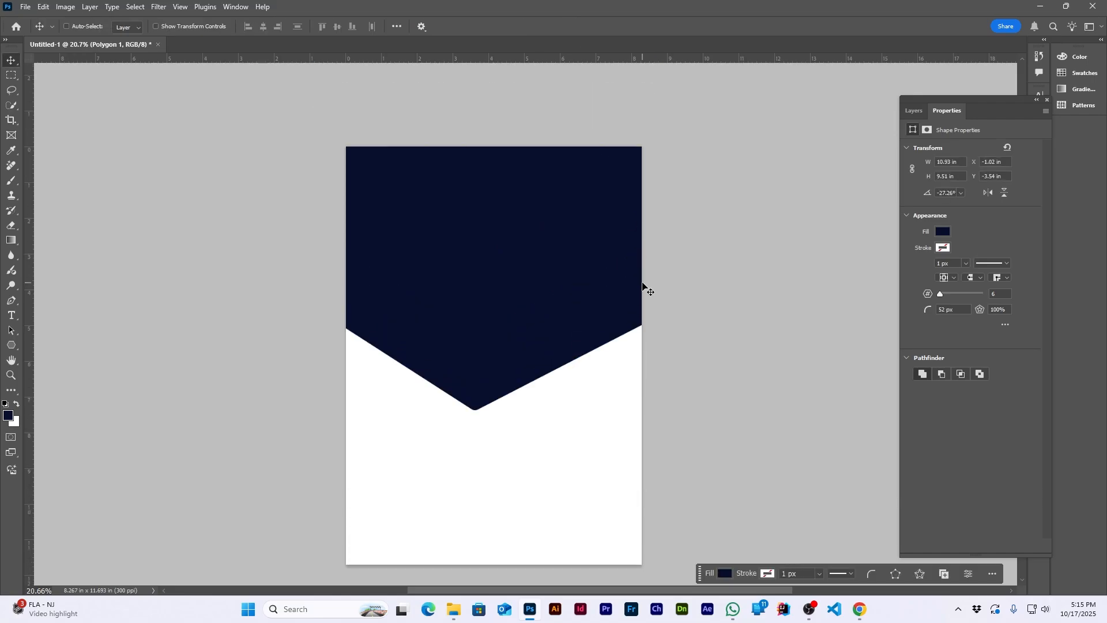
- Look through the graphics, Downloads and Desktop folders for an image to place in the flyer
click(914, 112)
click(26, 6)
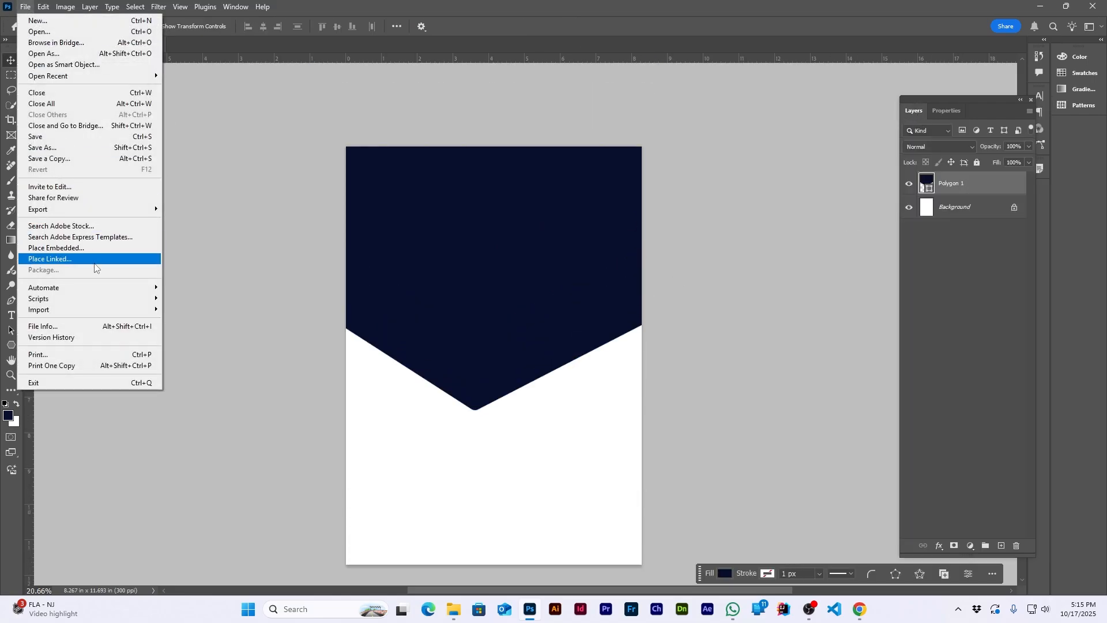
click(86, 248)
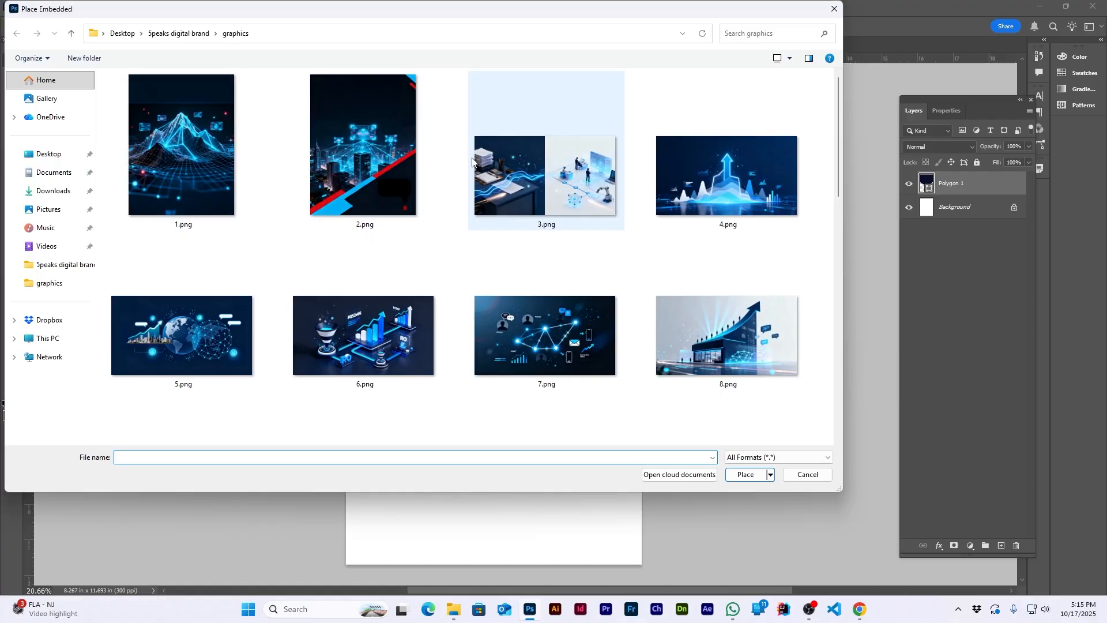
scroll(178, 189, down, 8)
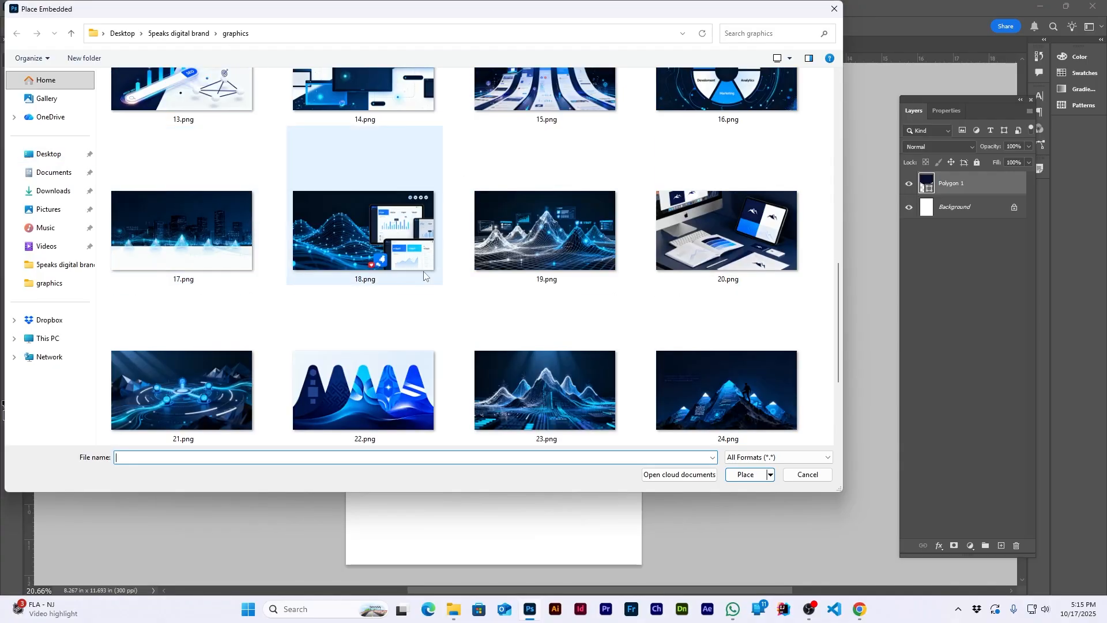
scroll(424, 271, down, 3)
scroll(423, 271, up, 2)
scroll(424, 272, up, 6)
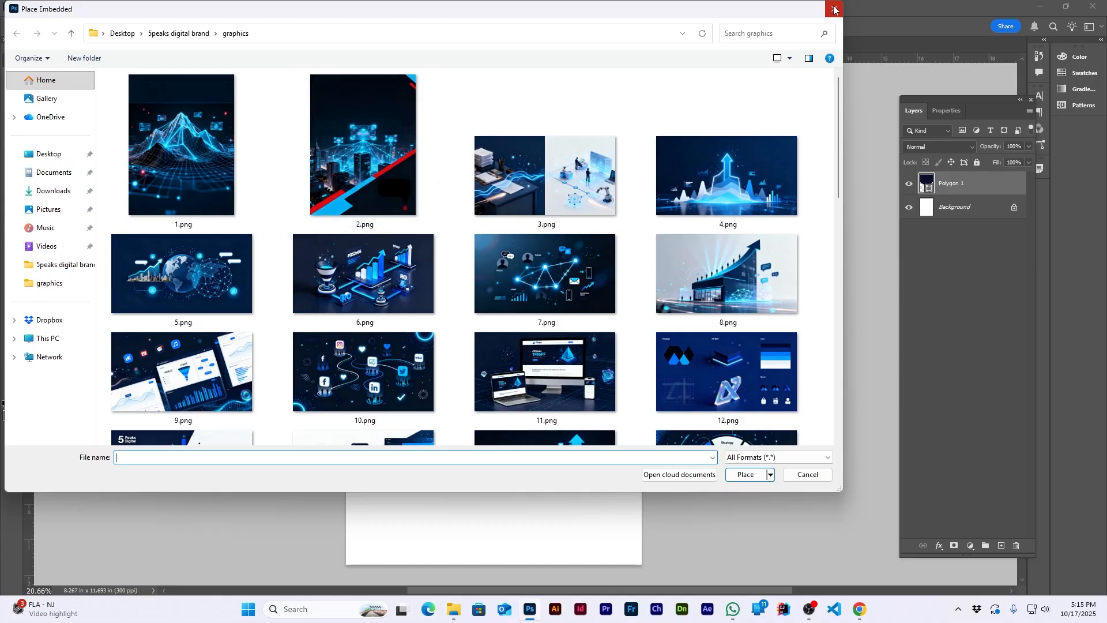
click(50, 190)
scroll(254, 206, down, 3)
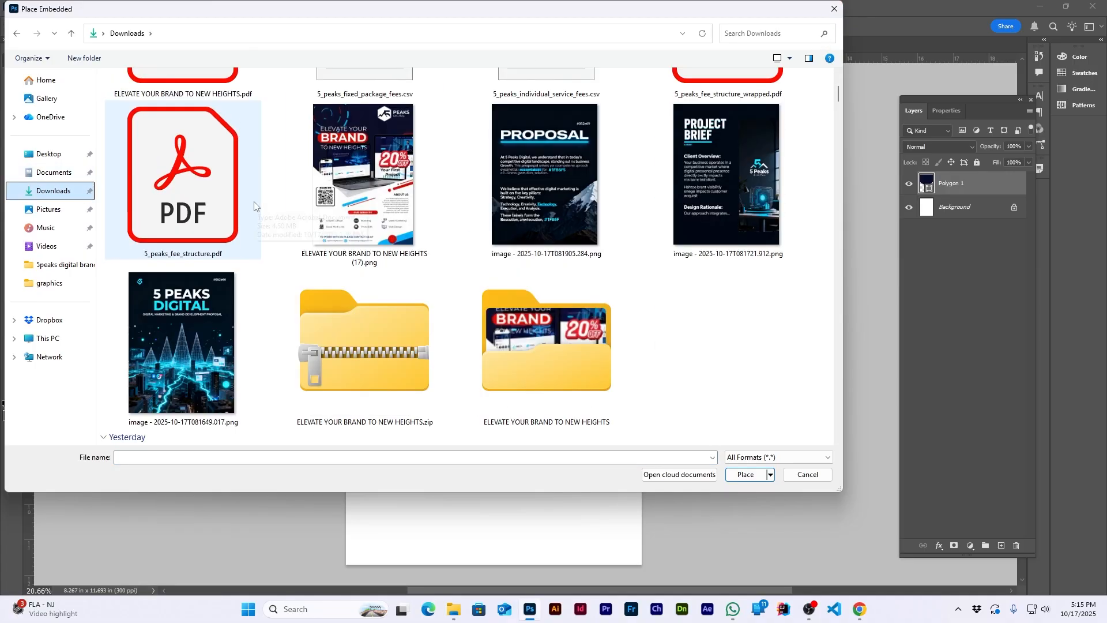
scroll(254, 205, down, 15)
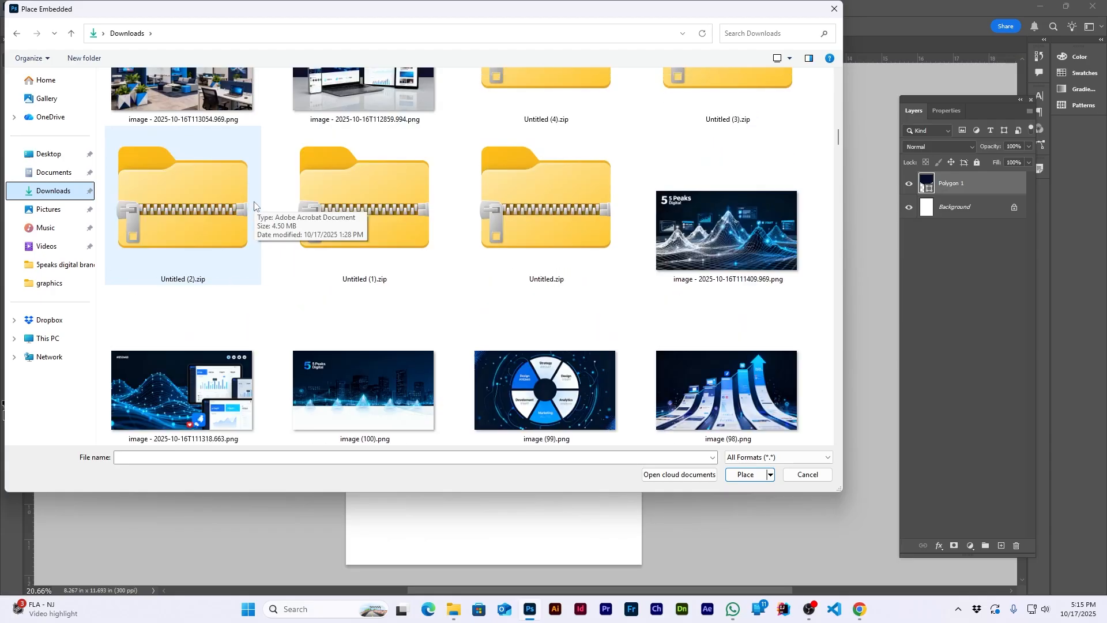
scroll(255, 206, down, 10)
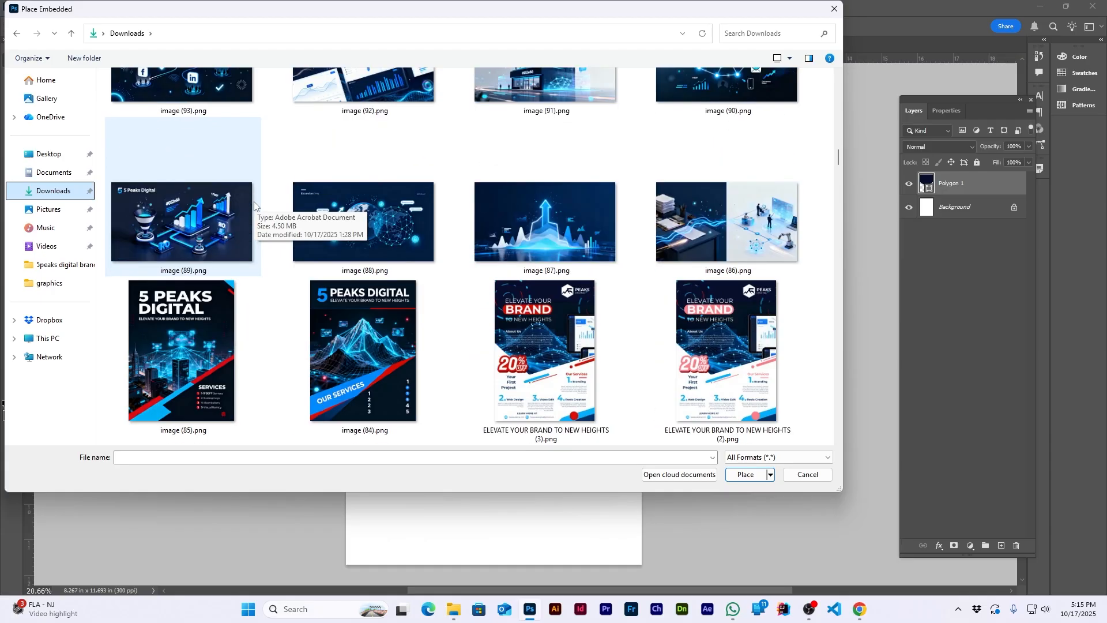
scroll(254, 205, down, 3)
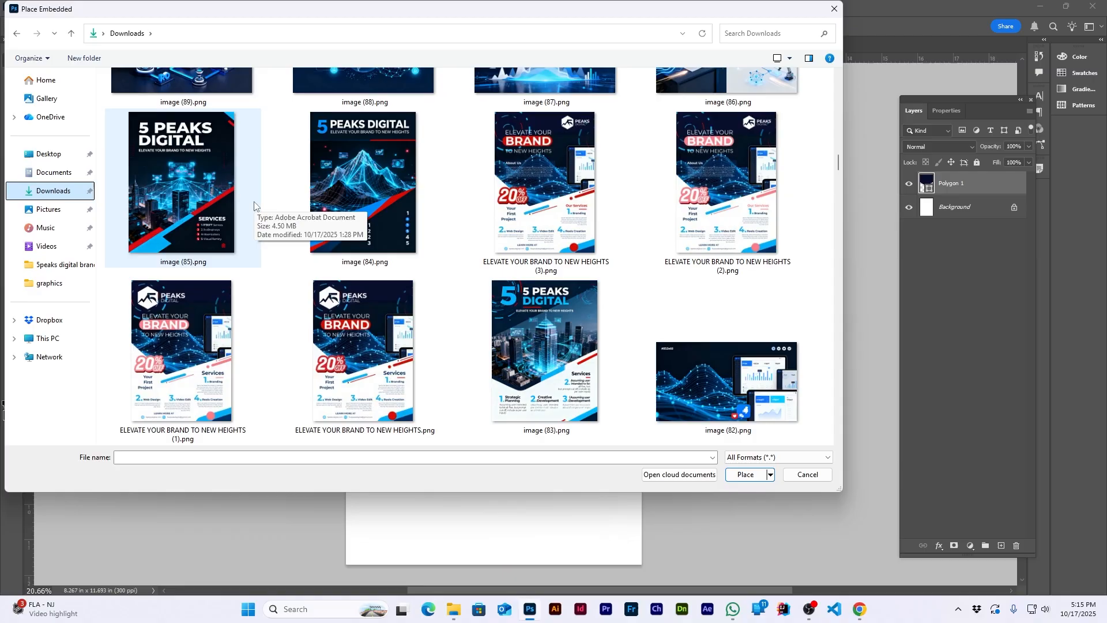
scroll(255, 206, down, 3)
scroll(254, 206, down, 18)
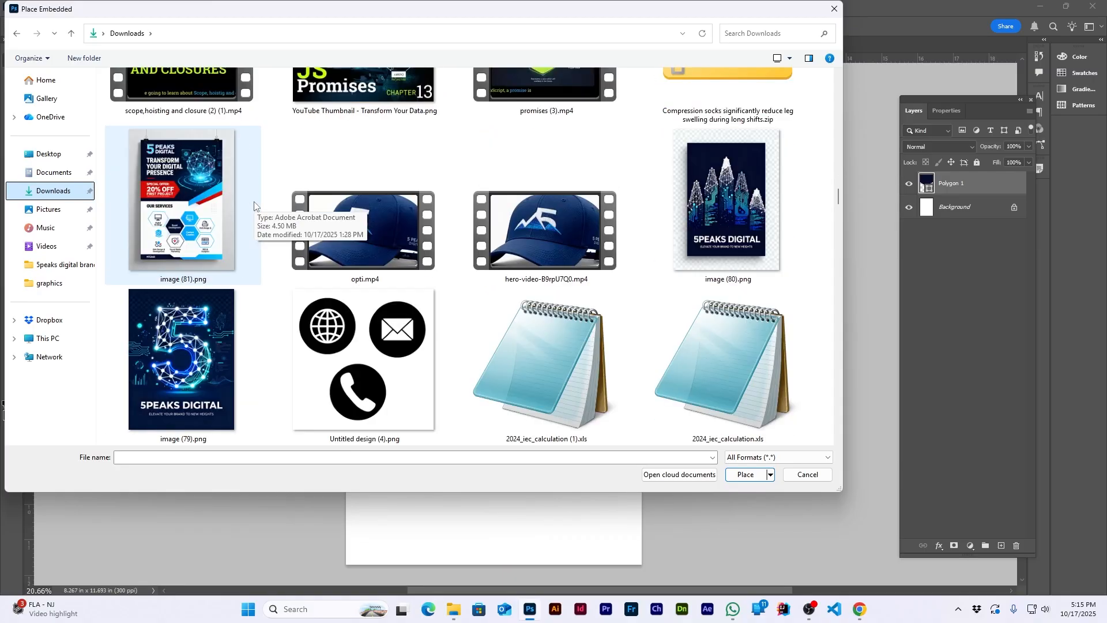
click(44, 154)
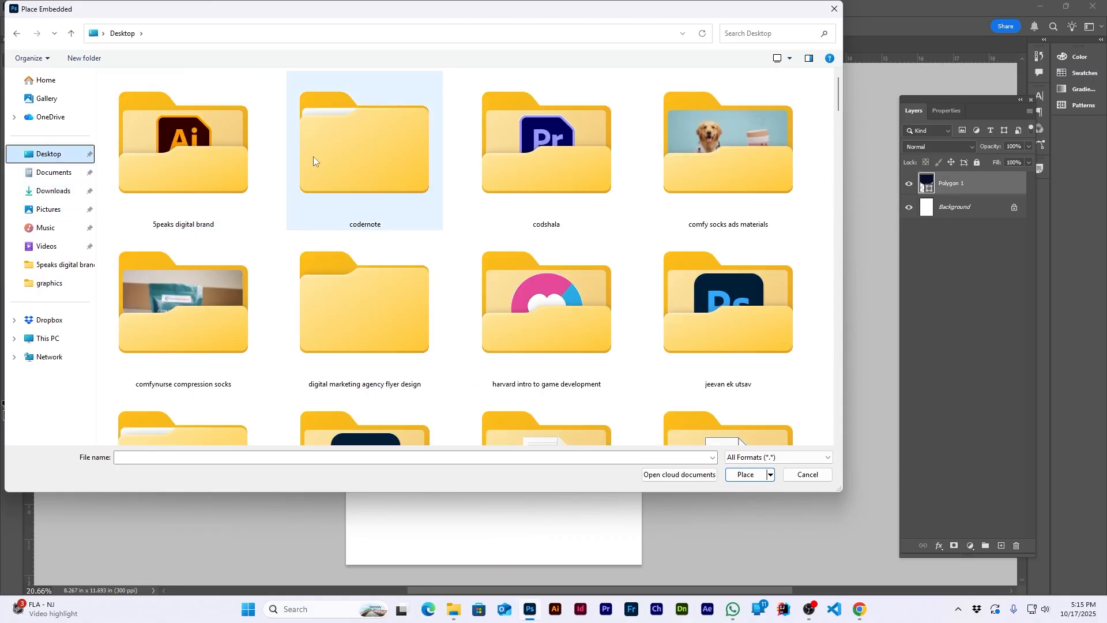
click(835, 9)
- Open the image 2.png from the graphics folder as a separate document
click(26, 6)
click(38, 31)
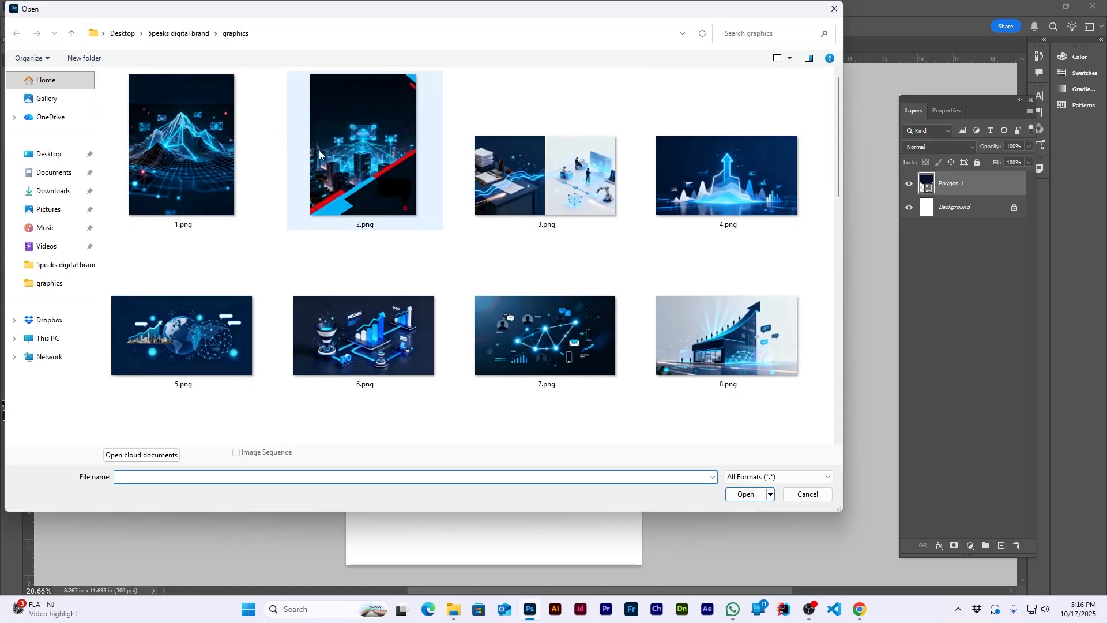
double_click(319, 150)
scroll(397, 330, down, 1)
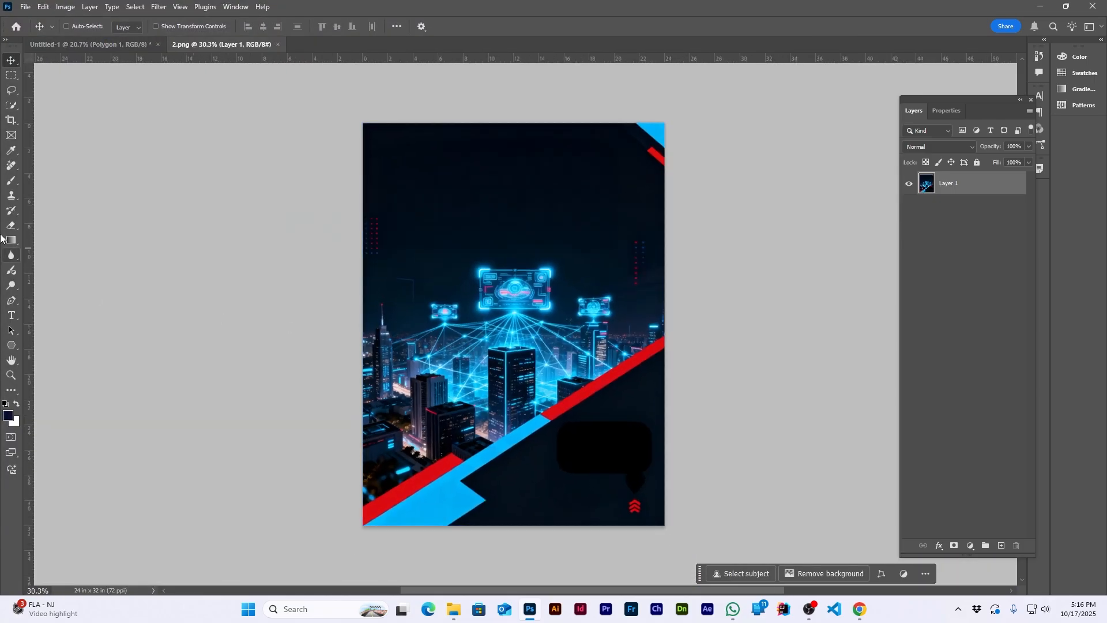
- Lasso the upper-right corner decoration and the whole lower diagonal banner area, and replace them using Generative Fill with an empty prompt
click(12, 91)
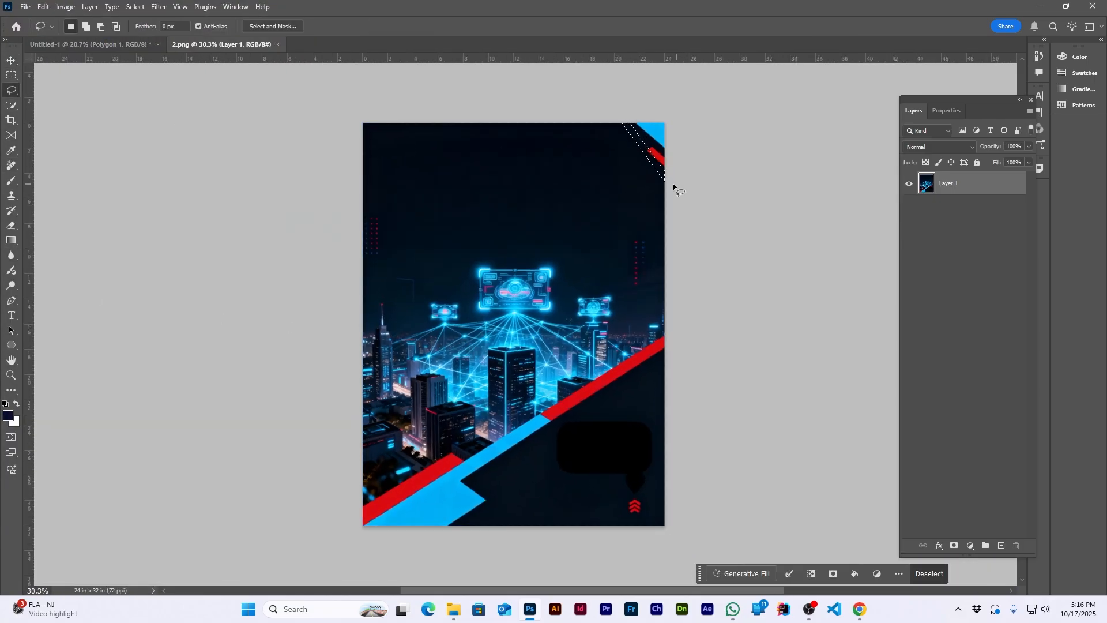
drag(616, 105, 659, 175)
drag(627, 110, 627, 111)
drag(353, 501, 450, 441)
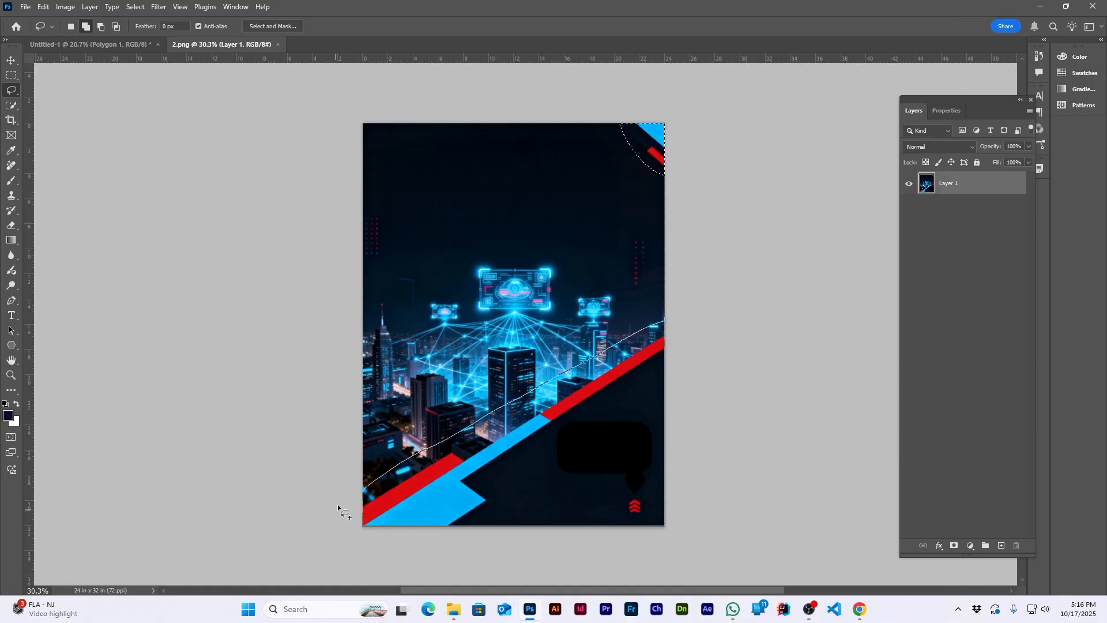
drag(338, 504, 342, 506)
click(742, 573)
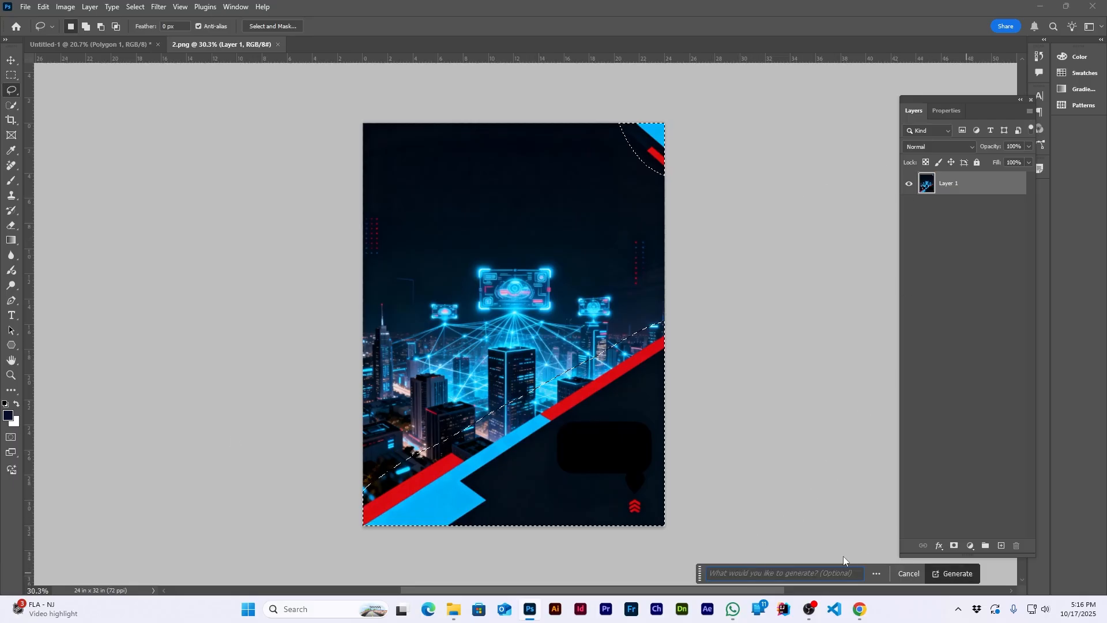
click(959, 574)
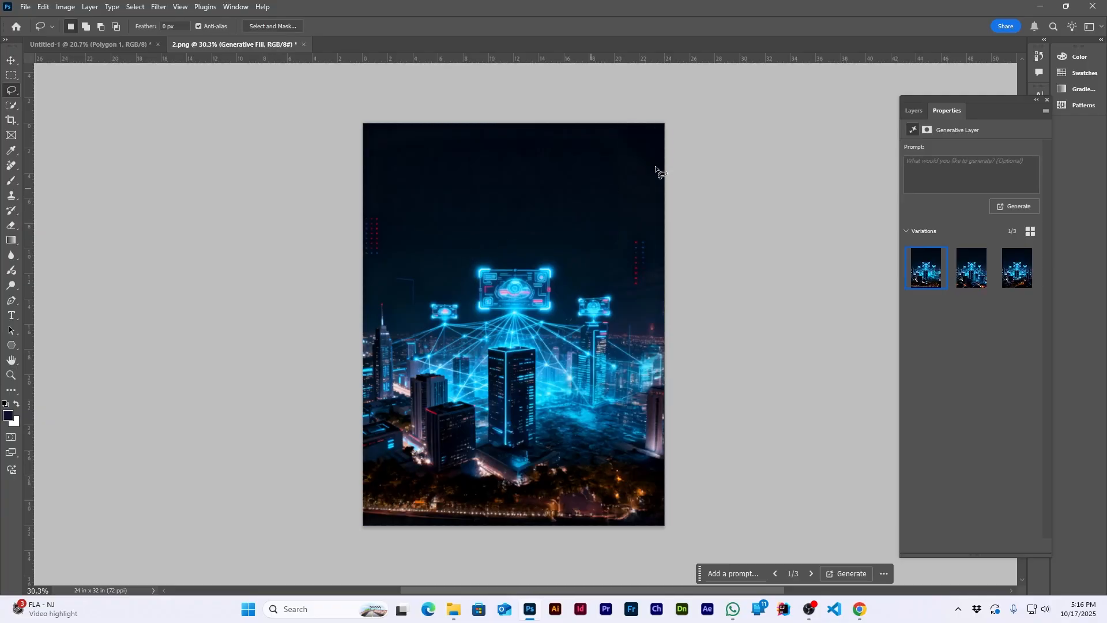
- Choose the second generated variation and stamp all visible layers into a new merged layer
click(972, 267)
key(v)
click(913, 110)
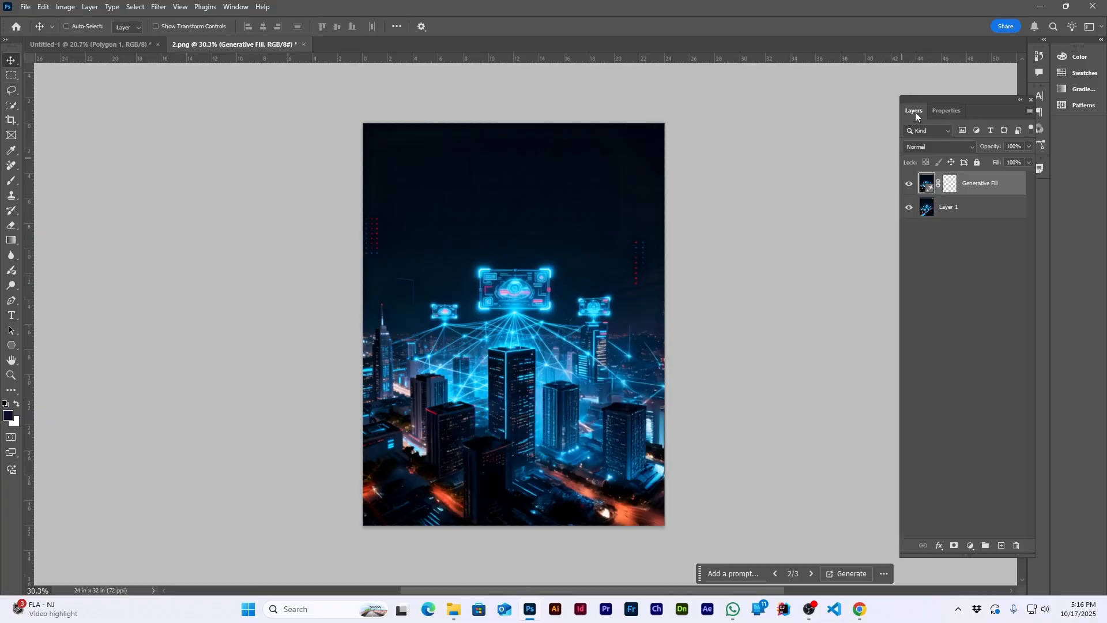
key(ctrl+shift+alt+e)
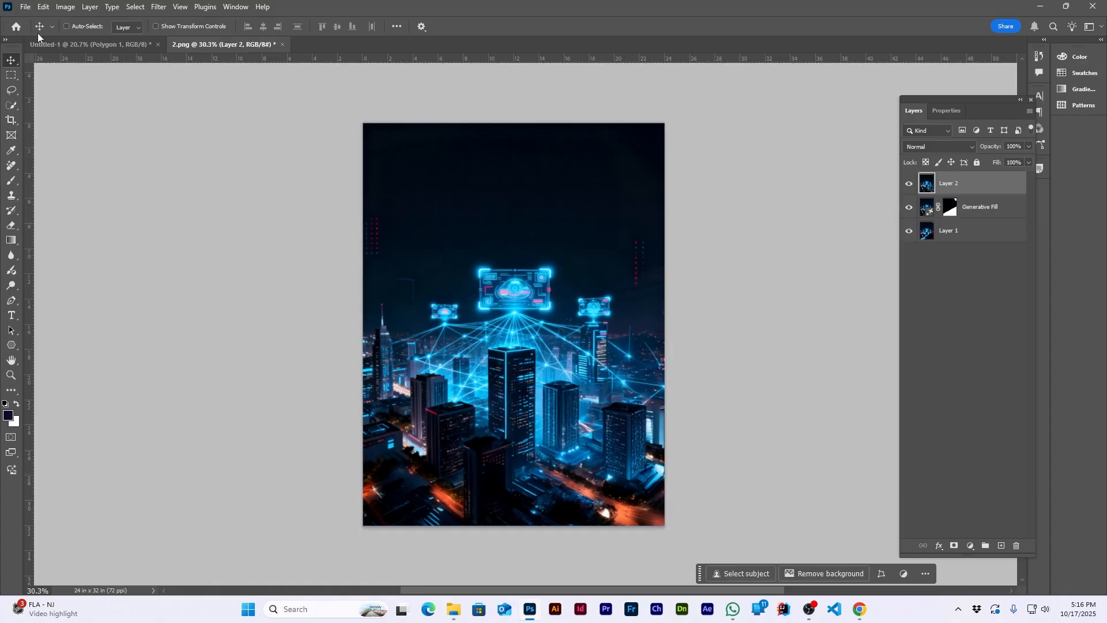
- Bring the merged city image into the flyer document, scale it to about 144% to span the page width, and clip it to the polygon
drag(457, 272, 562, 394)
key(ctrl+t)
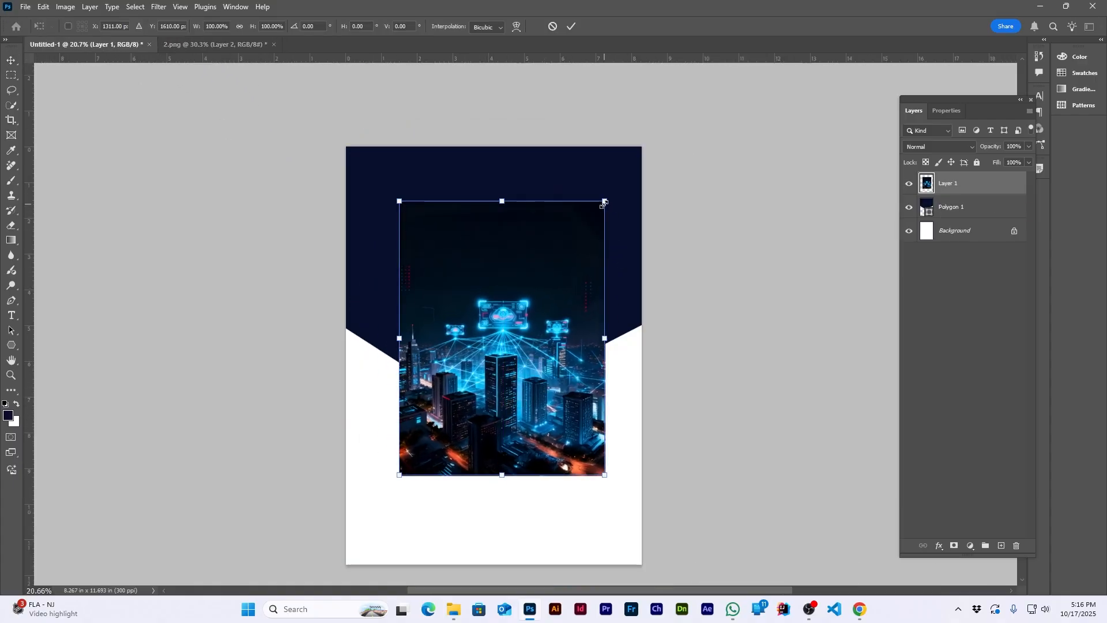
drag(604, 202, 729, 106)
drag(486, 338, 429, 292)
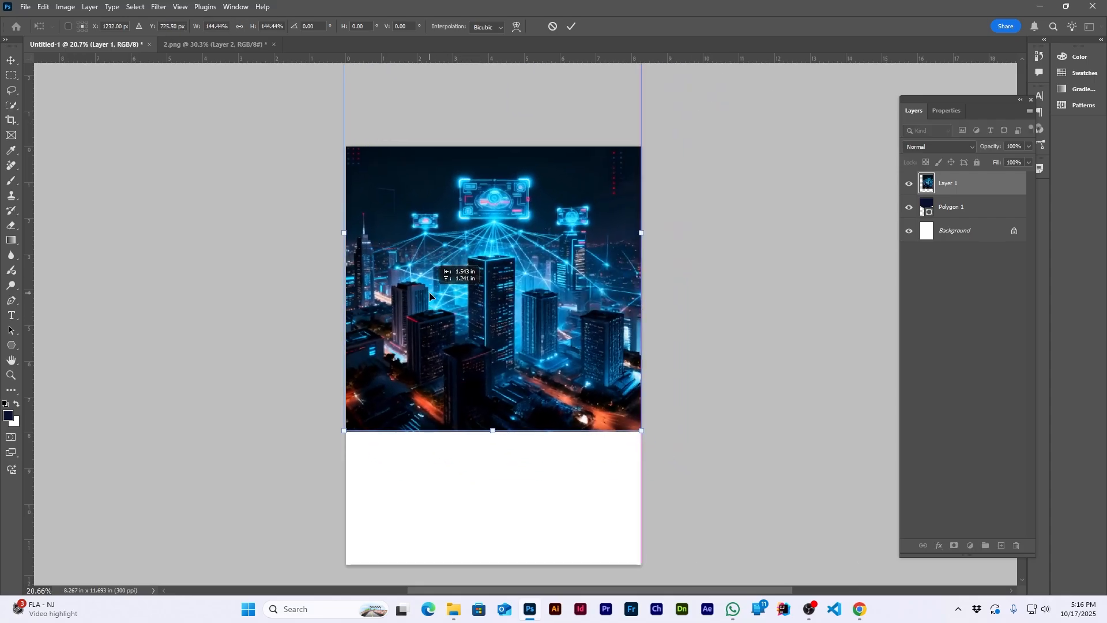
key(Return)
alt+click(972, 190)
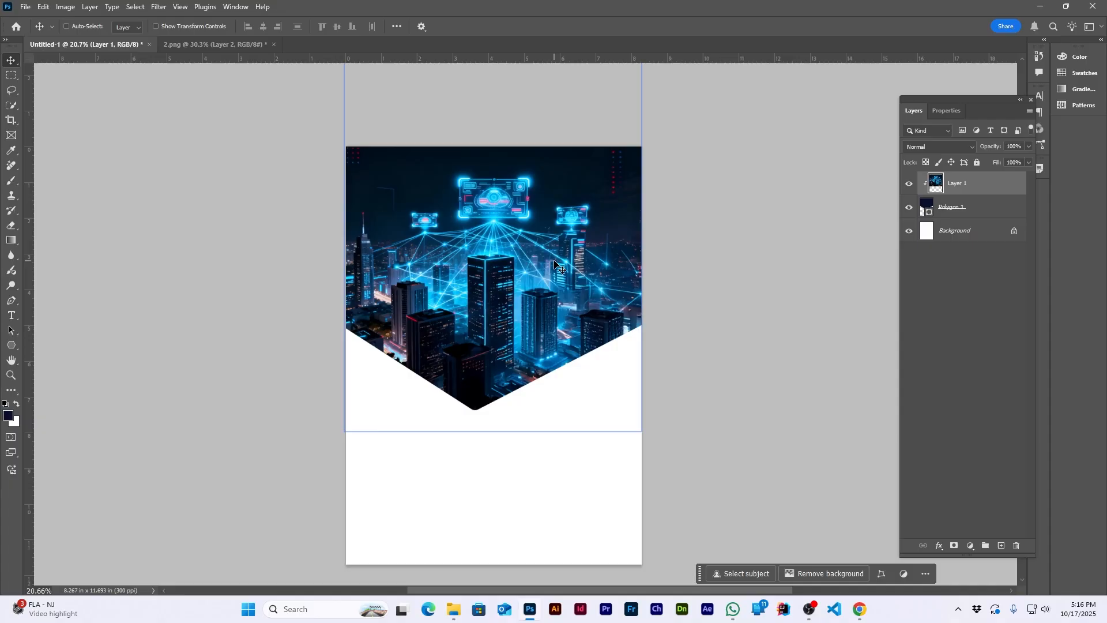
- Hide the Background layer and export the flyer header as background.png into the digital marketing agency flyer design folder
click(909, 230)
click(25, 6)
mouse_move(43, 209)
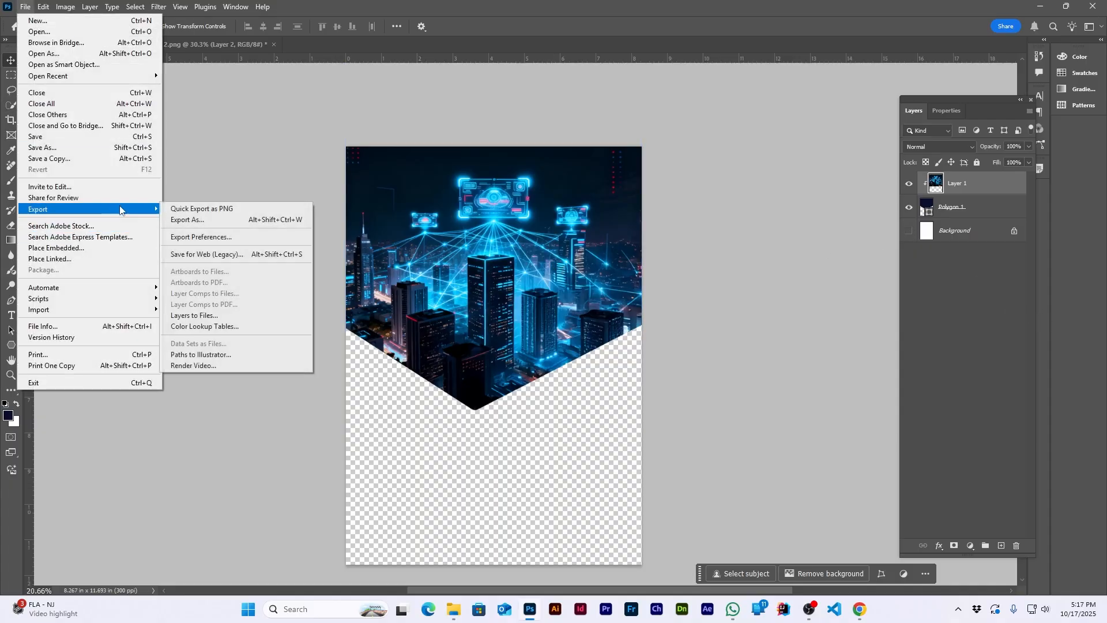
click(196, 207)
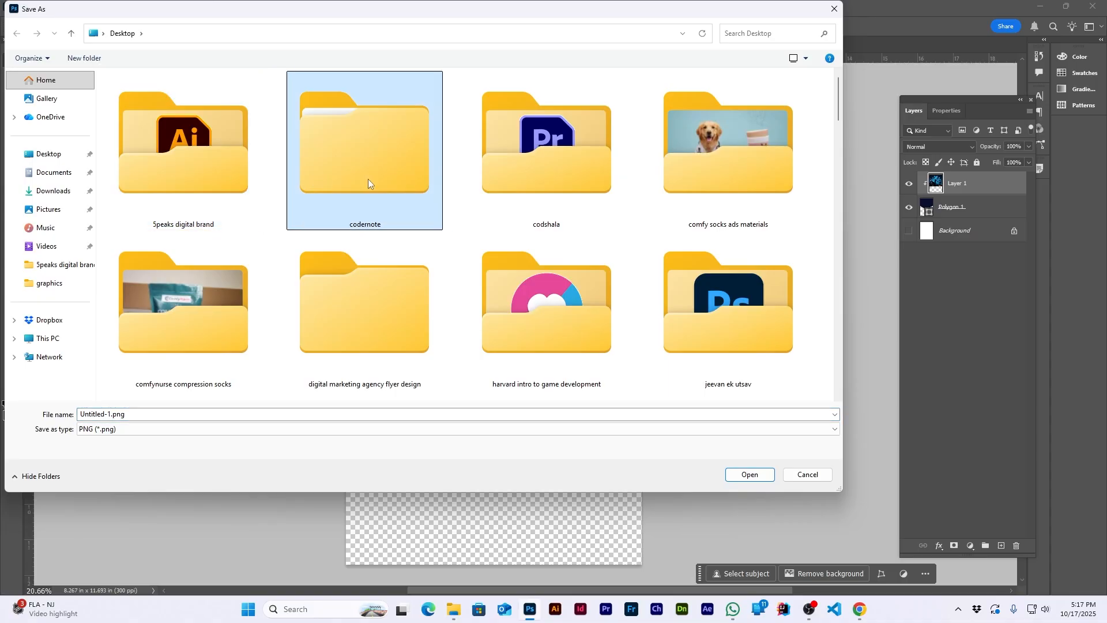
click(326, 344)
double_click(325, 341)
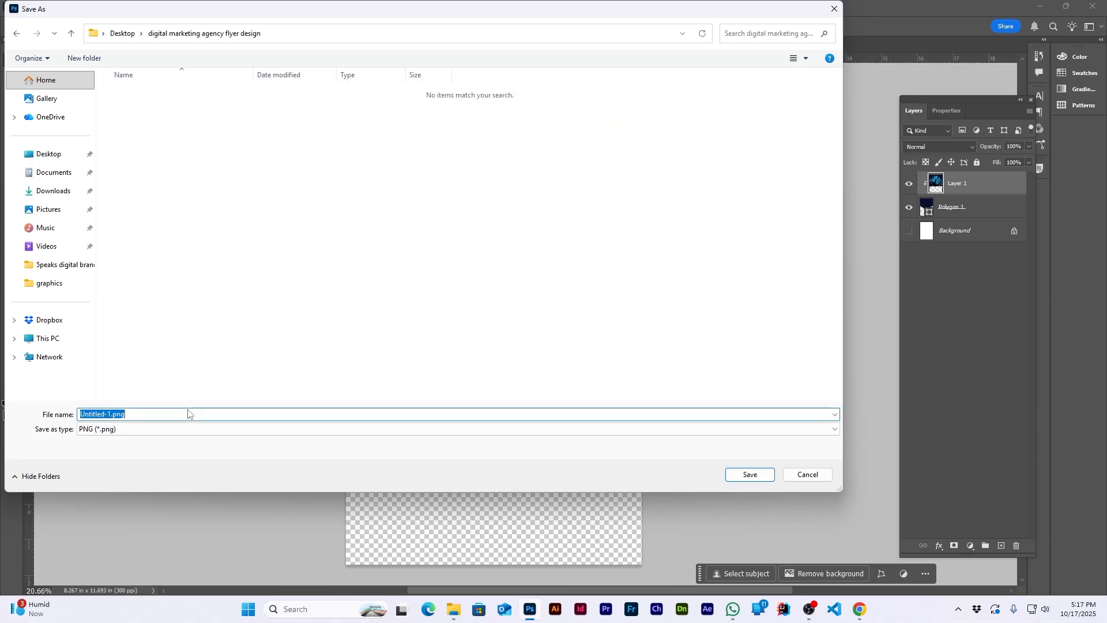
key(Return)
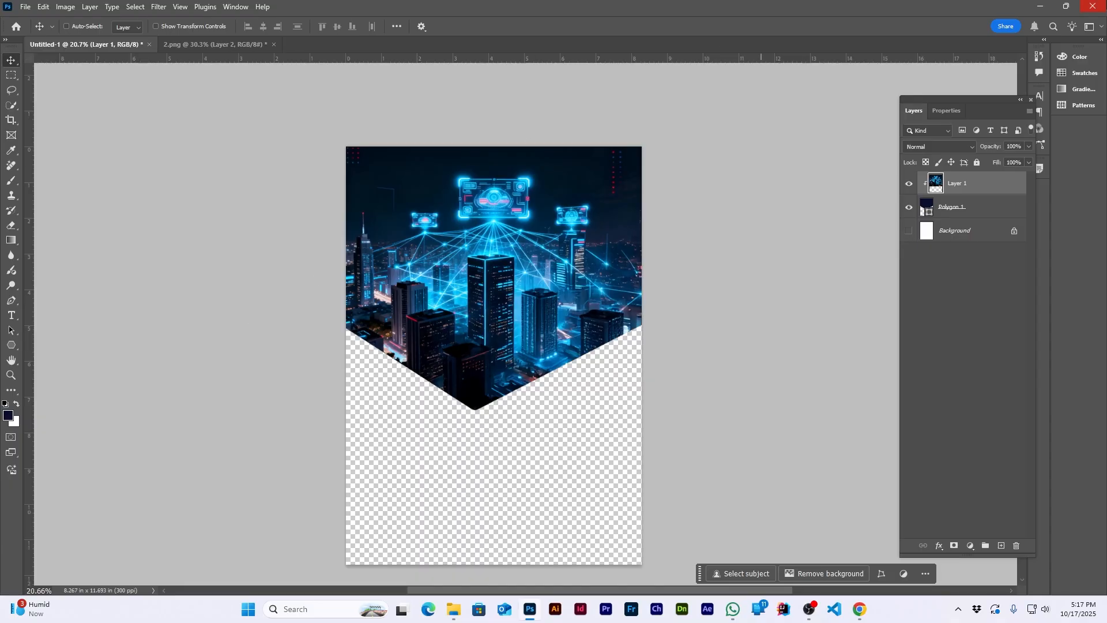
key(ctrl+w)
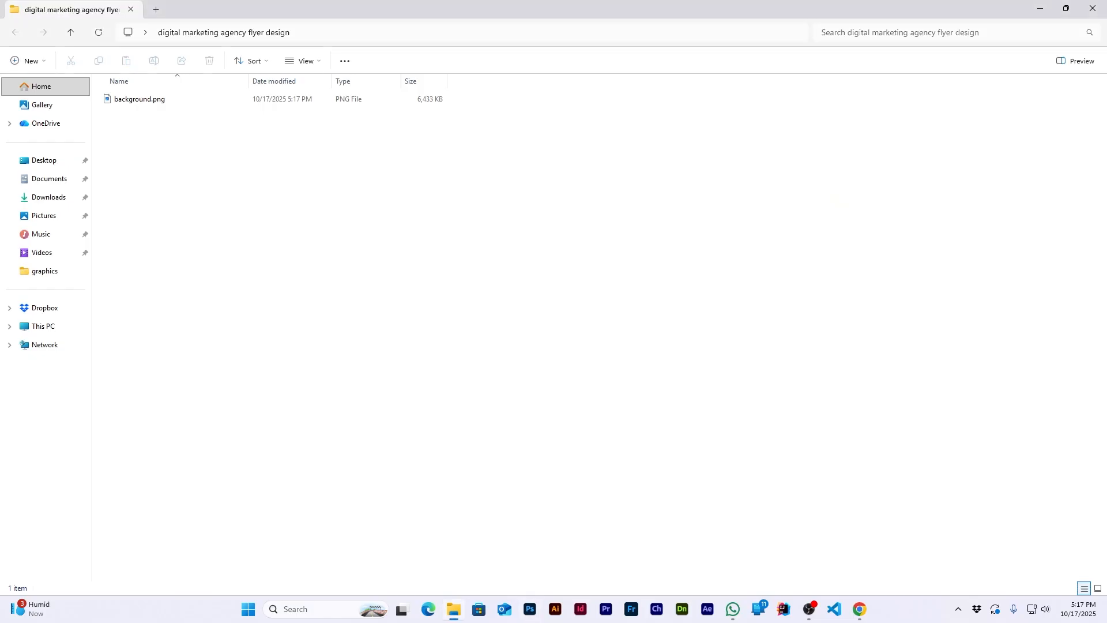
- Switch to Chrome, open canva.com and create a blank Document (A4 Portrait) design
click(859, 609)
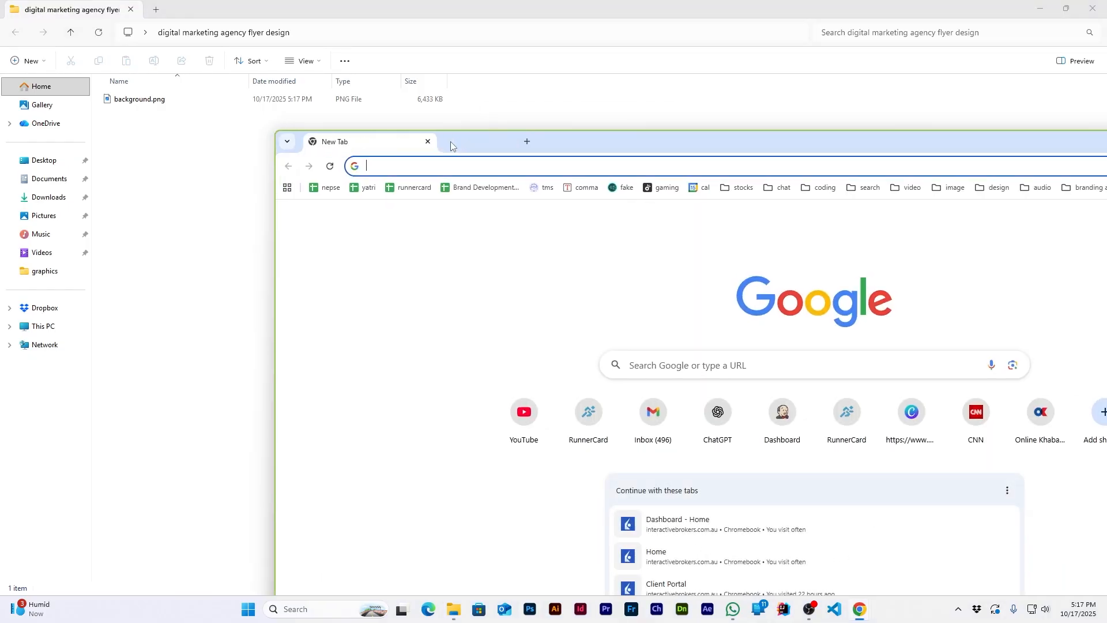
text(canva.com)
key(Return)
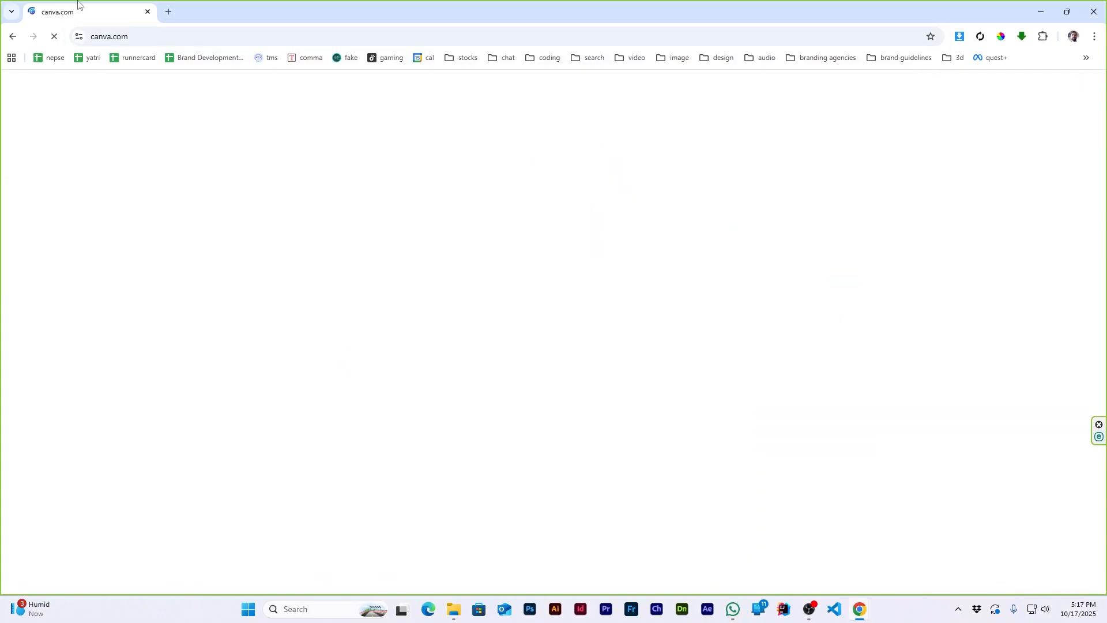
click(21, 118)
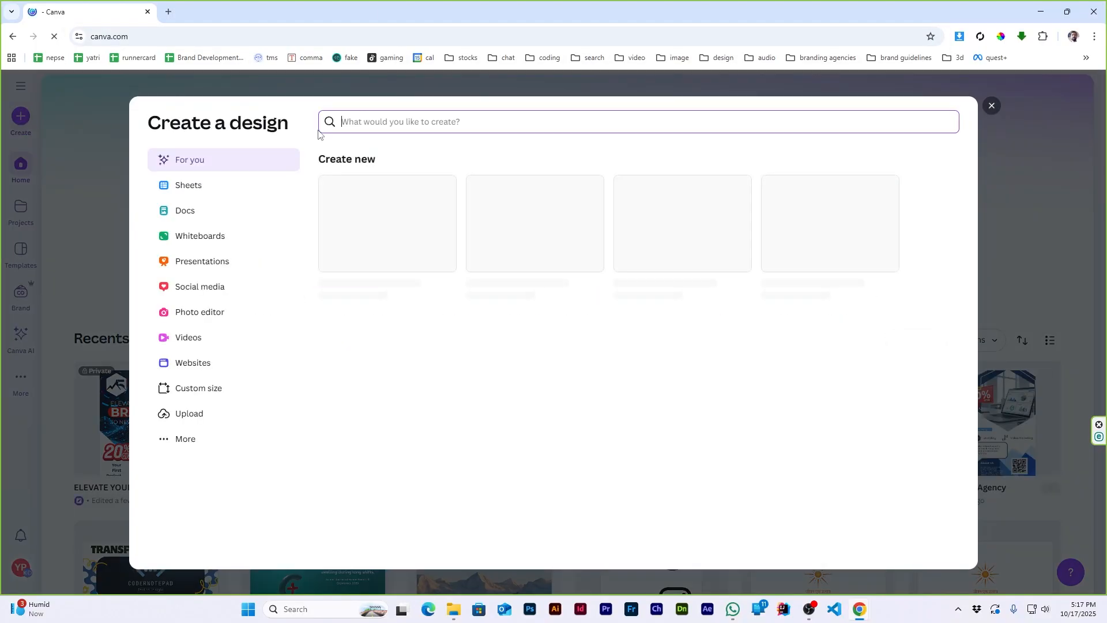
text(a4)
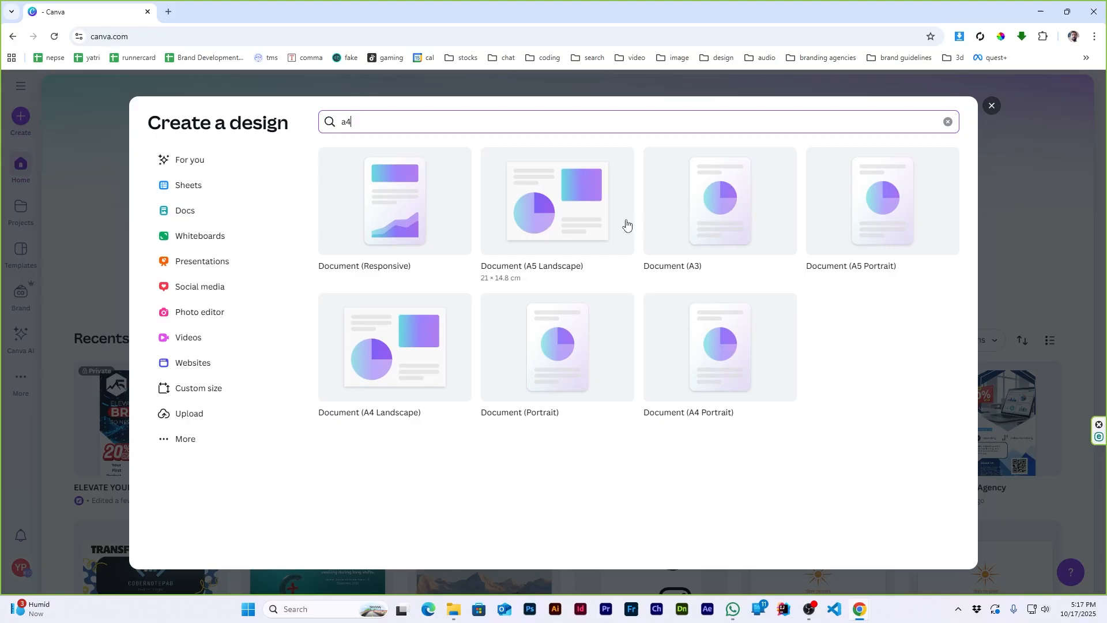
click(695, 372)
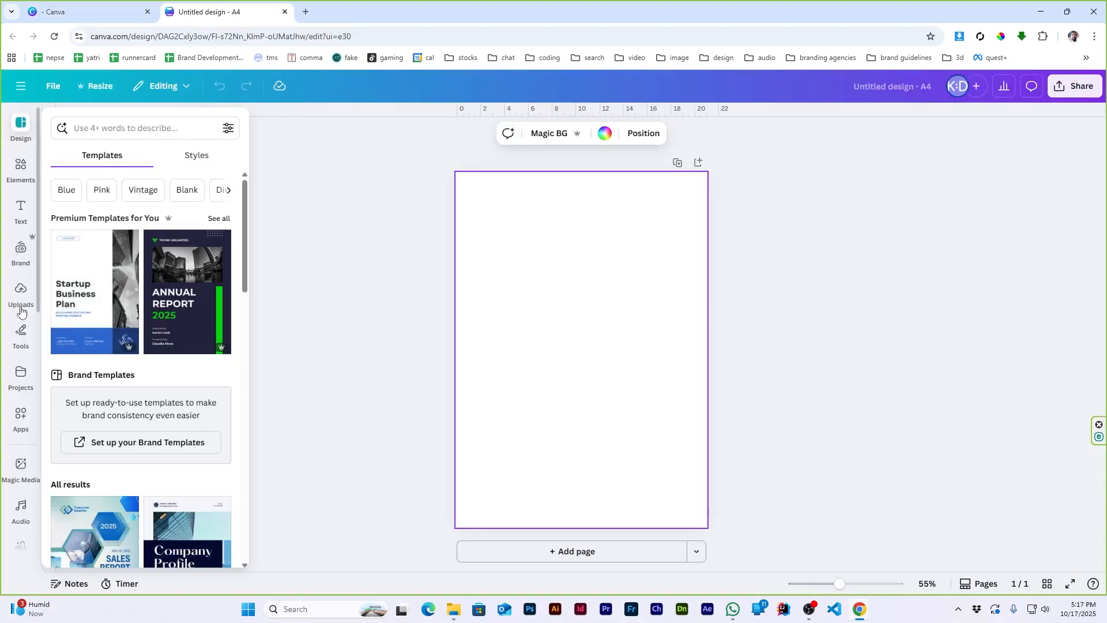
- Upload background.png from the digital marketing agency flyer design folder and set it as the page background
click(21, 311)
click(131, 151)
click(49, 153)
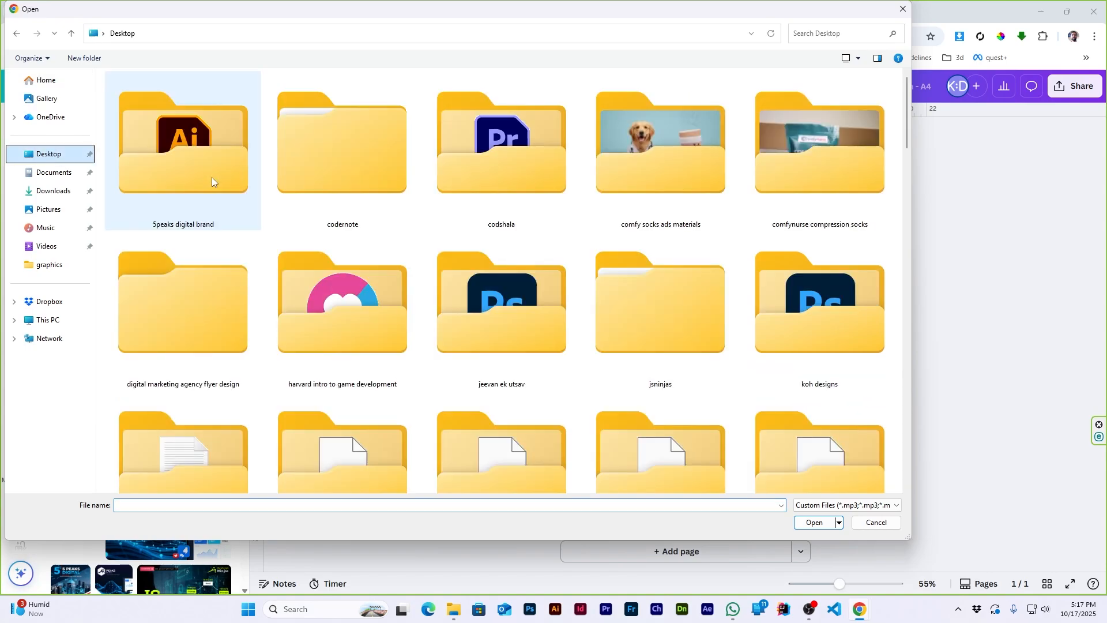
double_click(210, 265)
click(143, 129)
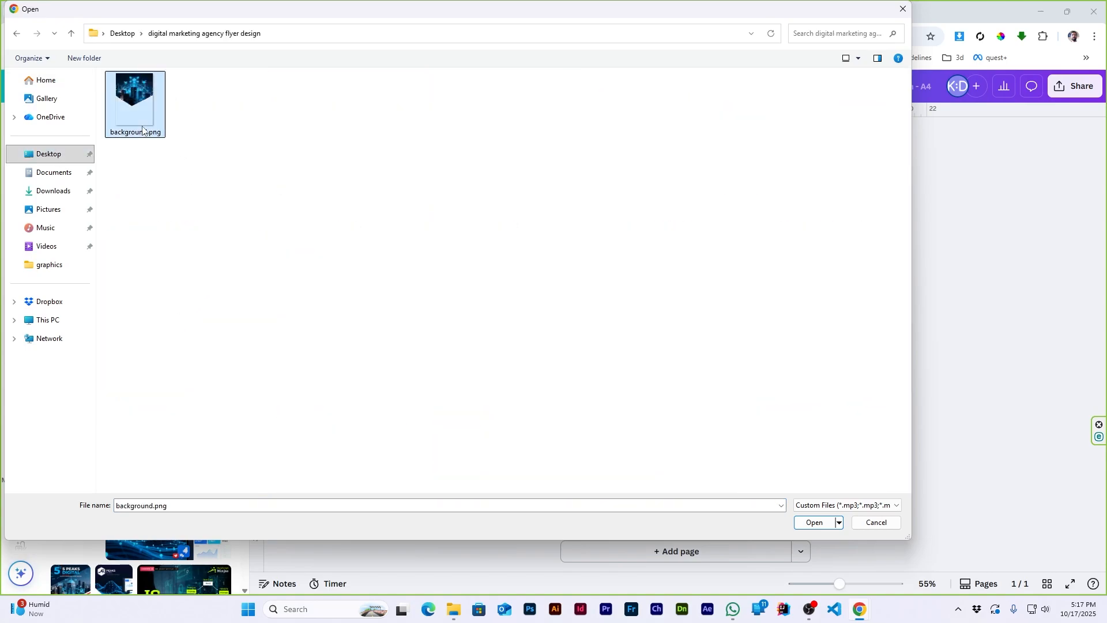
double_click(143, 129)
right_click(654, 346)
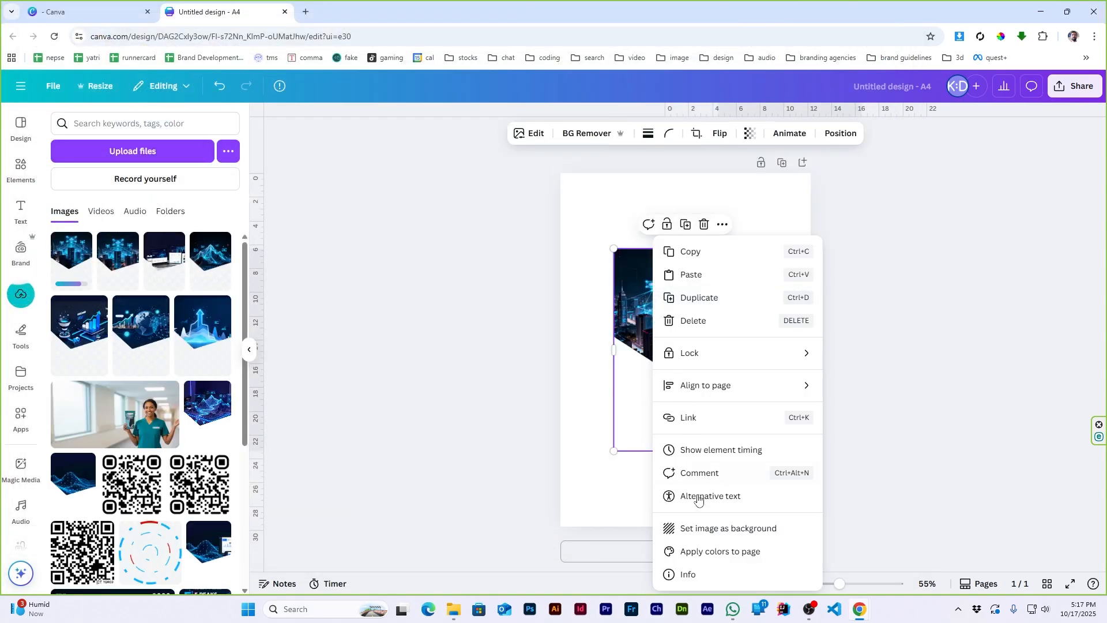
click(715, 528)
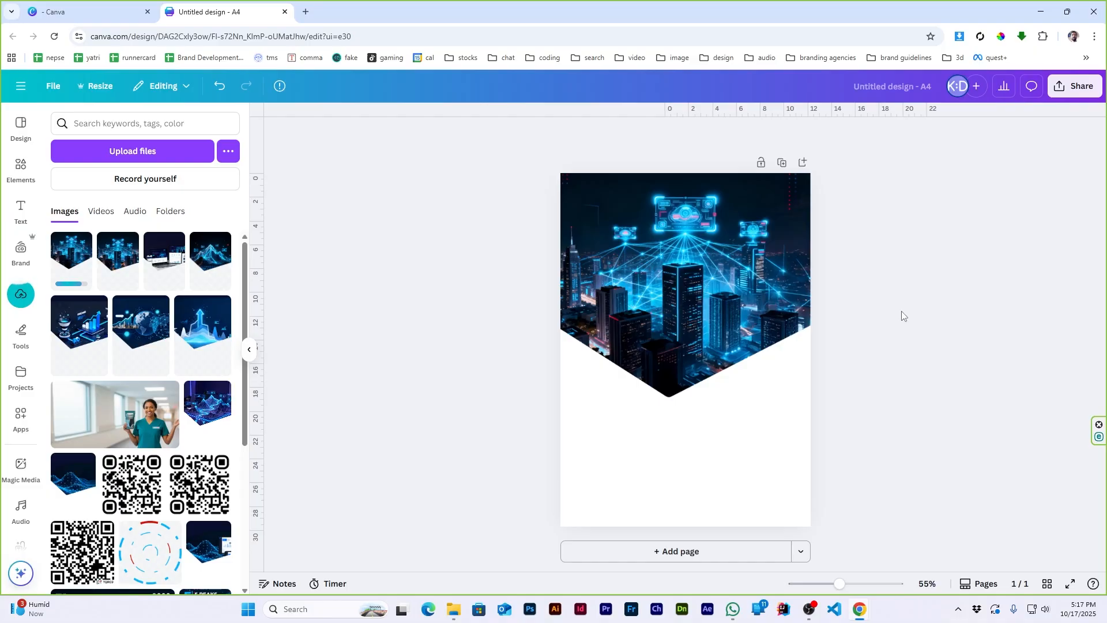
- Darken the background image by setting its brightness to -68
scroll(766, 265, up, 3)
click(613, 253)
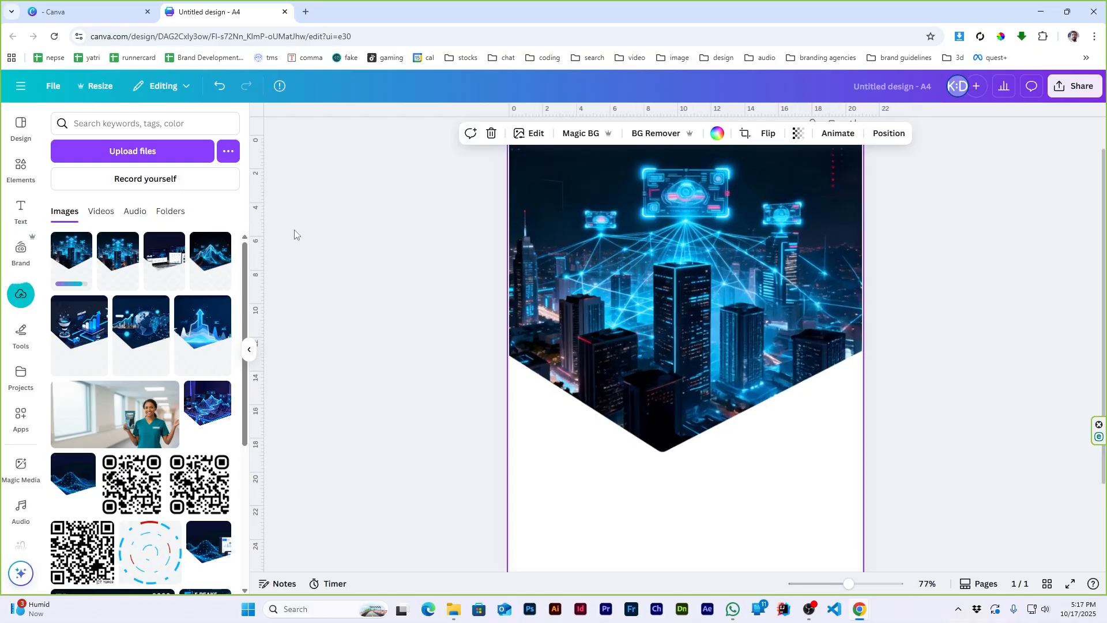
click(526, 134)
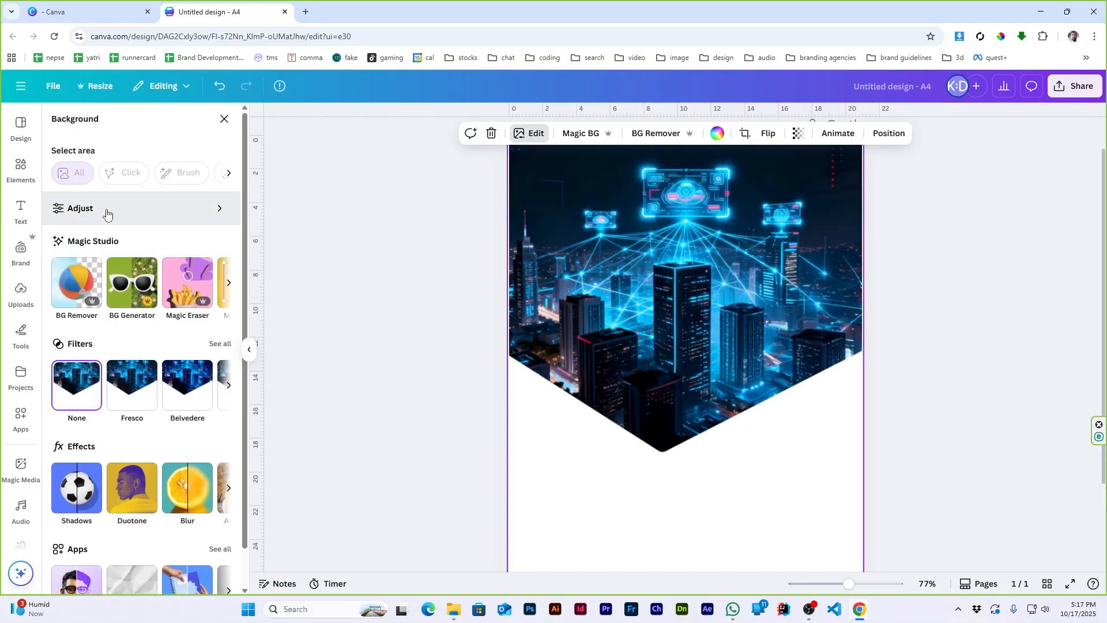
click(107, 210)
drag(127, 385, 79, 393)
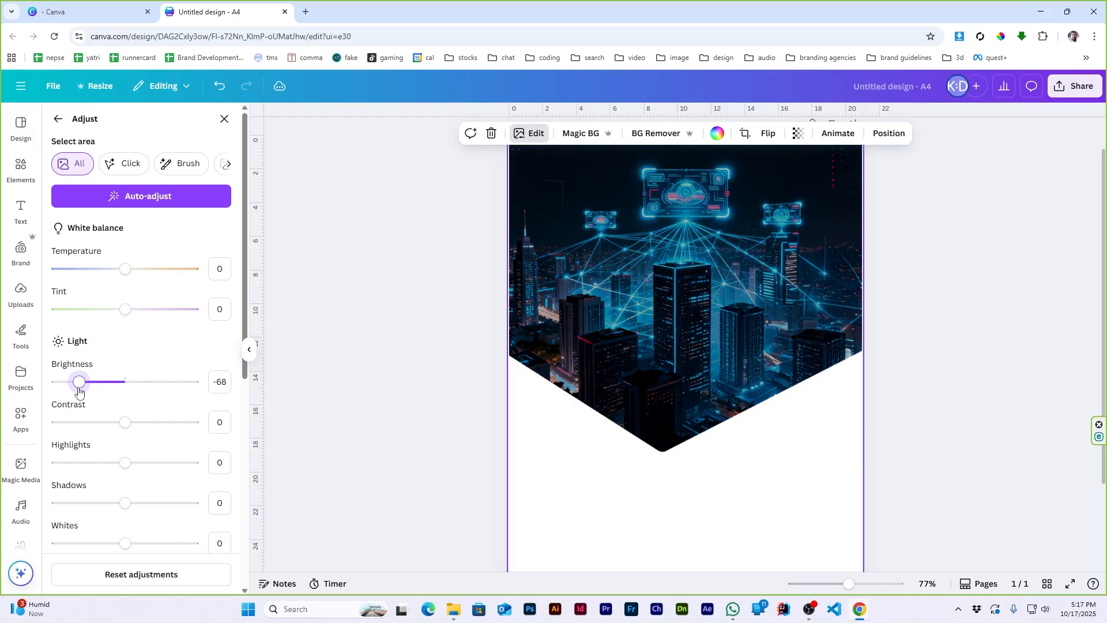
click(420, 255)
scroll(523, 385, up, 1)
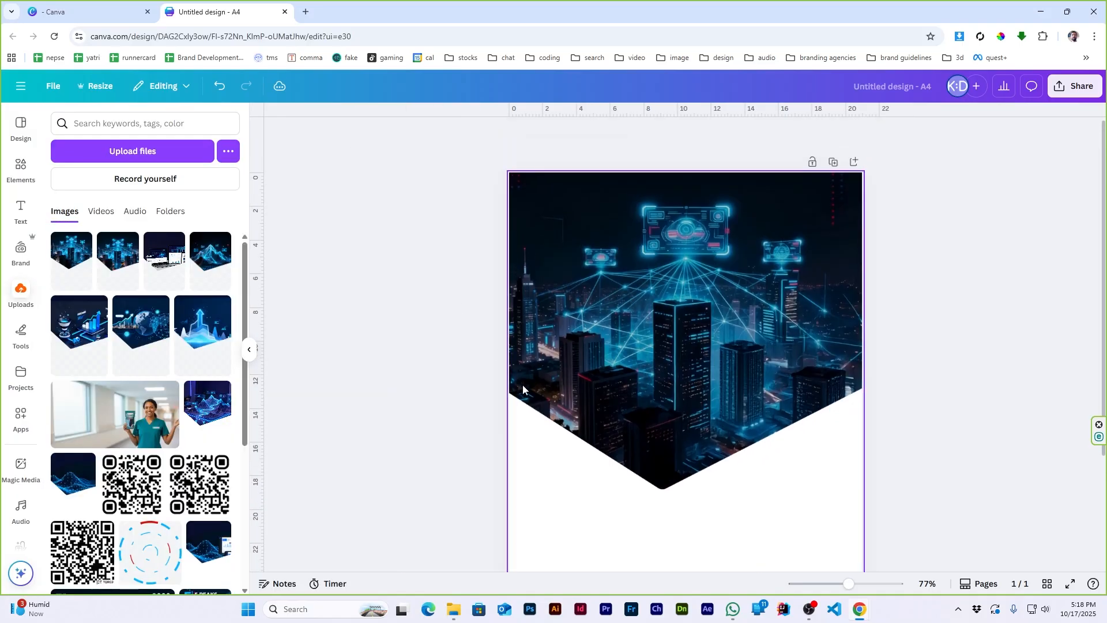
- Switch the active brand kit to 5 Peaks Digital
click(18, 253)
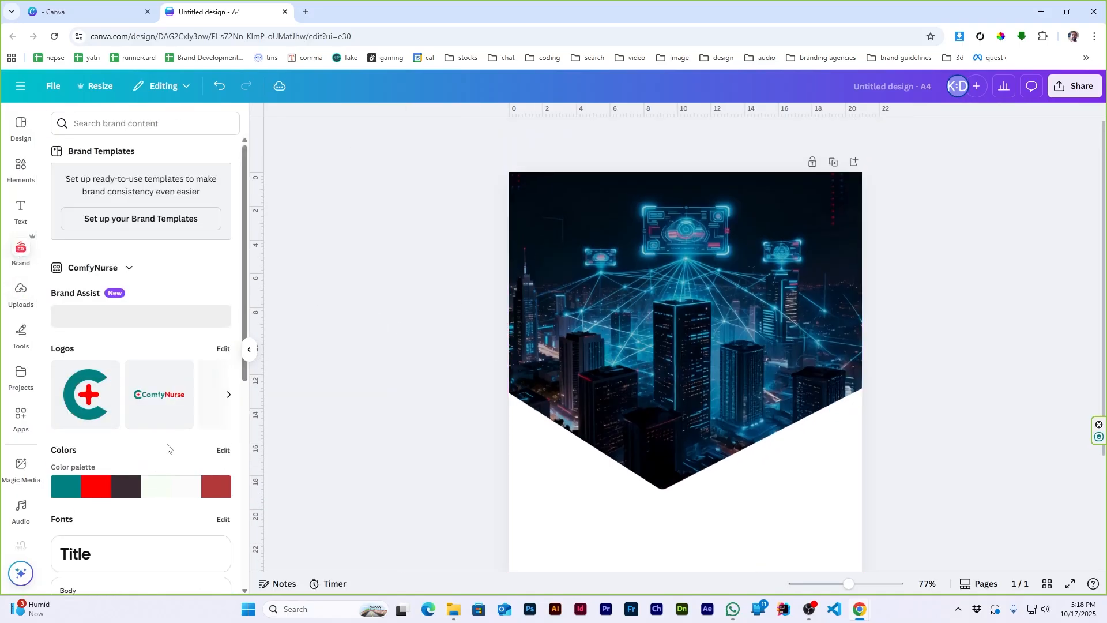
click(128, 275)
scroll(464, 346, down, 6)
click(453, 416)
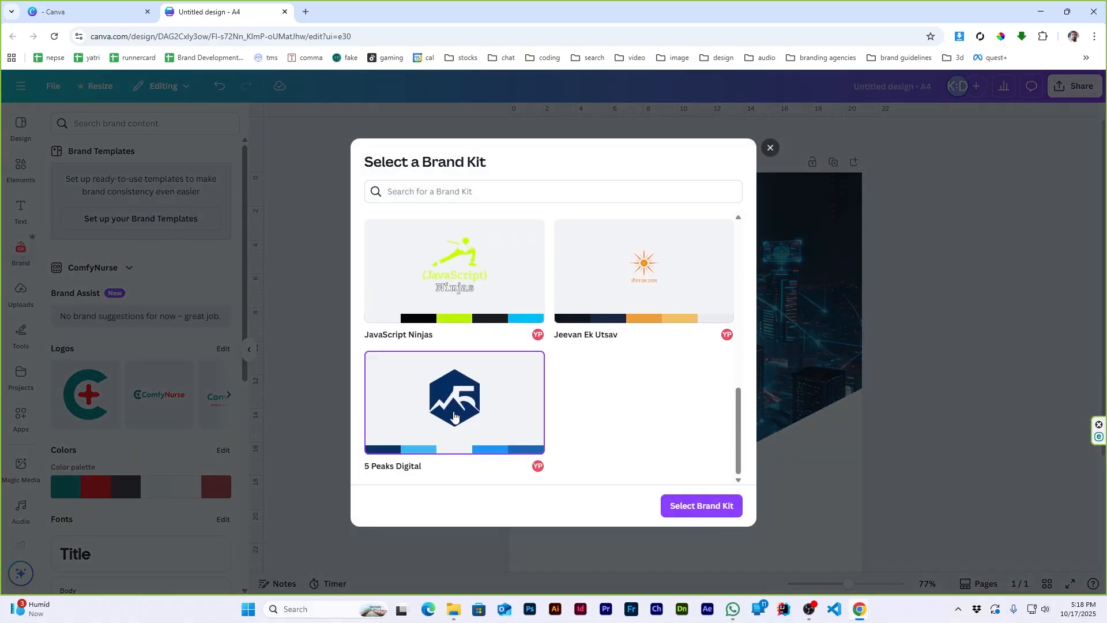
click(724, 506)
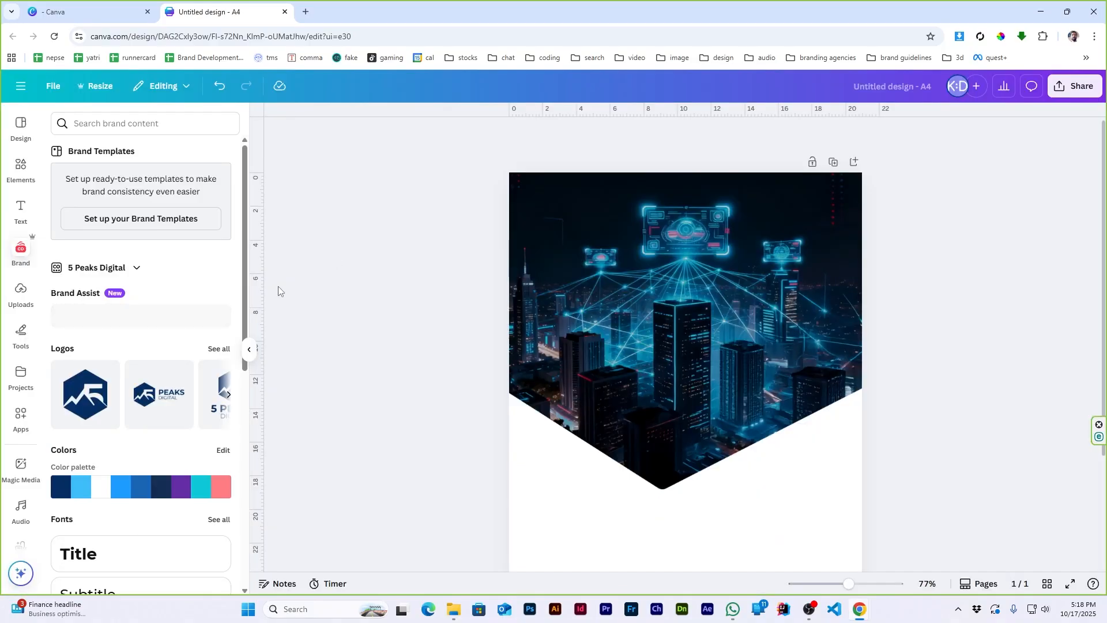
- Add the horizontal 5 Peaks Digital logo to the page and position it over the city image
scroll(171, 283, down, 2)
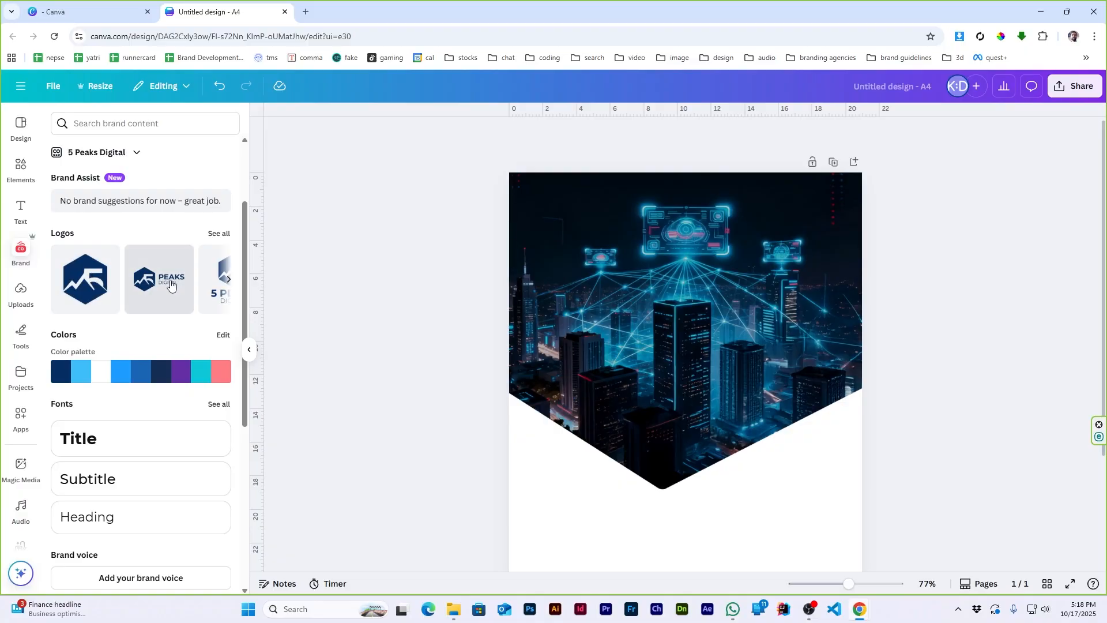
click(170, 282)
drag(684, 414, 724, 316)
- Recolor the logo with the Amber duotone effect, setting both highlights and shadows to white (#FFFFFF)
click(529, 133)
click(132, 487)
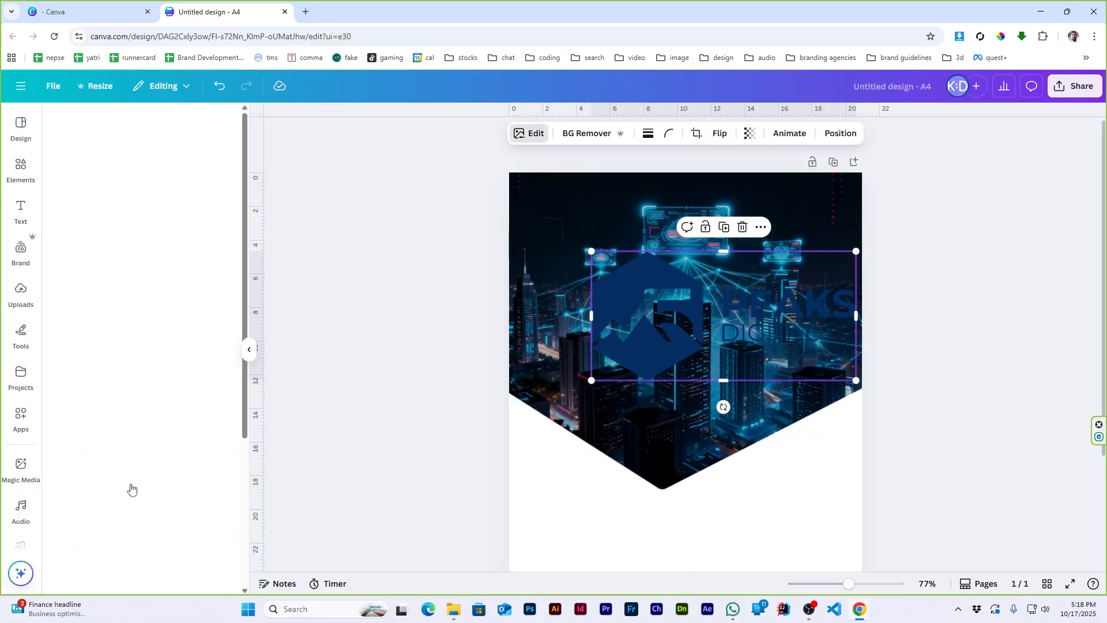
click(222, 456)
drag(285, 368, 141, 248)
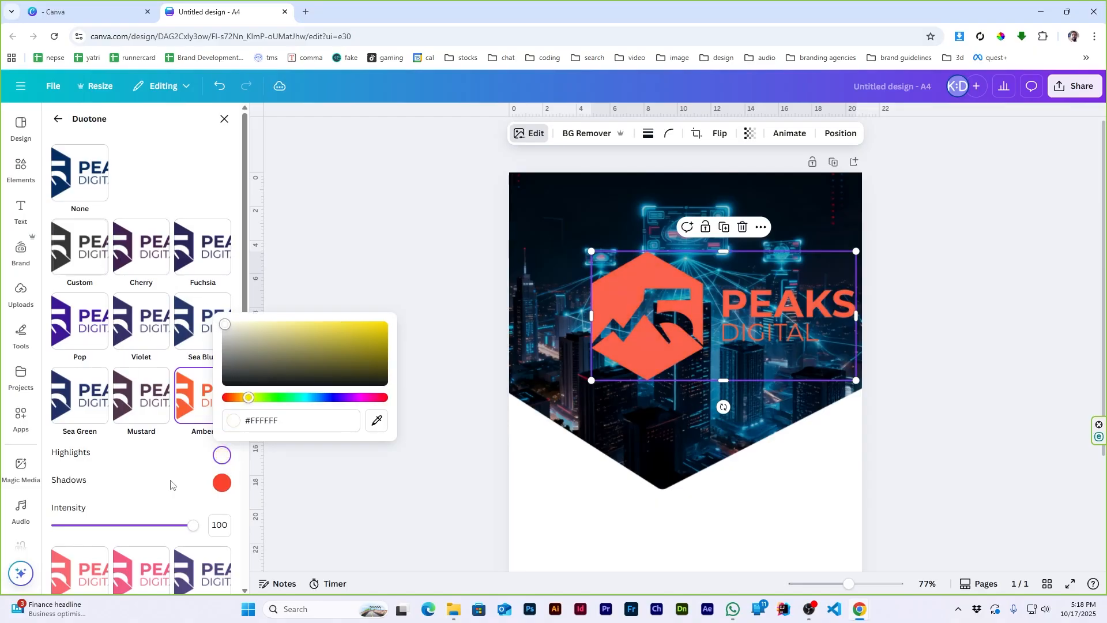
click(222, 484)
drag(271, 381, 117, 274)
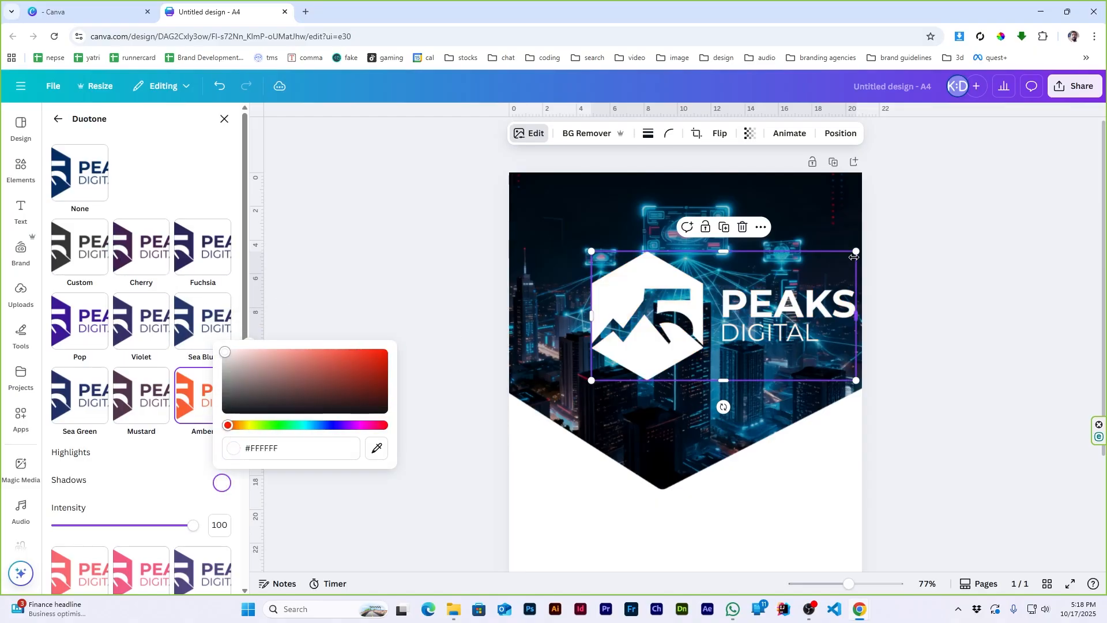
- Shrink the logo to about 6 cm wide and place it in the page's upper-right corner
drag(854, 257, 677, 283)
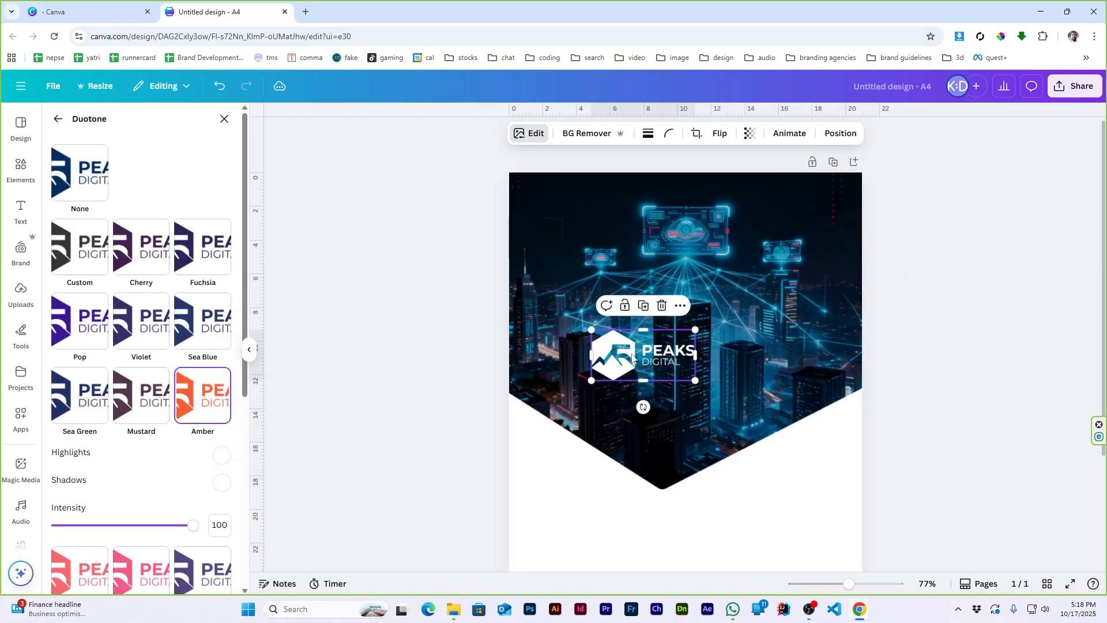
drag(646, 355, 793, 216)
click(948, 270)
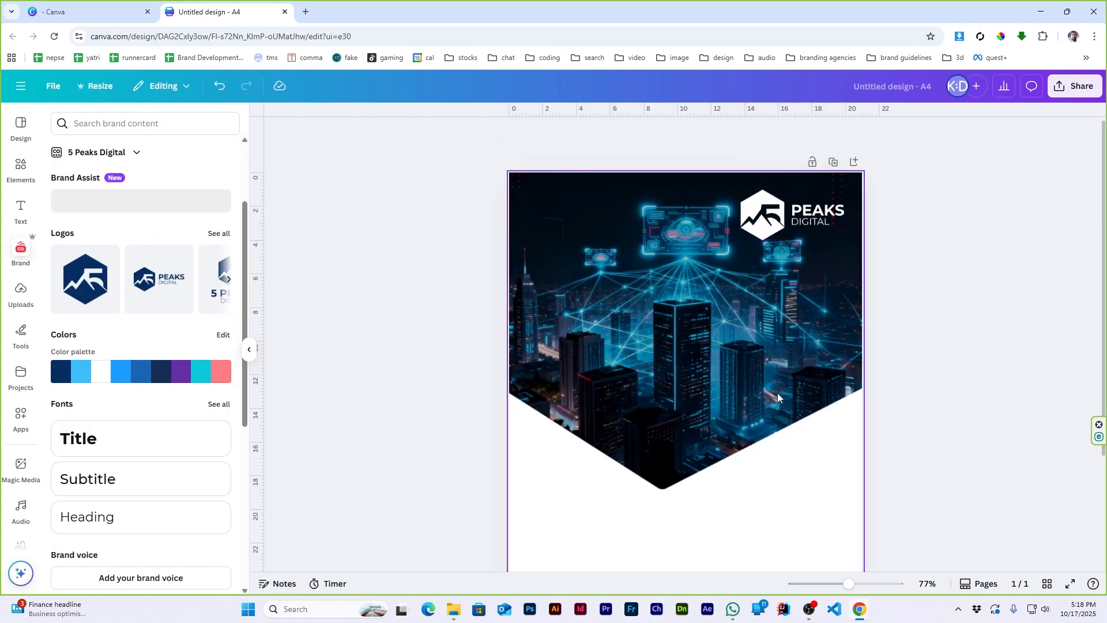
- Add three brand-title text lines stacked over the lower city image, reading "ELEVATE YOUR", "BRAND" and "TO NEW HEIGHTS"
click(111, 454)
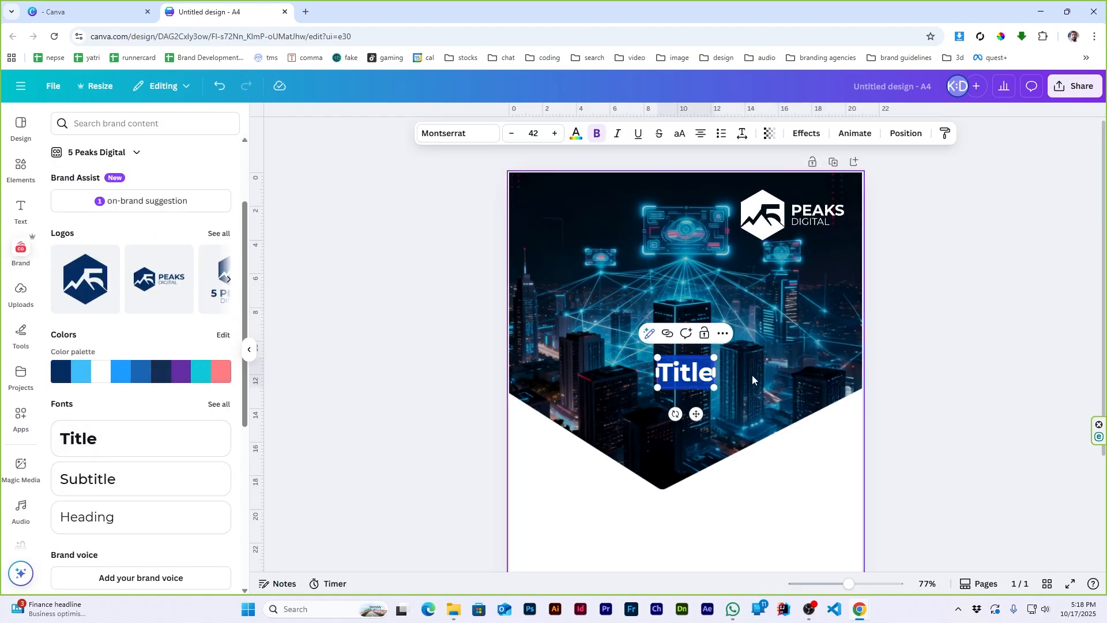
text(ELEVATE YOUR)
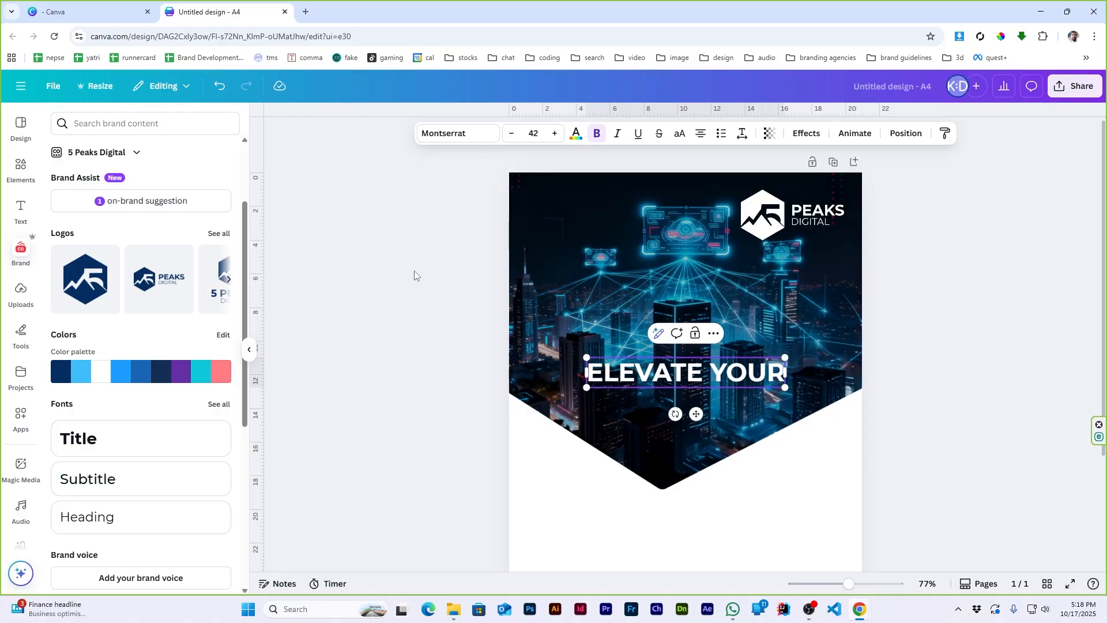
key(ctrl+d)
text(BRAND)
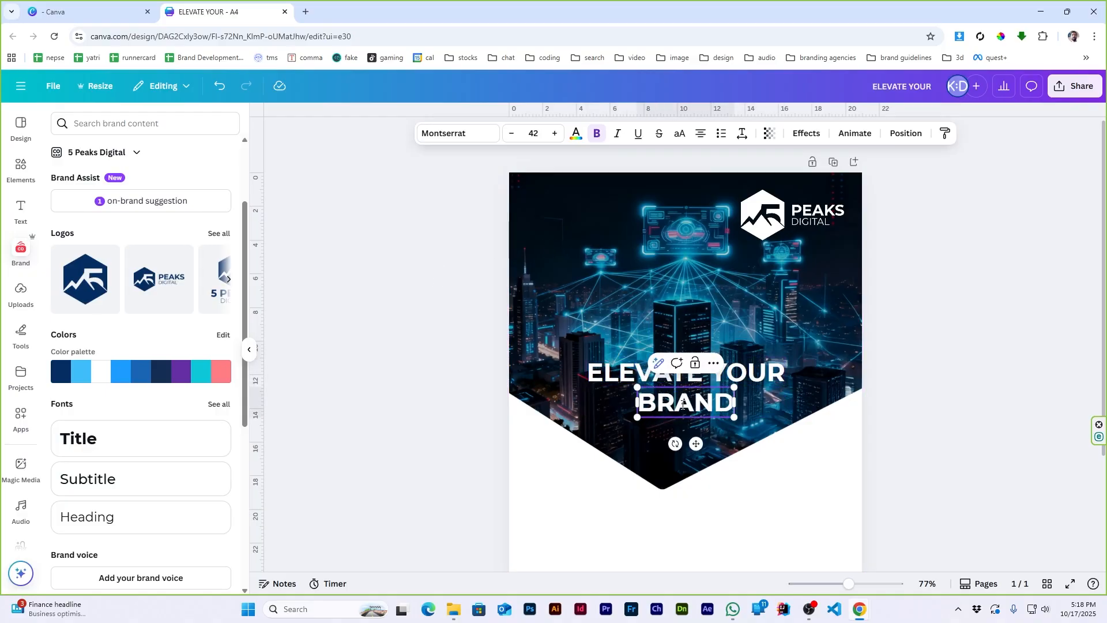
key(ctrl+d)
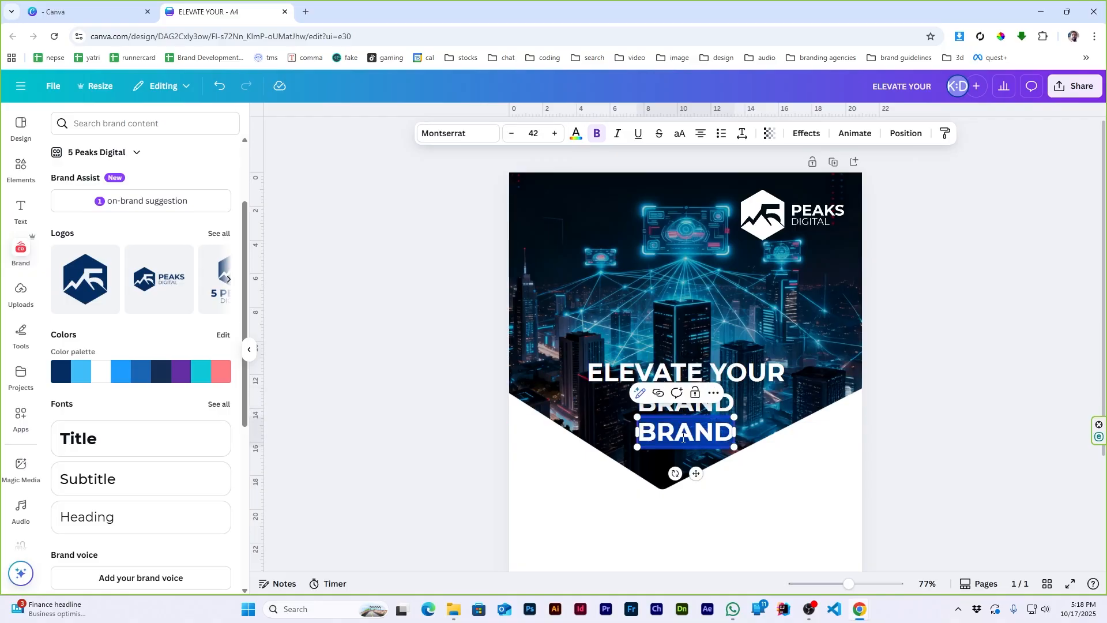
text(TO NEW)
text(HEIGHTS)
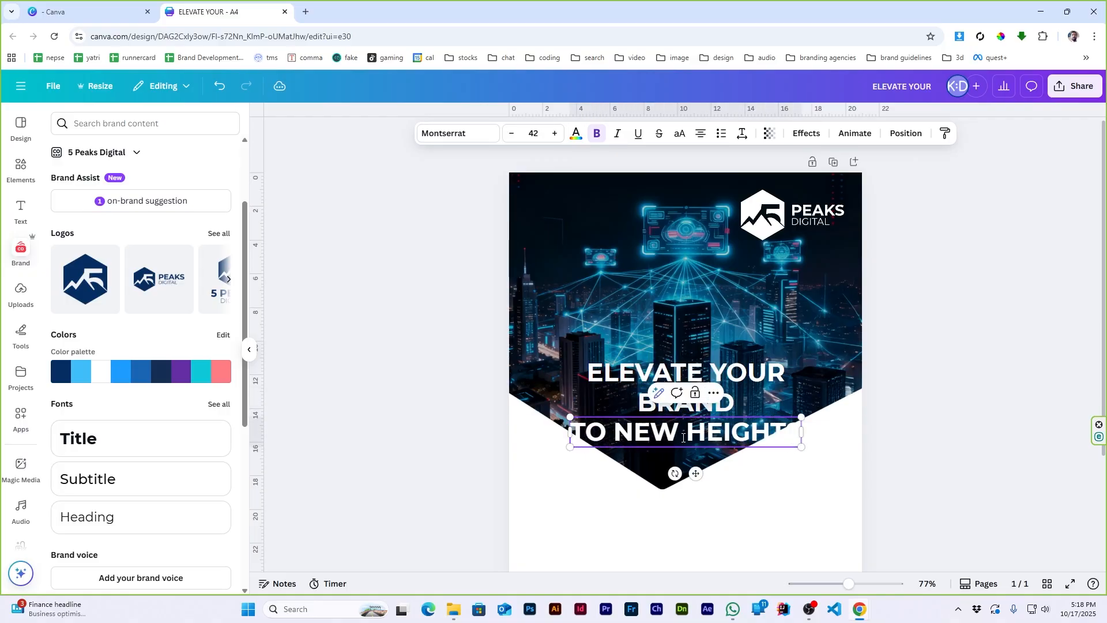
- Move the "ELEVATE YOUR" and "BRAND" lines up and toward the left side of the city image, stacked together
click(967, 405)
drag(709, 374, 663, 305)
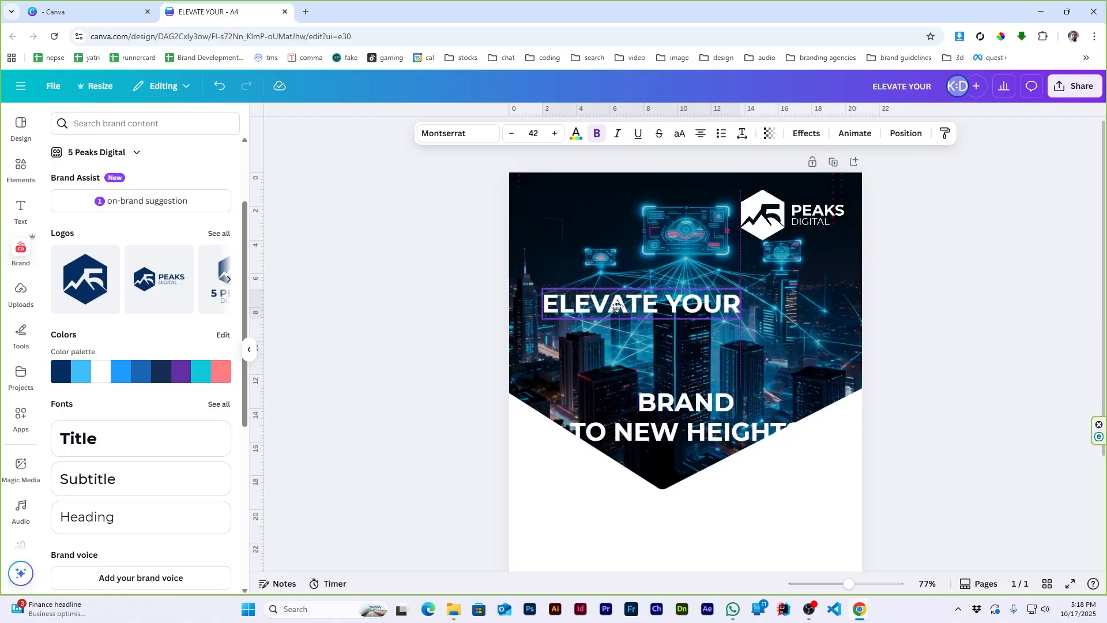
drag(687, 402, 601, 341)
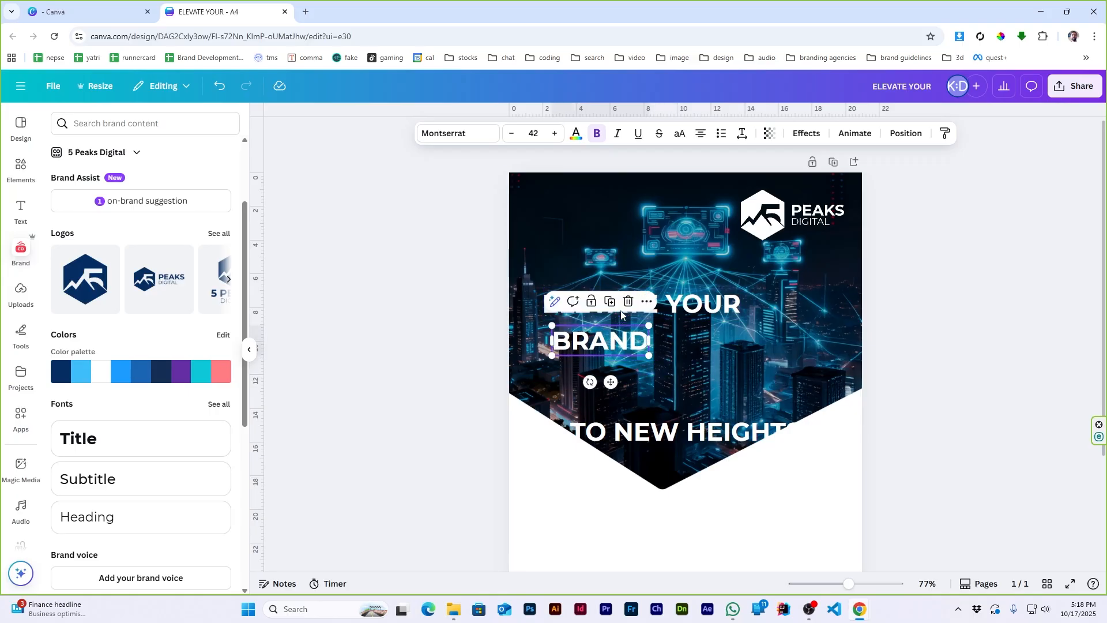
- Set the "ELEVATE YOUR" and "TO NEW HEIGHTS" lines to Montserrat Light
shift+click(701, 314)
shift+click(721, 433)
click(456, 134)
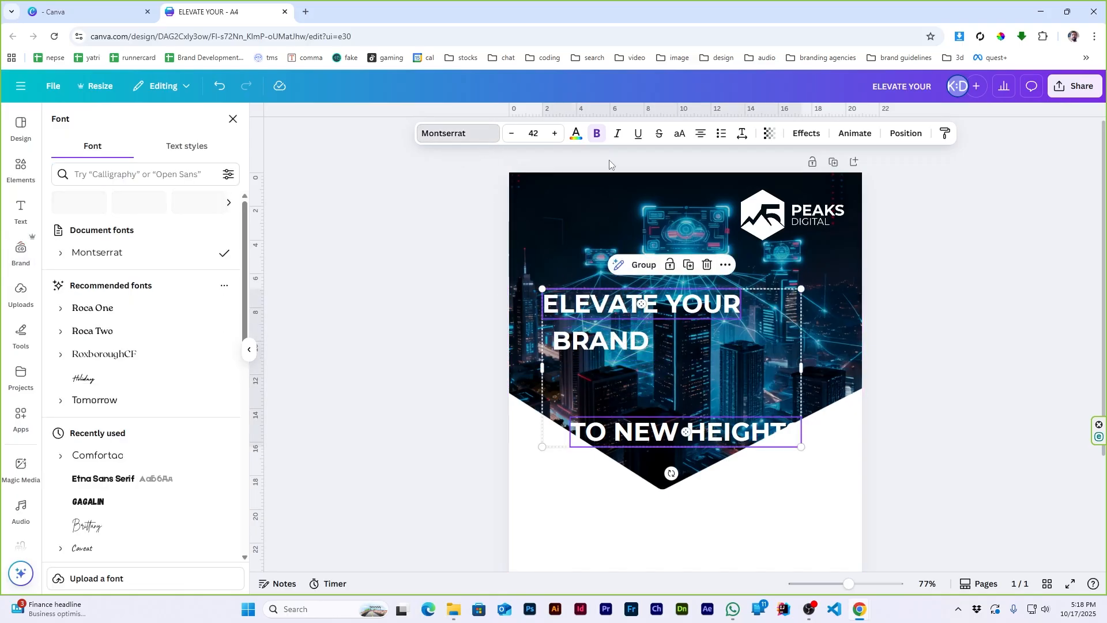
click(61, 253)
click(122, 328)
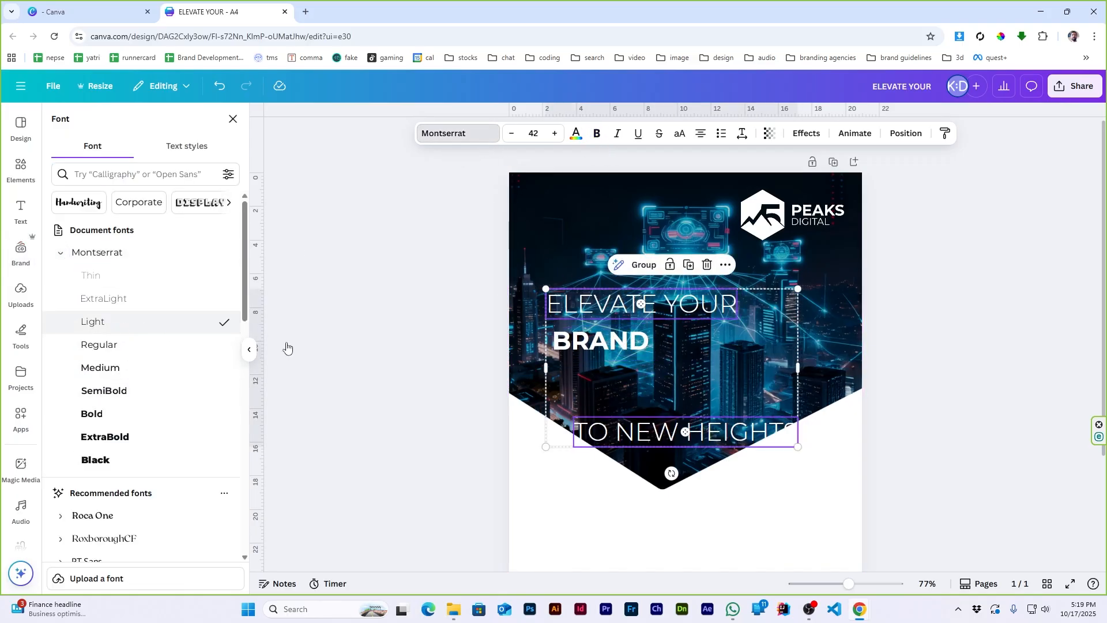
- Enlarge the bold "BRAND" text to about size 76.7 and tuck it directly beneath "ELEVATE YOUR"
click(954, 356)
click(649, 353)
drag(652, 356, 732, 384)
click(926, 304)
- Scale "ELEVATE YOUR" and "TO NEW HEIGHTS" to the width of "BRAND", placing "TO NEW HEIGHTS" directly beneath it
click(736, 298)
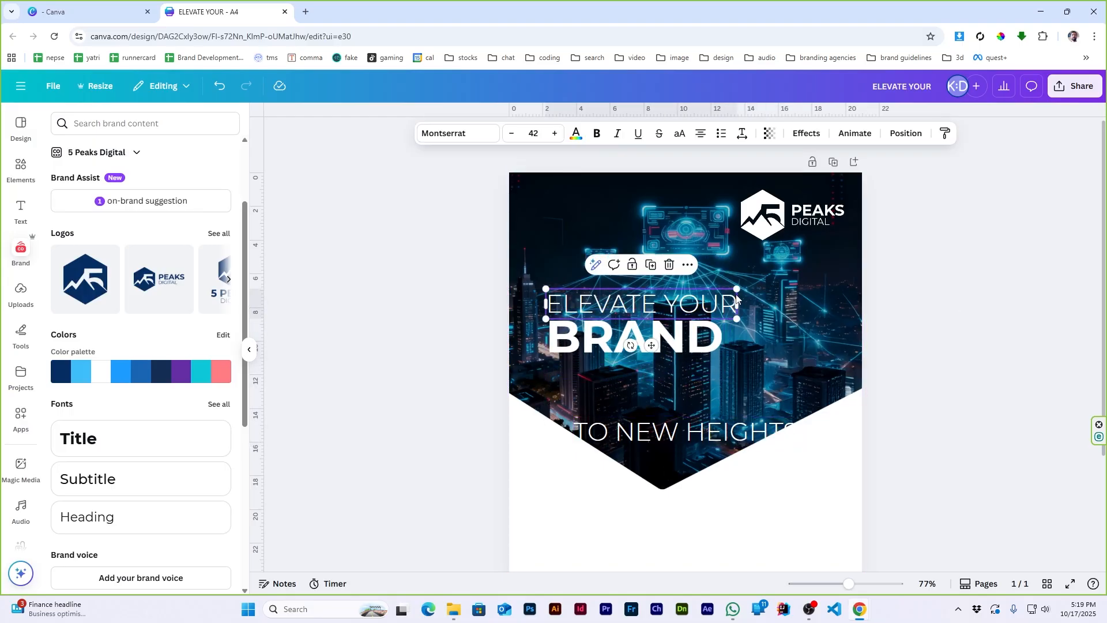
drag(736, 289, 723, 292)
click(676, 410)
drag(665, 433, 643, 383)
drag(799, 369, 684, 367)
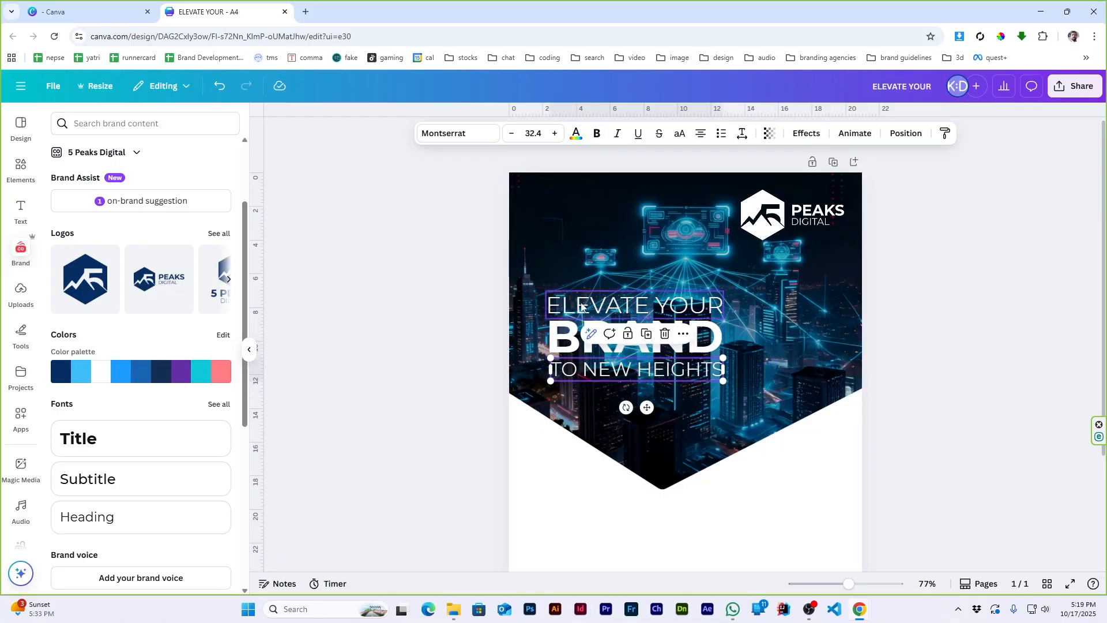
- Center-align the three headline lines with each other and move the block slightly up and to the left
click(530, 257)
click(530, 258)
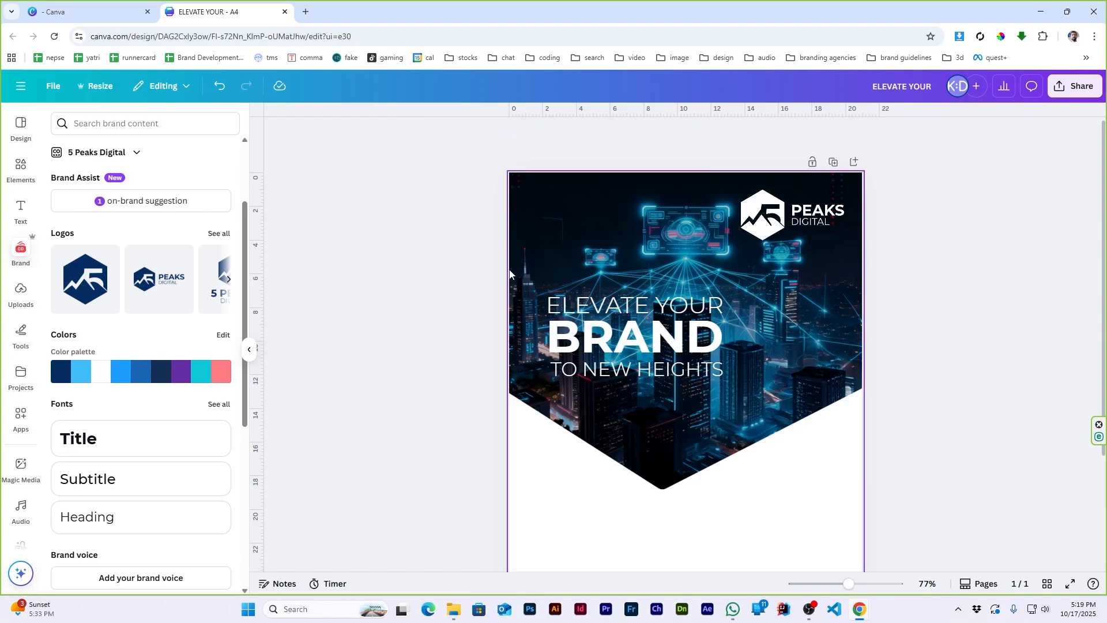
drag(510, 274, 738, 400)
click(906, 133)
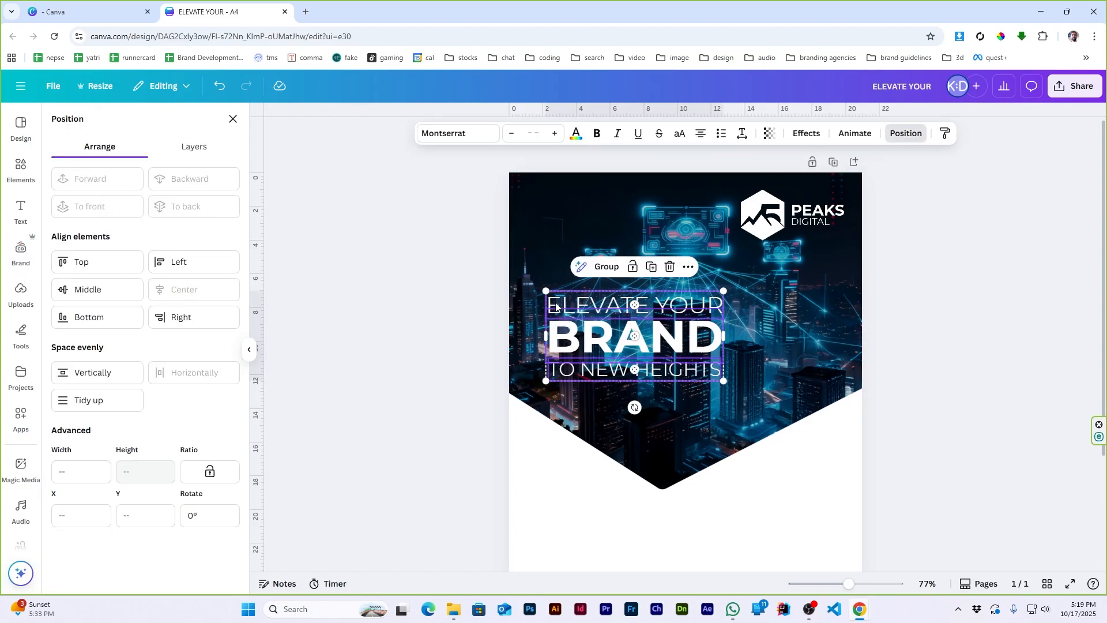
drag(556, 307, 544, 290)
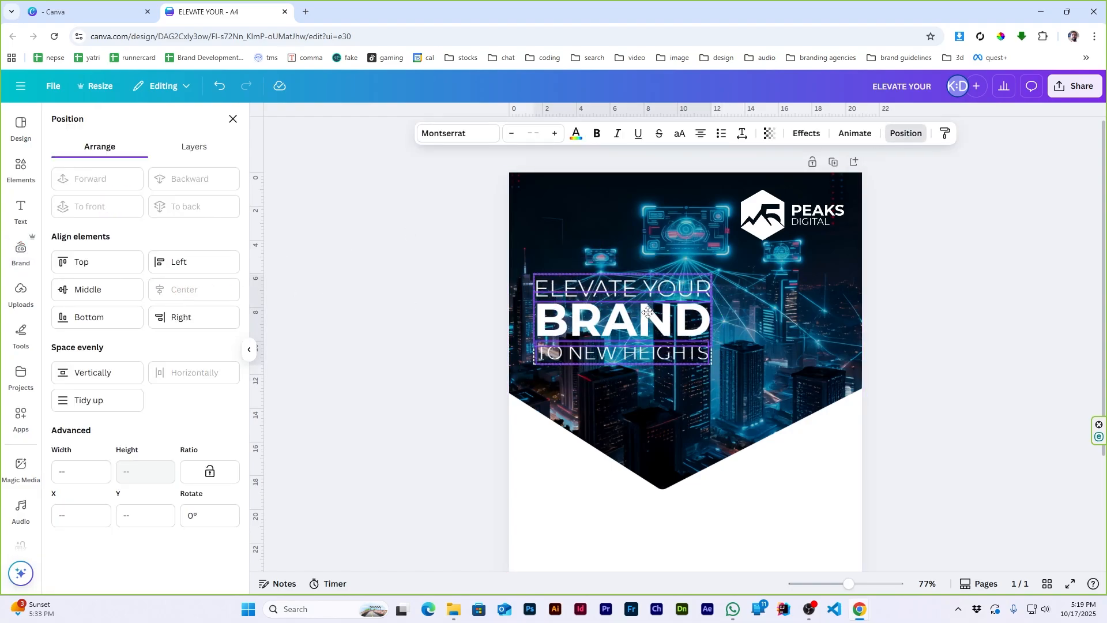
click(911, 323)
- Search the elements for "RECTANGLE", add the rectangle shape to the page, and fill it with red
click(21, 168)
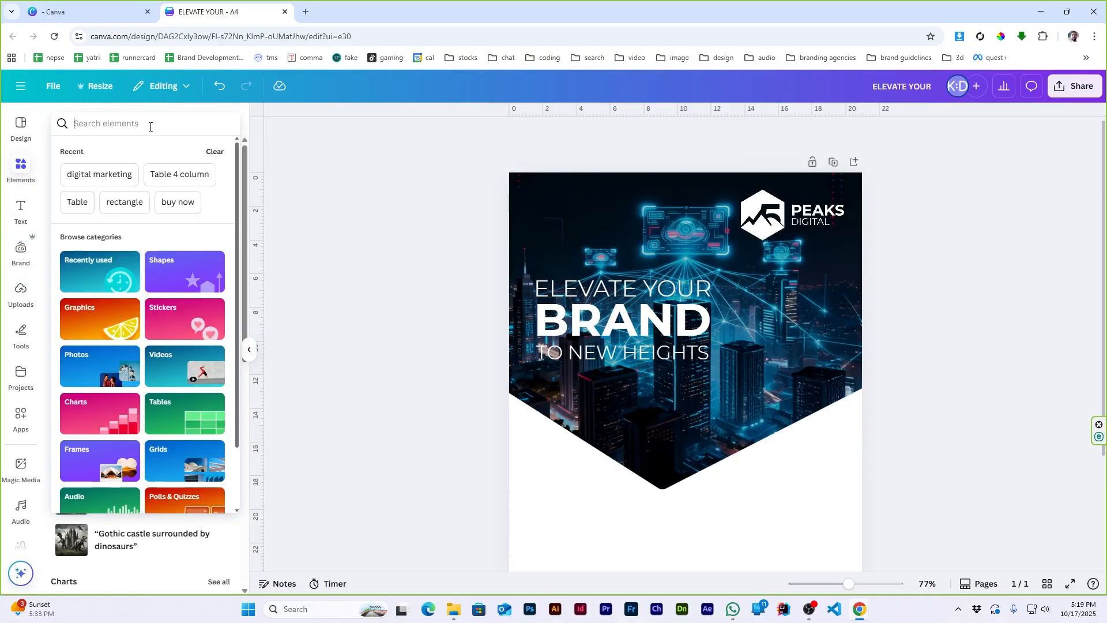
text(RECTANGLE)
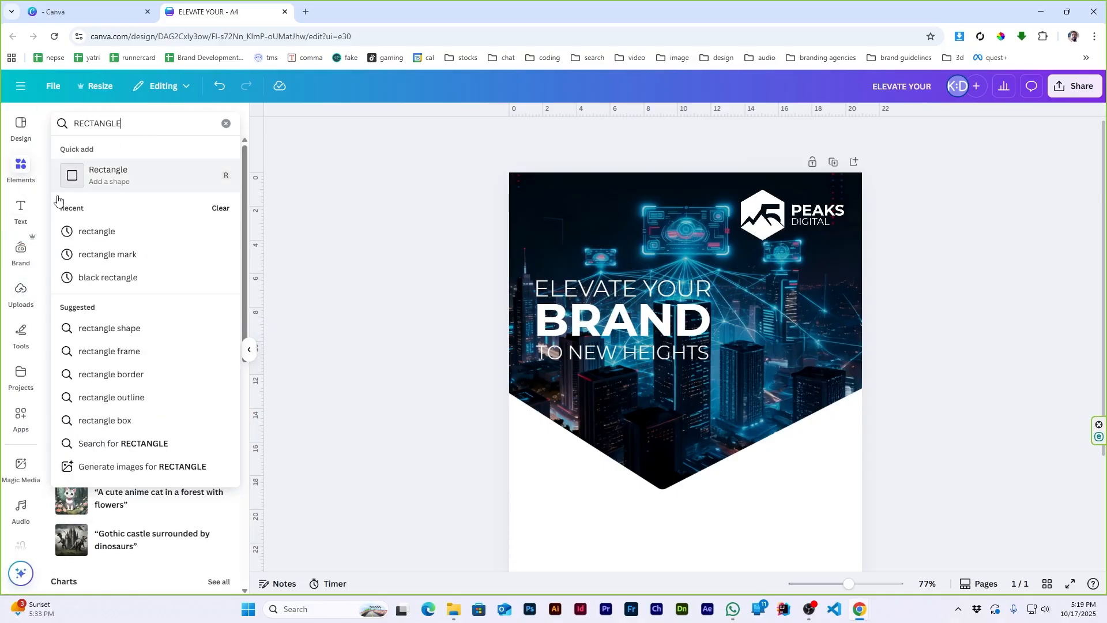
key(Return)
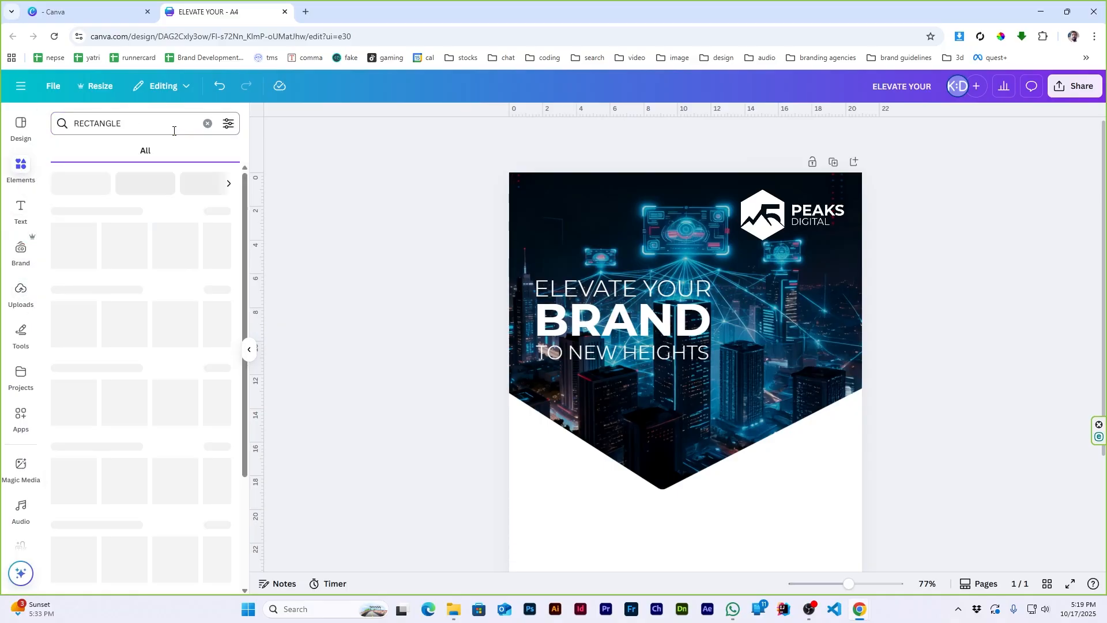
click(71, 235)
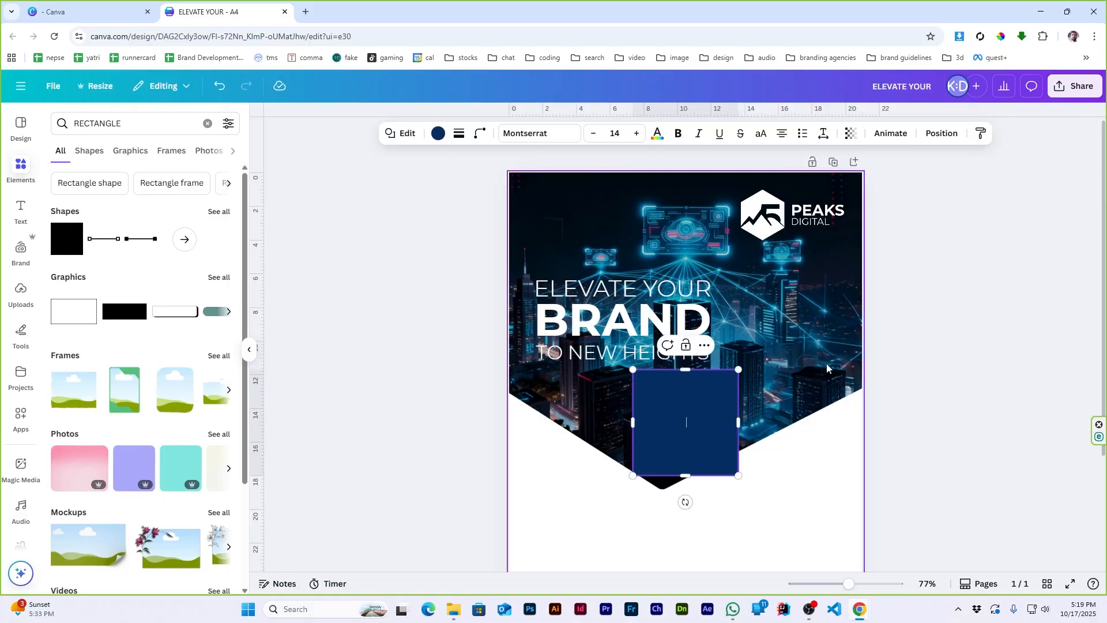
click(438, 133)
click(62, 479)
- Resize the red rectangle into a band behind "BRAND" and round its corners into a pill shape
drag(708, 433, 600, 334)
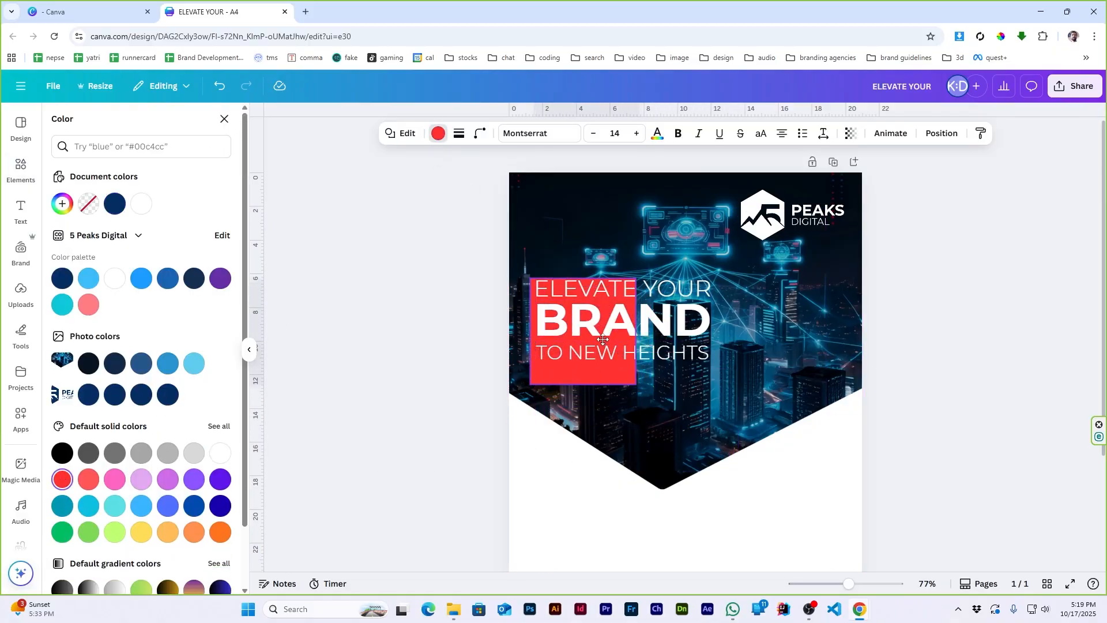
drag(584, 266, 721, 323)
click(479, 134)
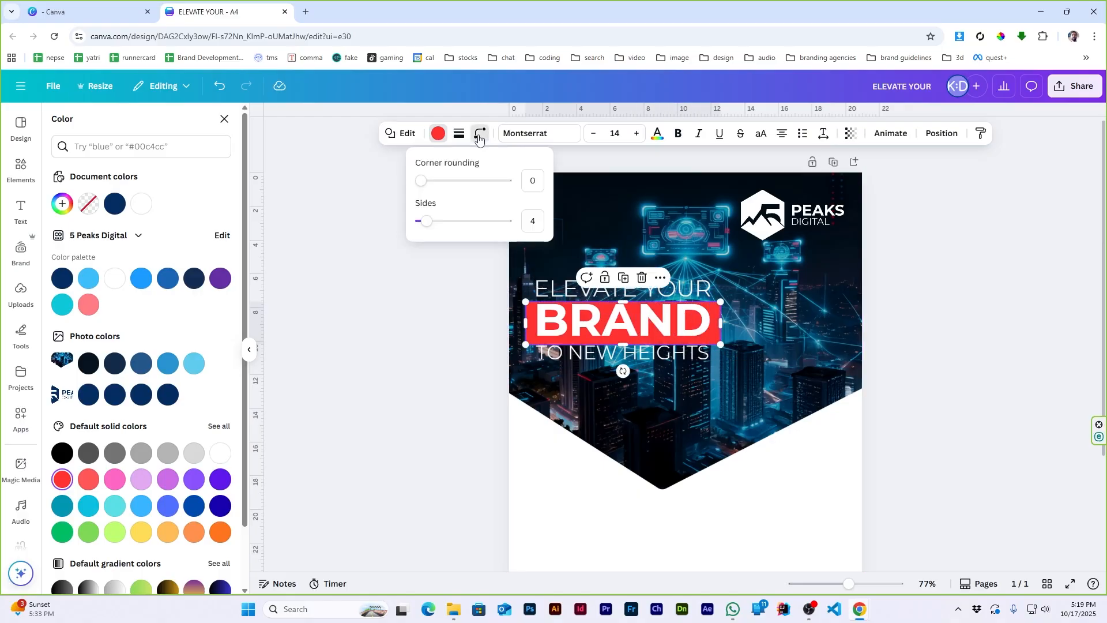
drag(424, 181, 507, 180)
click(990, 337)
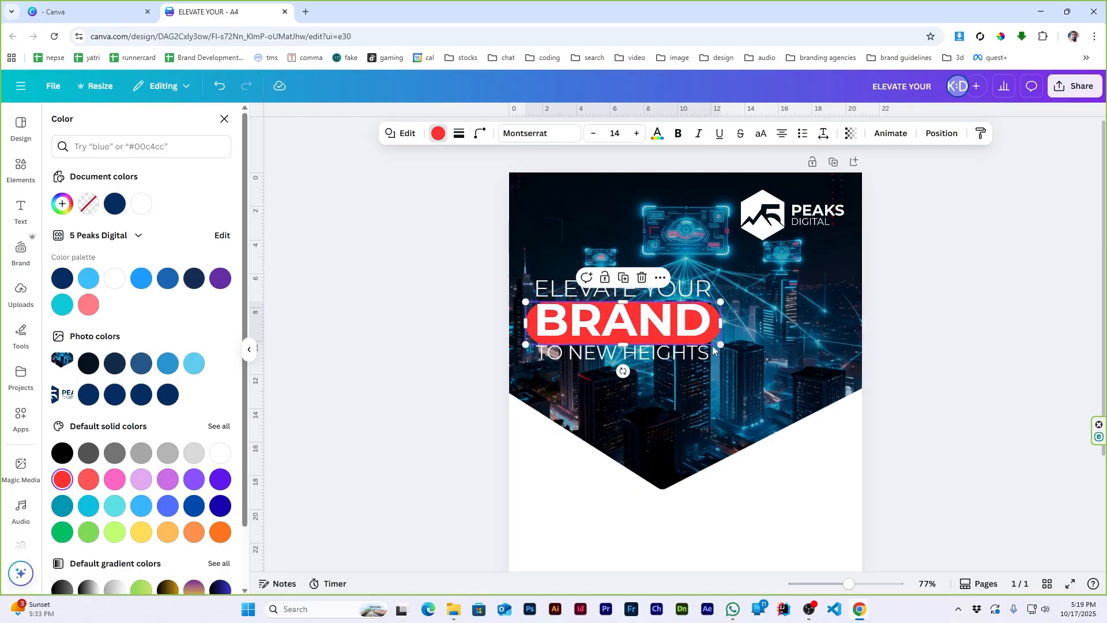
- Align the "BRAND" text and the red pill to each other's horizontal center and vertical middle
click(249, 349)
key(Escape)
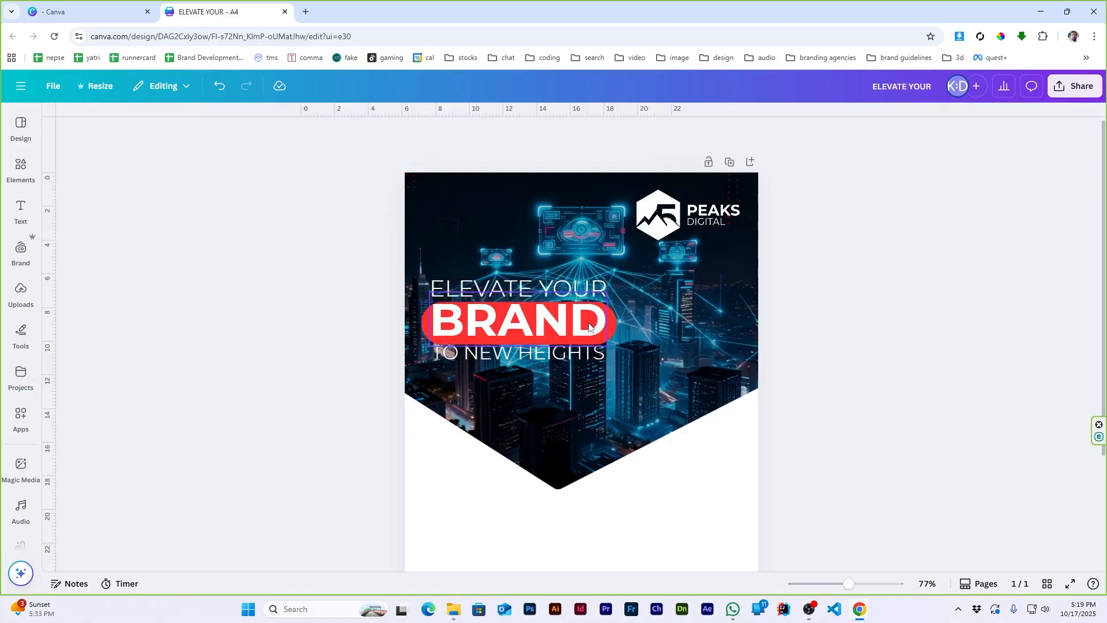
click(589, 327)
click(615, 324)
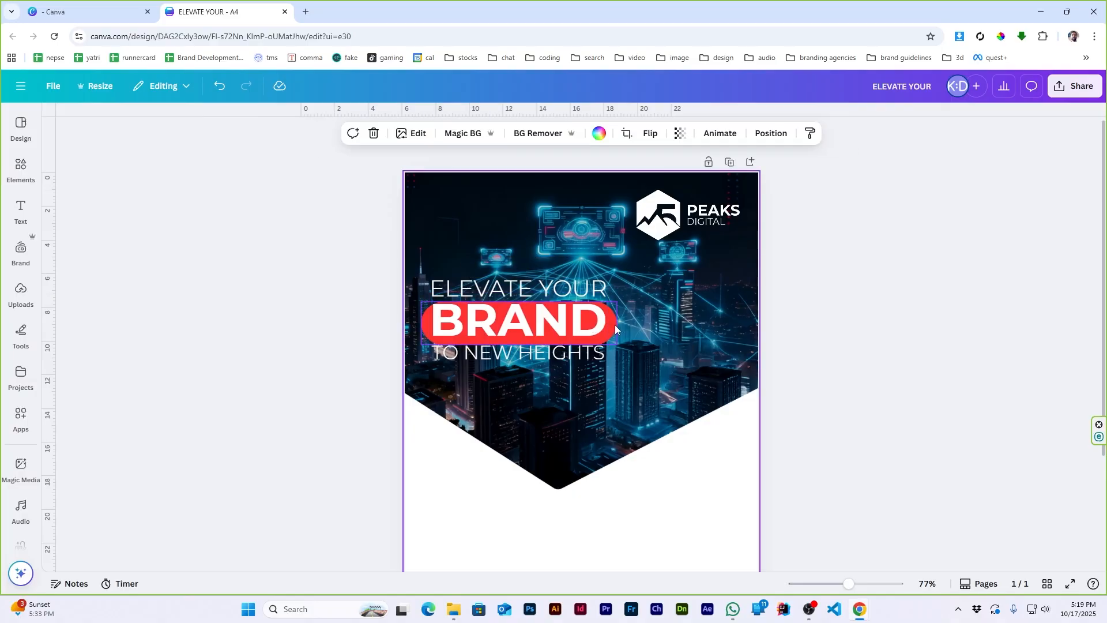
click(581, 326)
shift+click(580, 326)
click(828, 133)
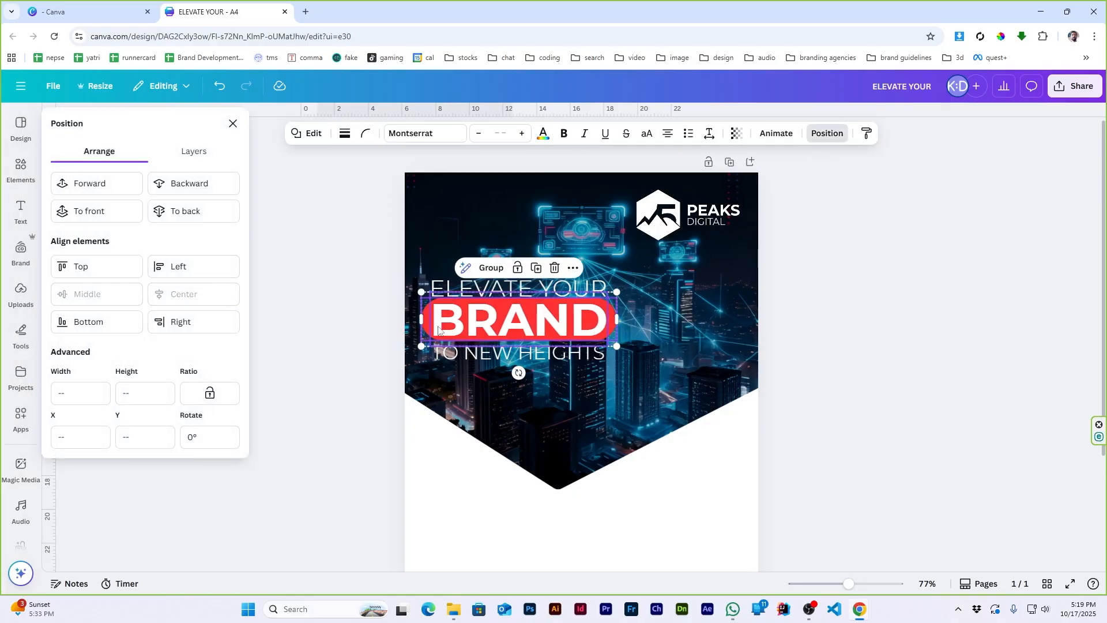
click(791, 304)
- Shrink the "BRAND" text so it fits inside the red pill with side margins, keeping it centered
click(565, 327)
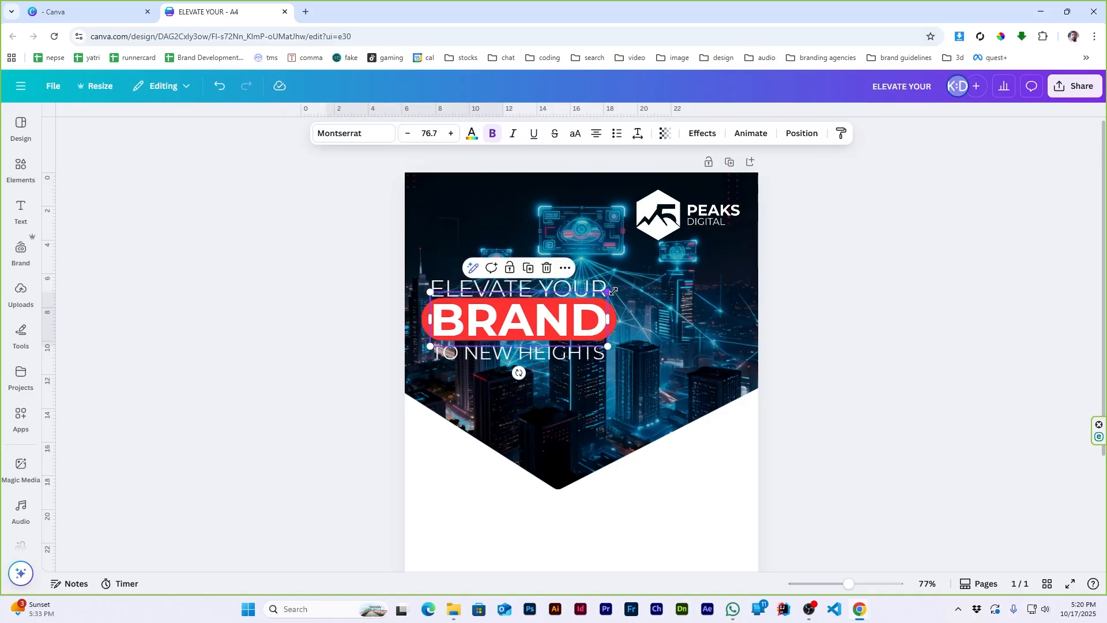
drag(614, 291, 596, 287)
click(846, 320)
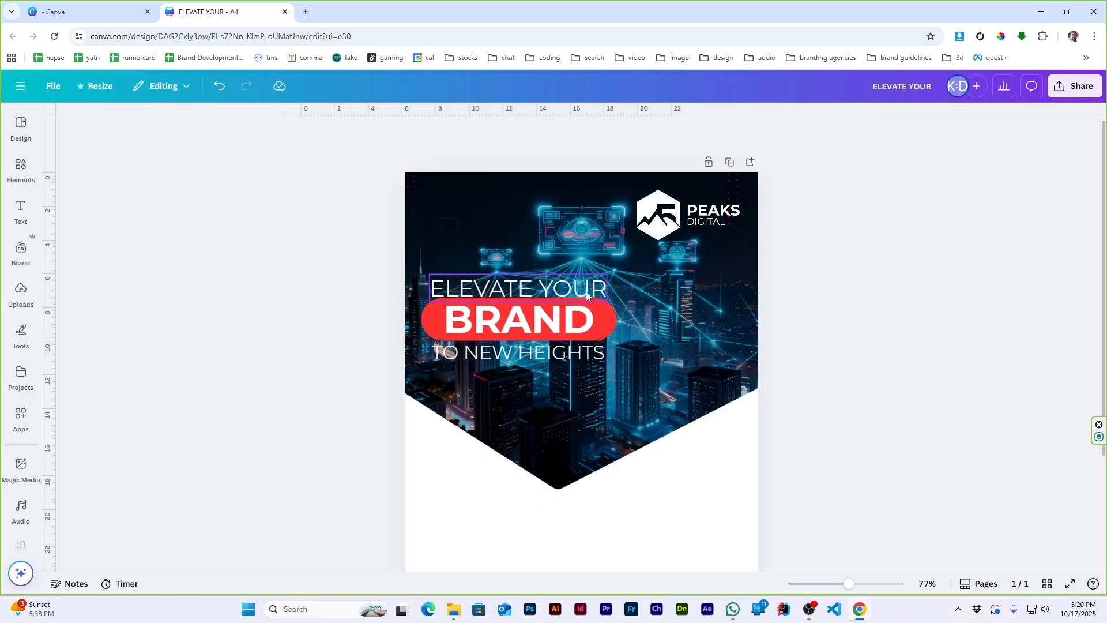
- Scale down "ELEVATE YOUR" slightly and nudge it into place just above the red pill
click(557, 288)
drag(617, 271, 598, 279)
drag(507, 295, 508, 288)
click(831, 313)
- Add a brand-title text box in the white area below the city image and color it black
scroll(674, 388, down, 2)
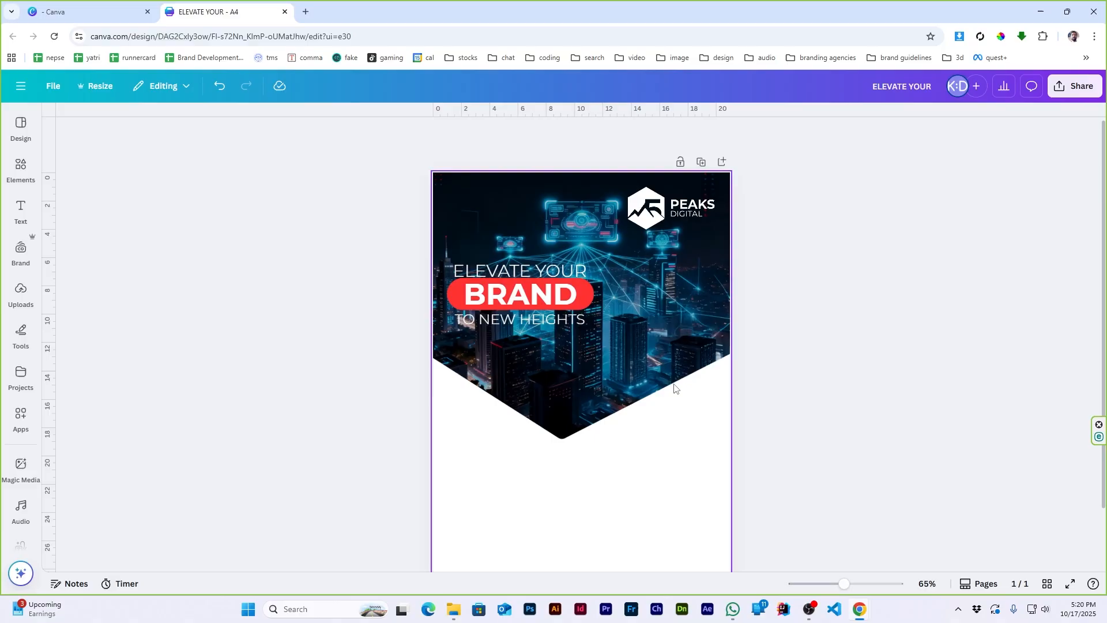
scroll(674, 387, down, 2)
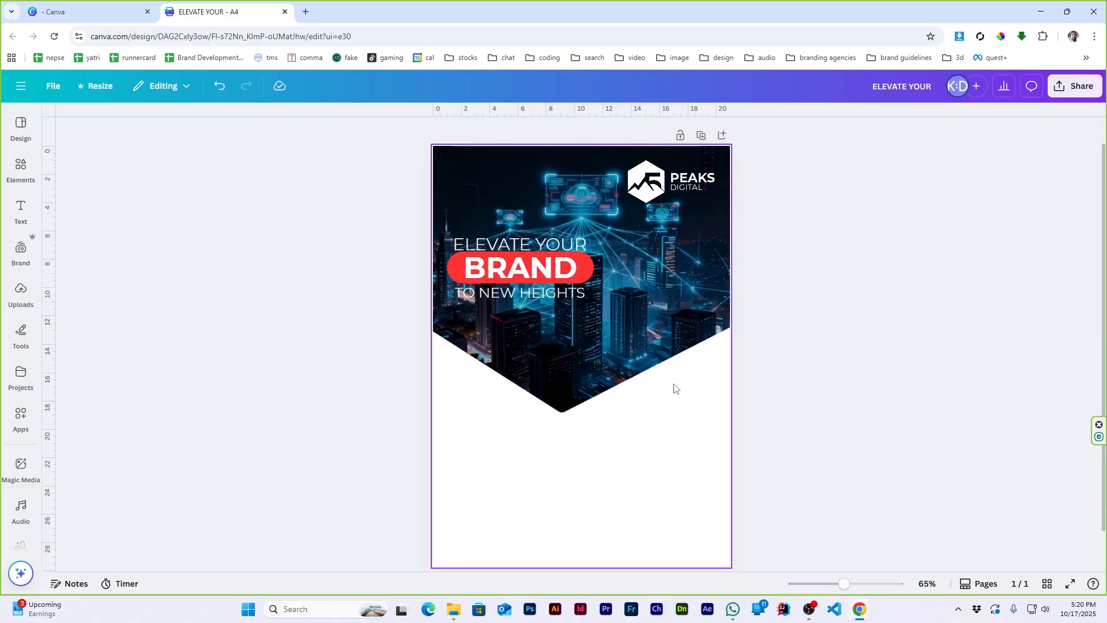
scroll(675, 387, up, 1)
scroll(675, 387, down, 1)
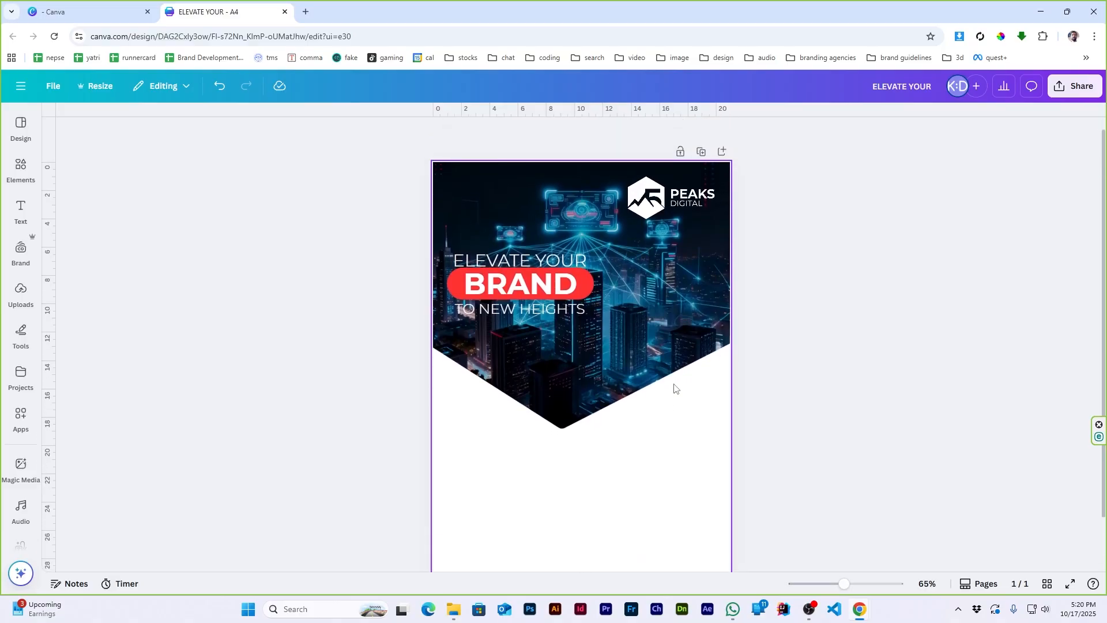
click(633, 391)
click(20, 209)
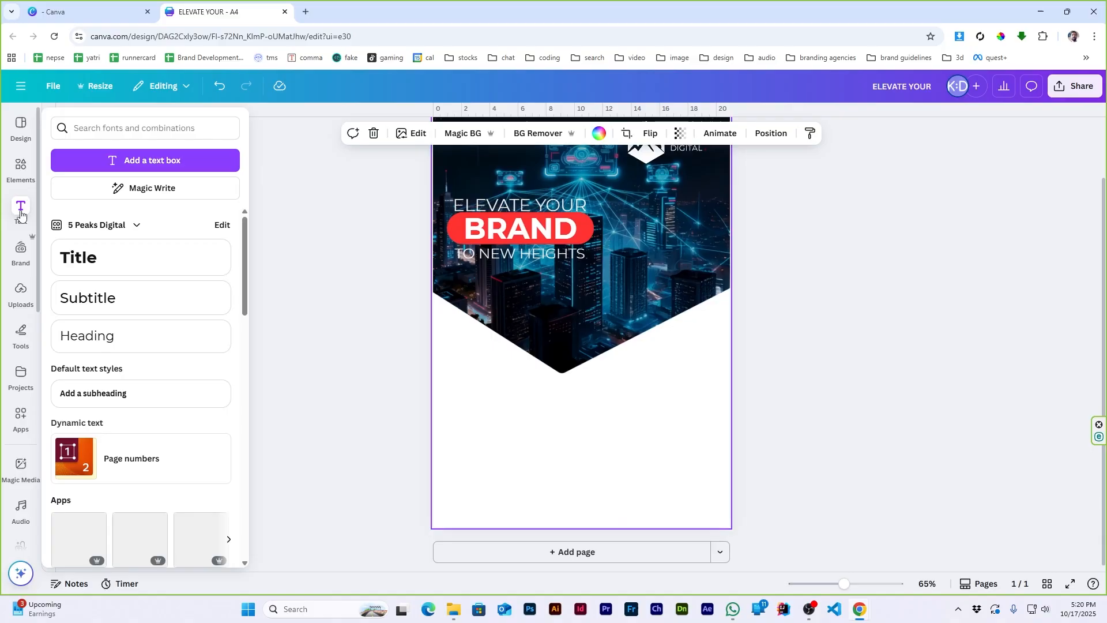
click(73, 276)
click(702, 351)
drag(577, 326, 616, 431)
click(472, 133)
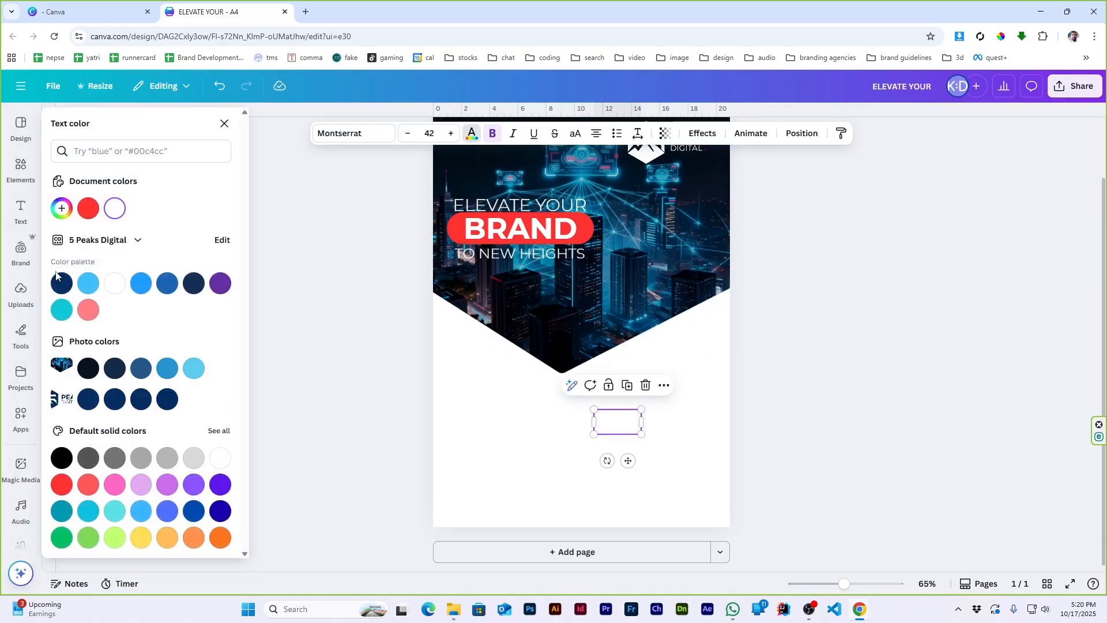
click(61, 458)
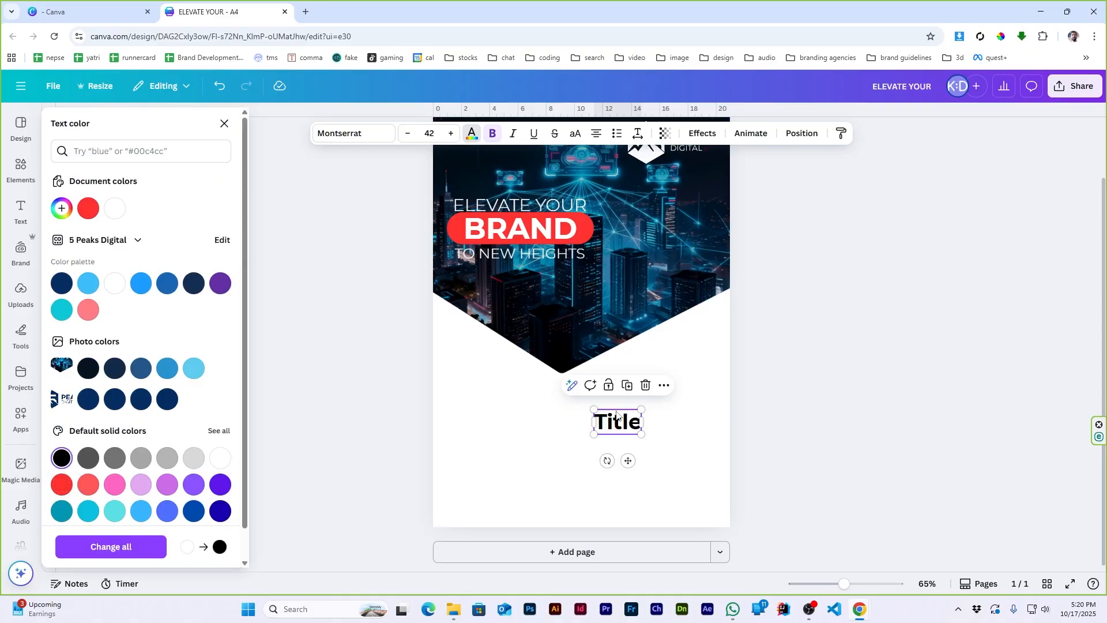
- Try an uppercase "ABOUT US" heading at size 18.2 beside the city image's lower-right slope, and delete it
double_click(617, 421)
text(ab)
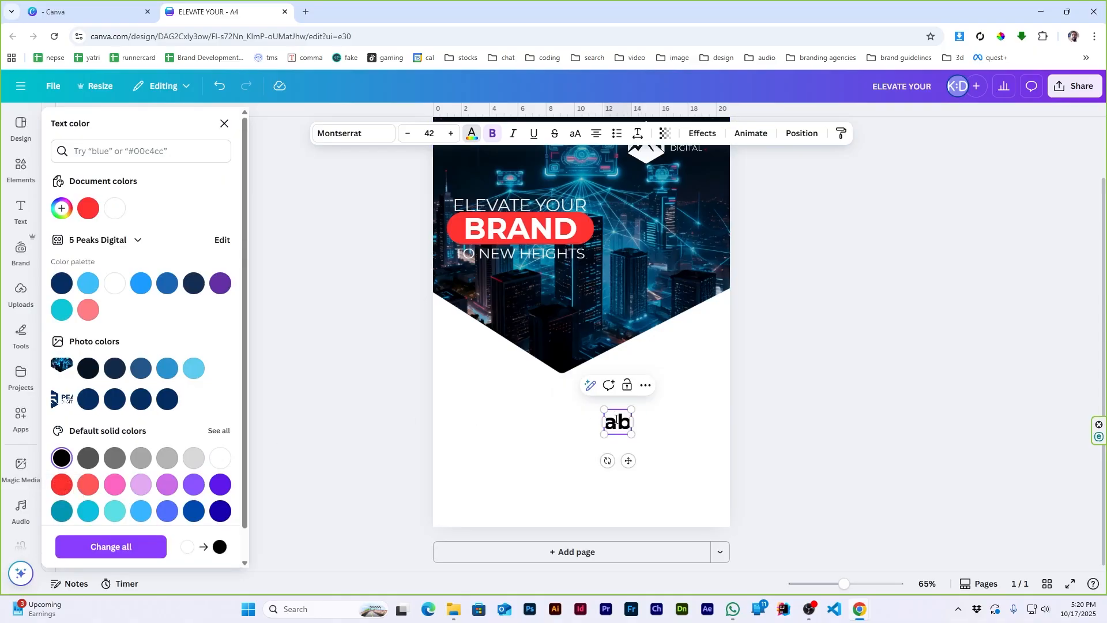
text(out us)
key(ctrl+a)
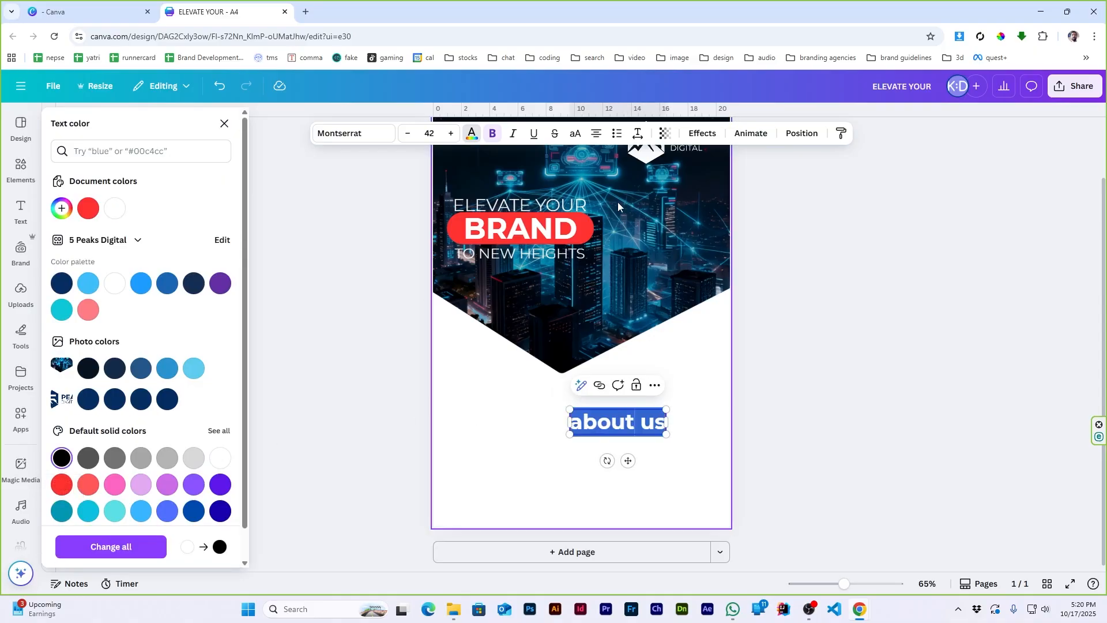
click(574, 135)
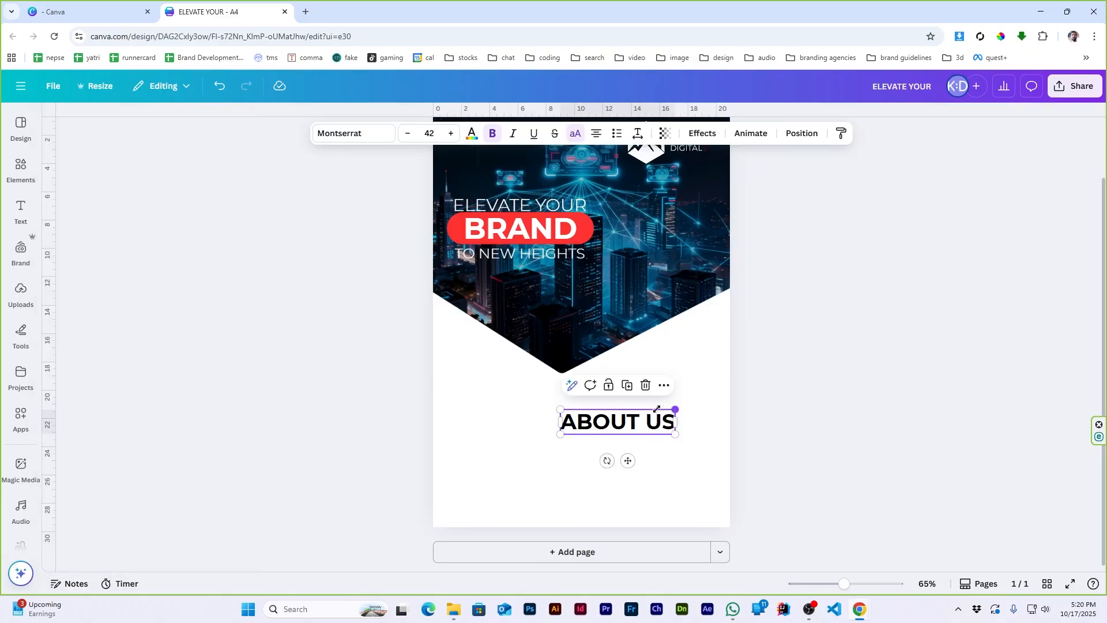
drag(657, 409, 695, 362)
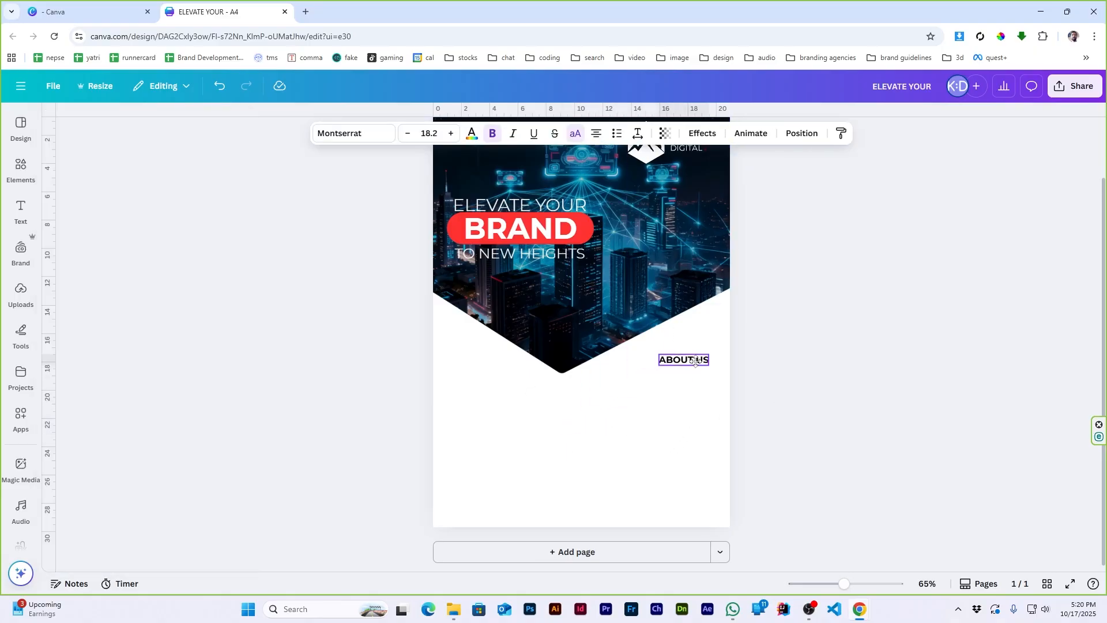
key(Delete)
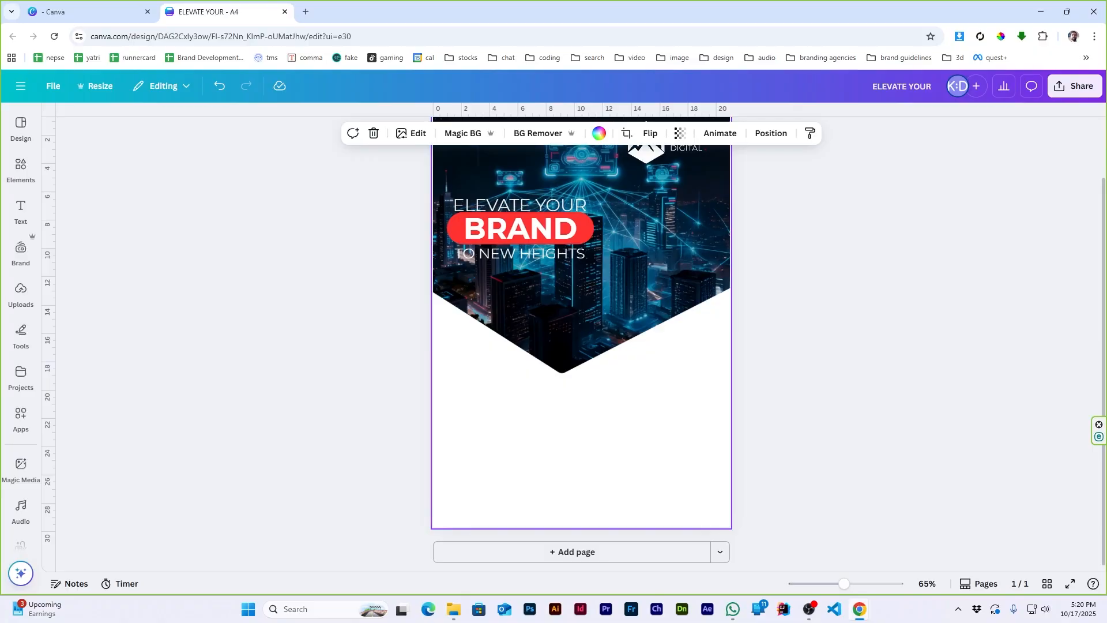
- Add another rectangle shape and move it into the white area below the city image
scroll(754, 333, up, 1)
scroll(646, 364, down, 1)
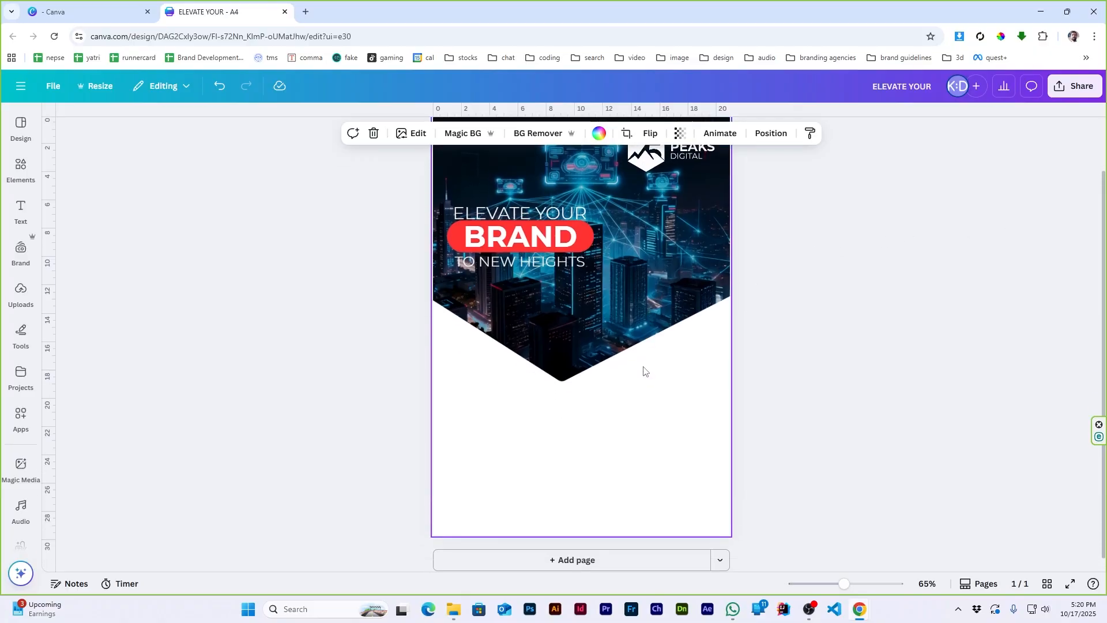
click(22, 168)
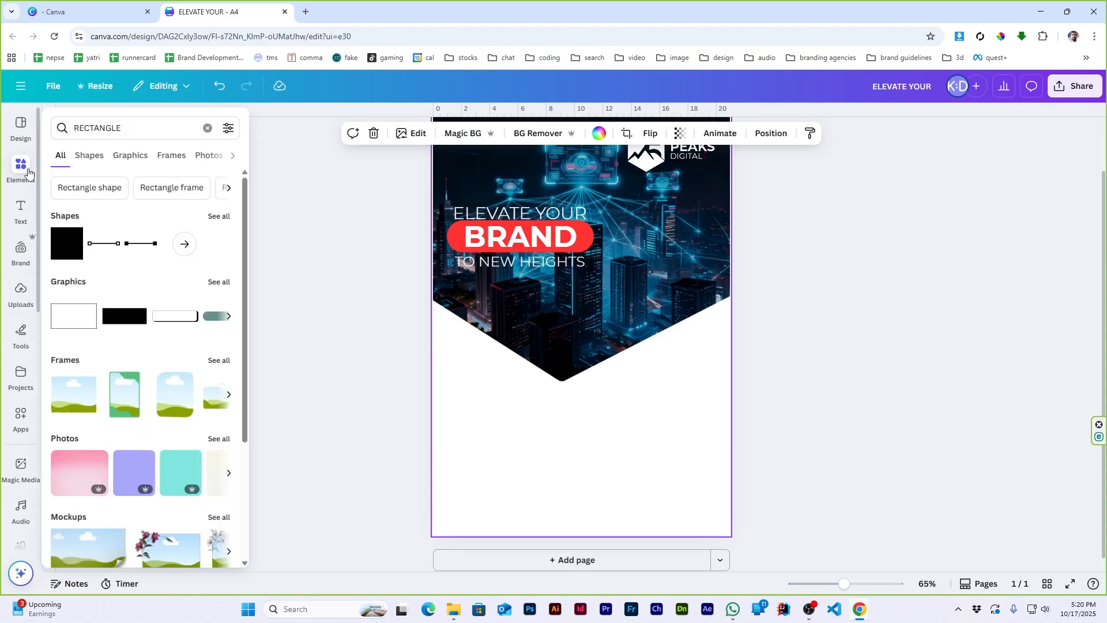
click(66, 252)
drag(593, 343, 593, 451)
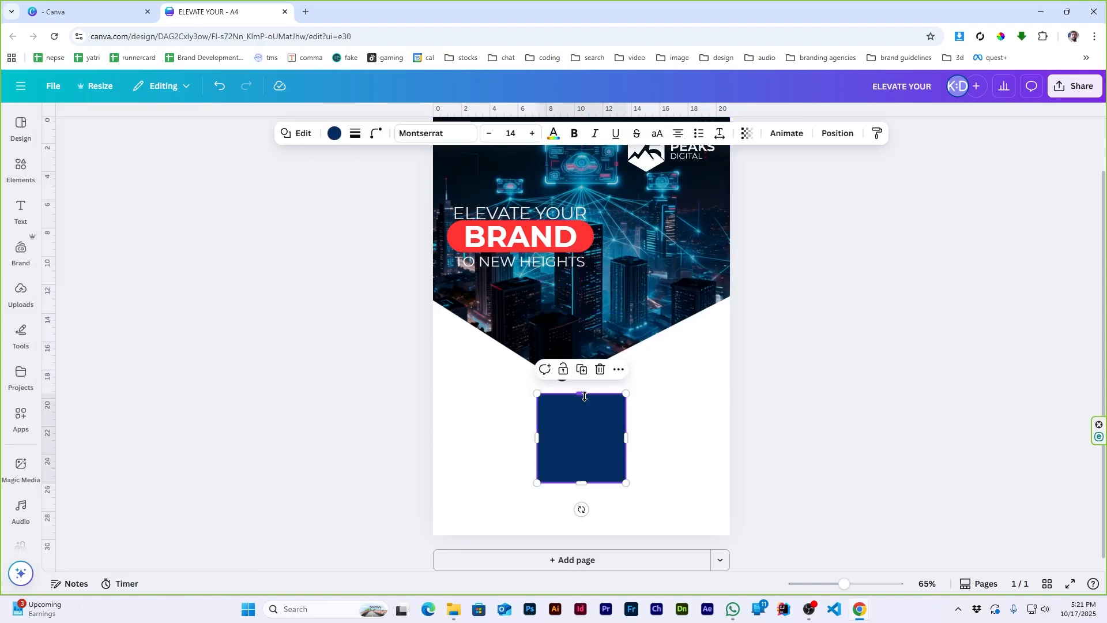
- Flatten the blue rectangle into a slim bar, set its corner rounding to 100, lengthen it and move it up below the city image
drag(581, 392, 586, 475)
click(376, 133)
drag(334, 180, 407, 180)
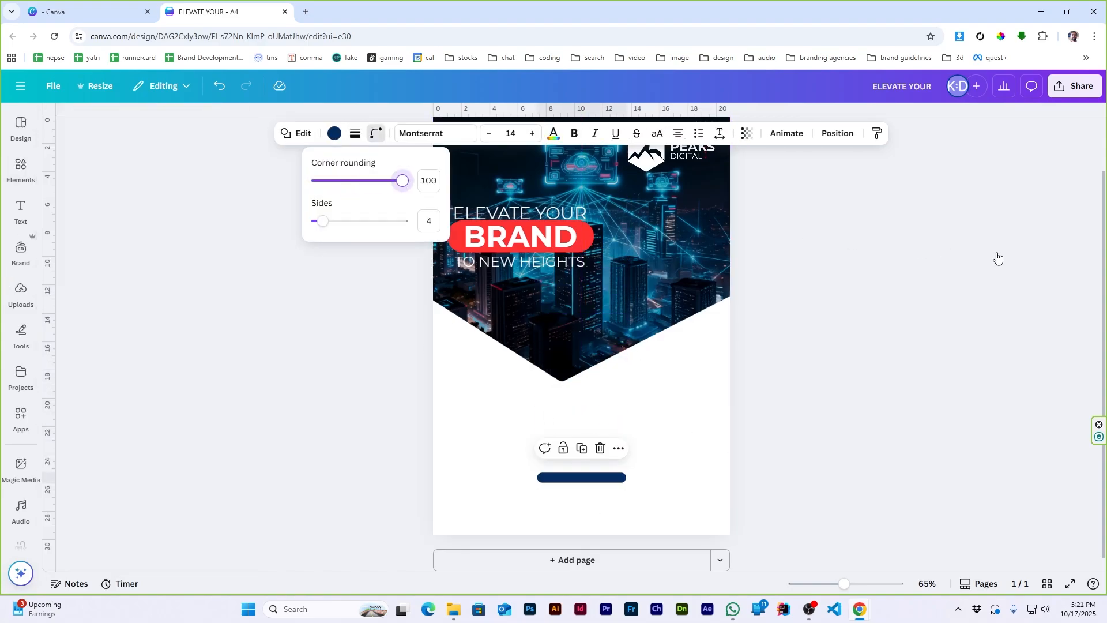
click(569, 476)
drag(627, 478, 682, 478)
click(579, 537)
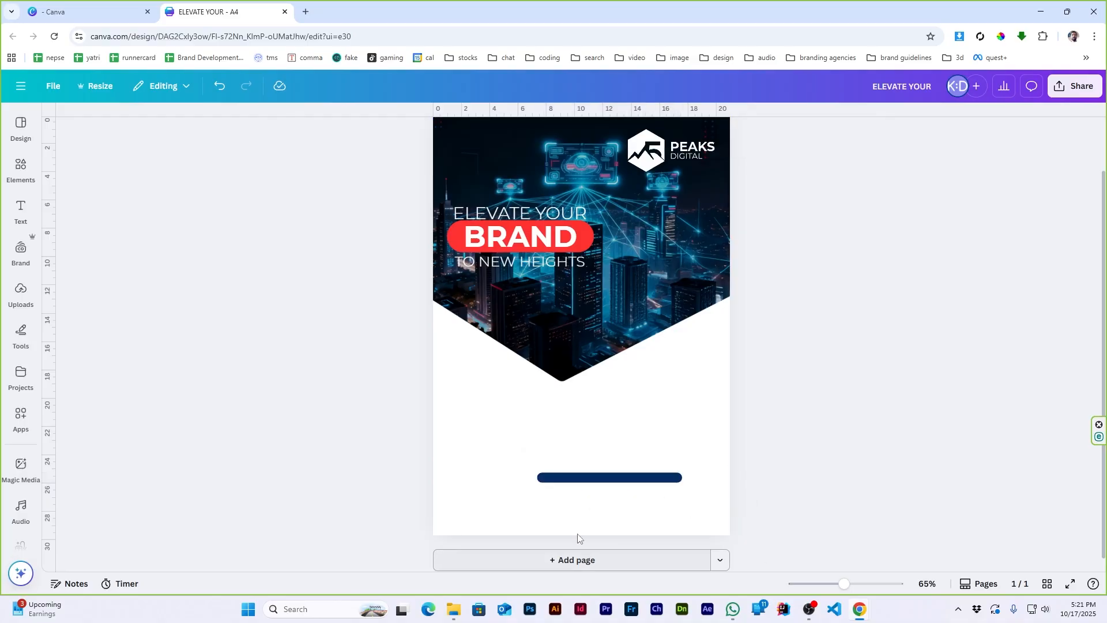
drag(608, 483, 556, 442)
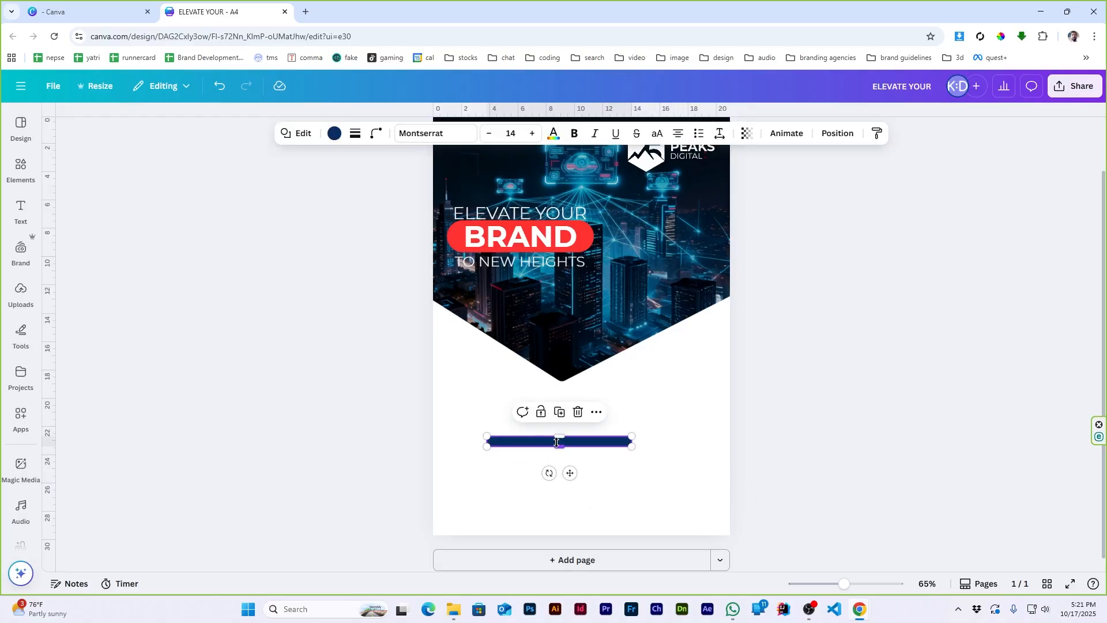
- Place a much thinner copy of the bar just below it, offset to the right
scroll(587, 439, up, 3)
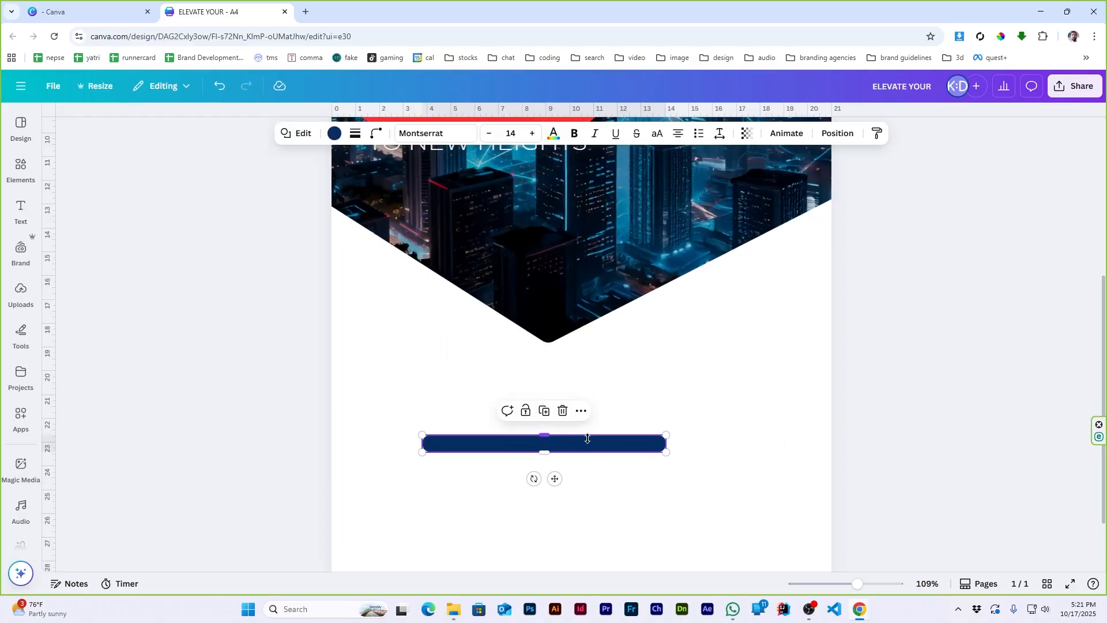
click(562, 499)
drag(575, 447, 631, 460)
click(601, 492)
click(554, 484)
- Search the elements for "circle", add the solid circle shape and shrink it to a small dot at the thin line's left end
click(23, 167)
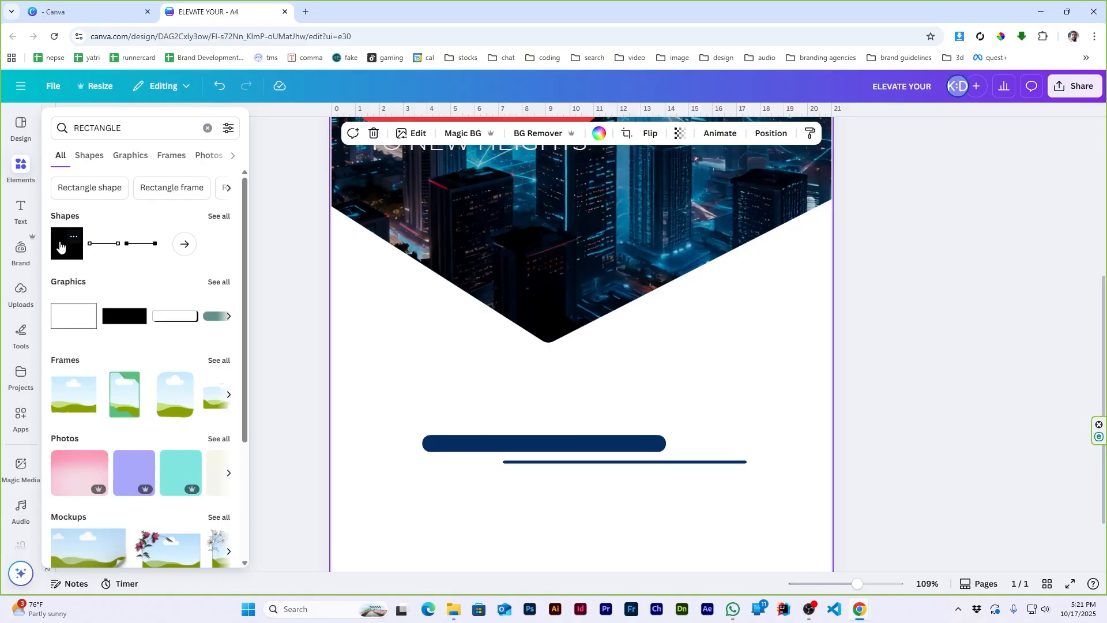
text(circle)
key(Return)
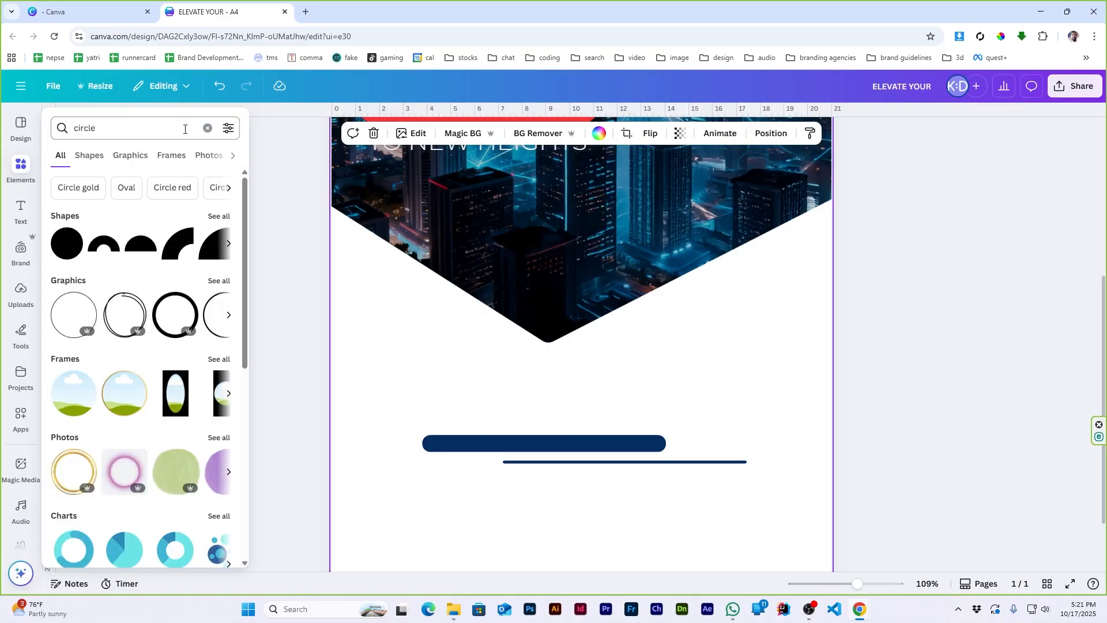
click(64, 259)
drag(571, 259, 467, 440)
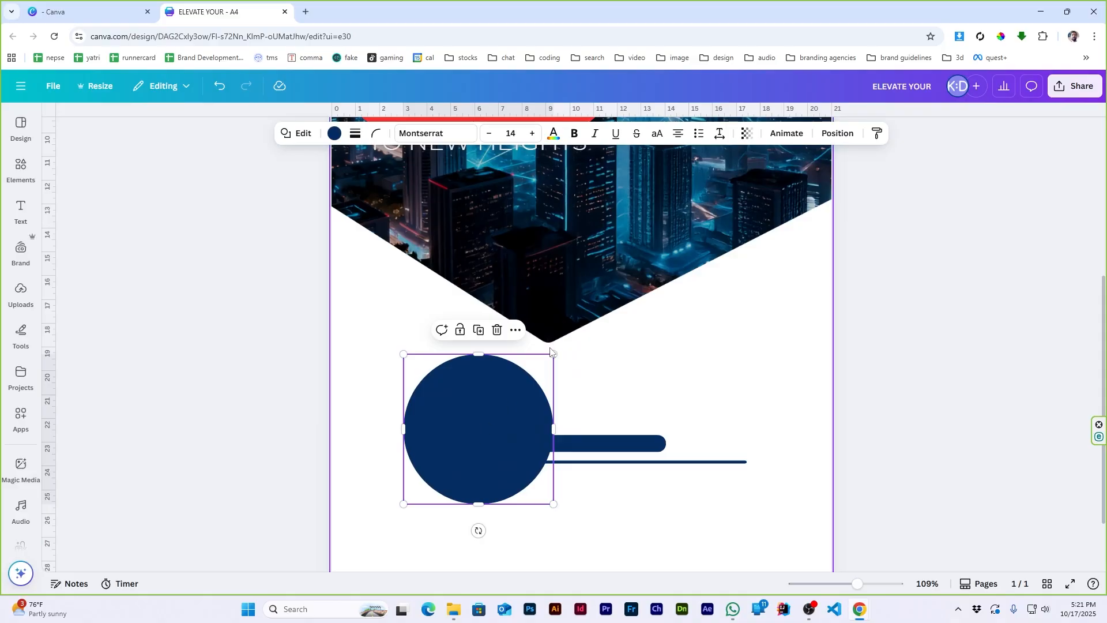
drag(558, 350, 486, 465)
- Align the small circle and the thin line to each other's vertical middle
shift+click(508, 463)
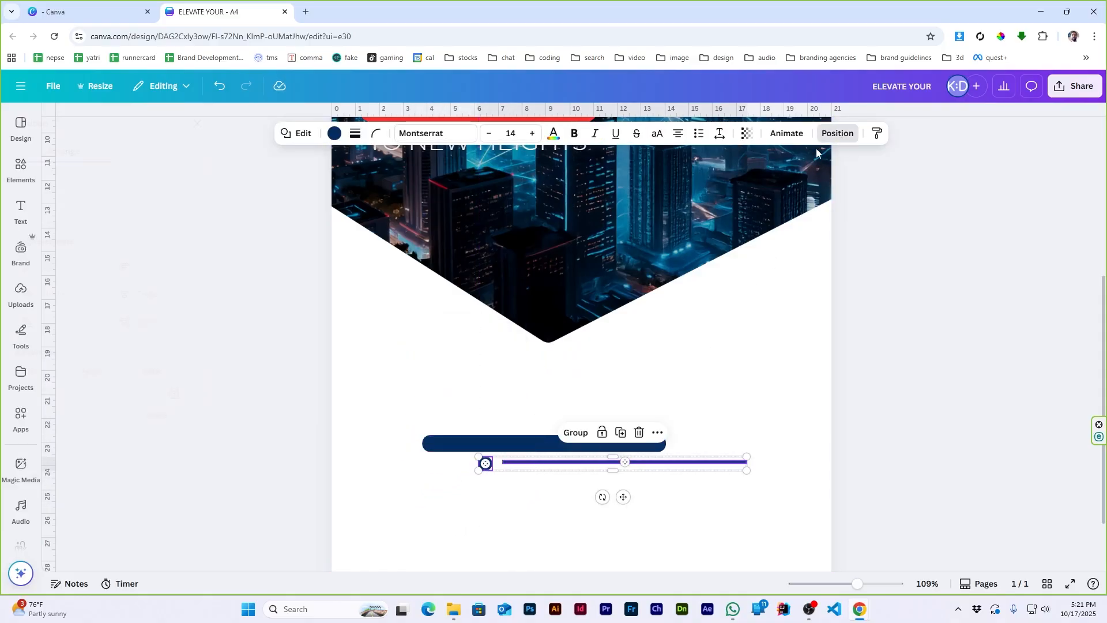
click(838, 133)
click(101, 304)
click(519, 517)
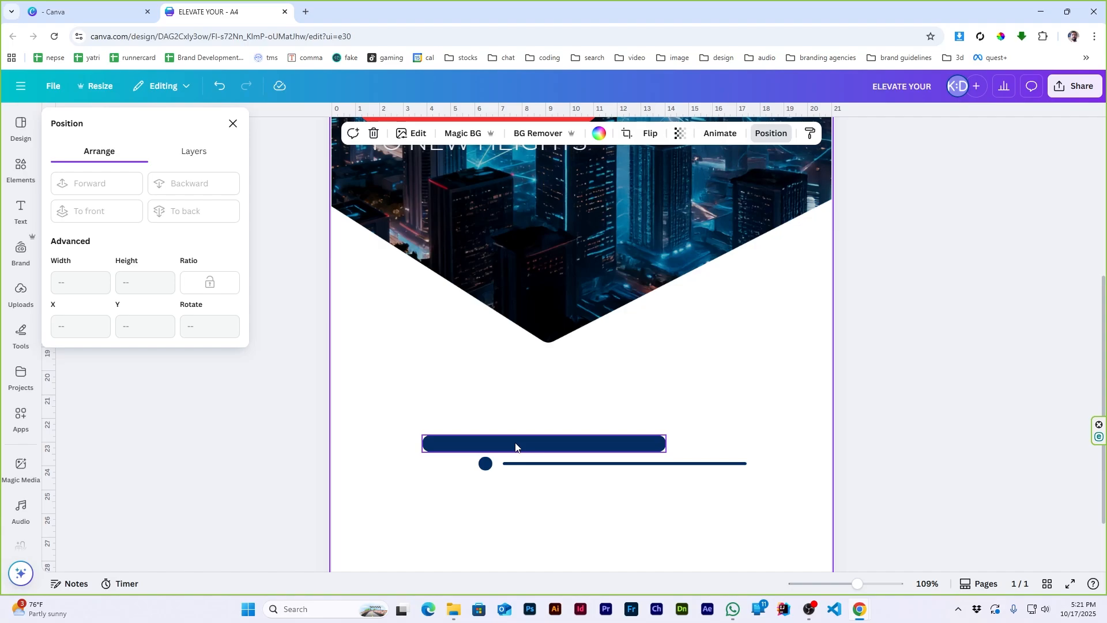
- Scale down the thick bar, thin line and circle together and shift them toward the page's left edge
drag(388, 413, 586, 524)
drag(749, 434, 614, 451)
click(465, 492)
drag(383, 429, 528, 499)
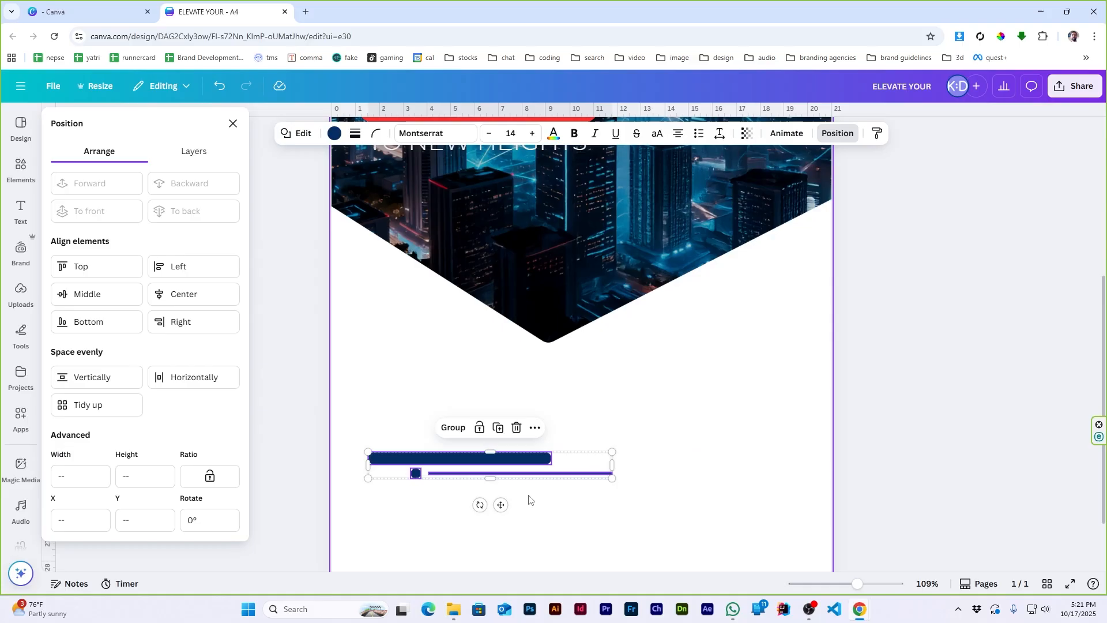
click(528, 498)
- Copy the thick bar to the page's right edge and place an enlarged copy of the circle, about 0.98 cm wide, before it
drag(492, 461, 783, 462)
click(422, 491)
drag(417, 475, 636, 456)
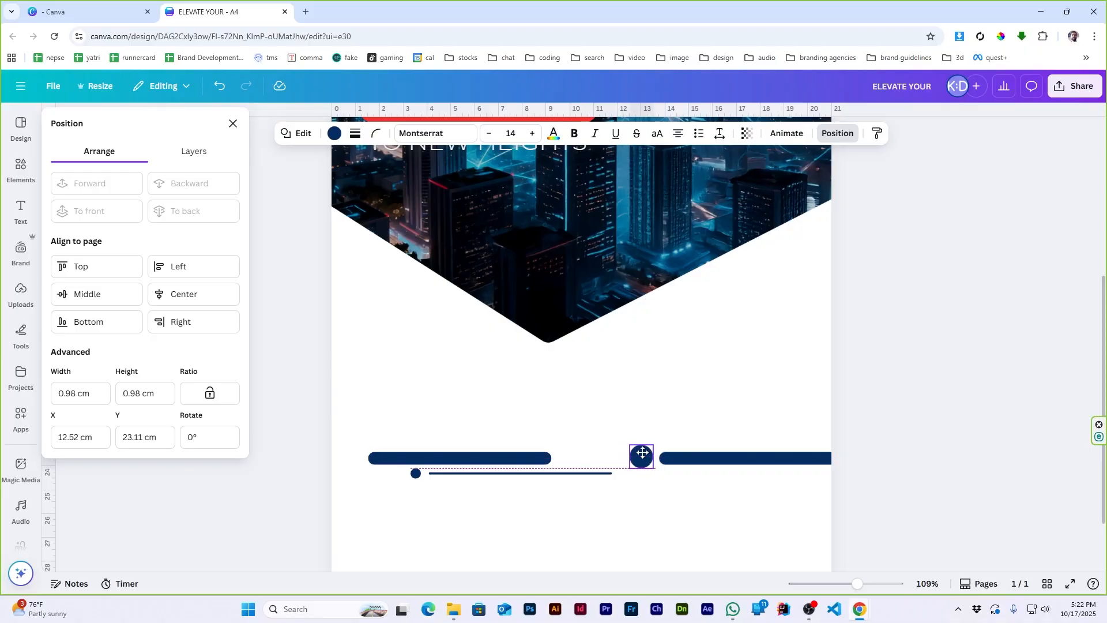
- Align the two thick bars and the large circle to a common vertical middle
drag(728, 471, 346, 435)
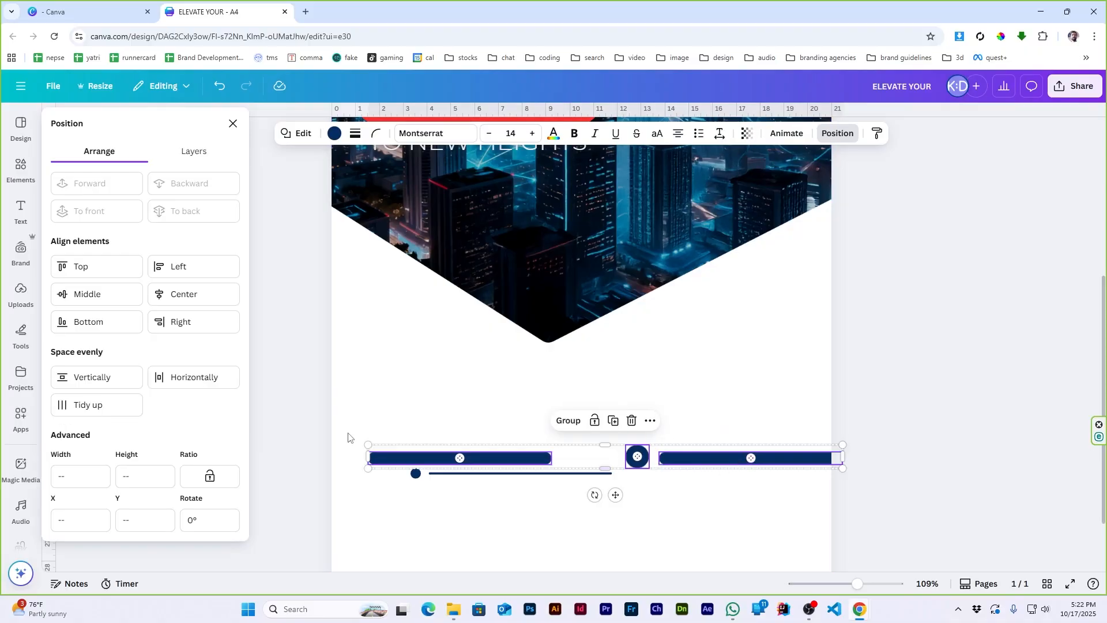
click(123, 293)
click(616, 526)
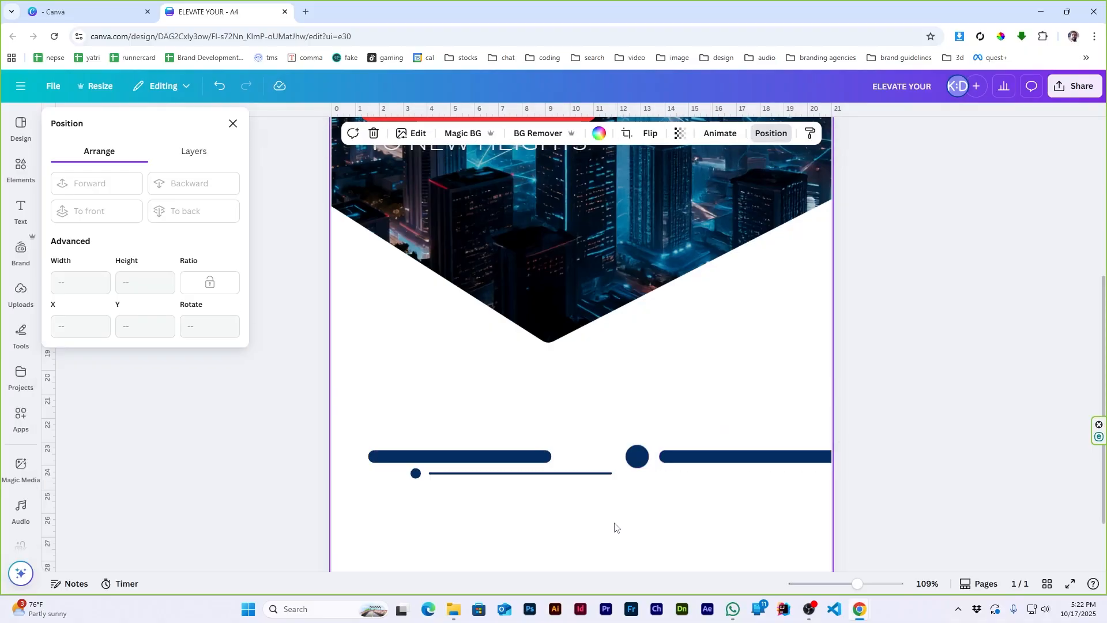
- Copy the thin line with its small circle to just above the right-hand thick bar
drag(432, 489, 407, 468)
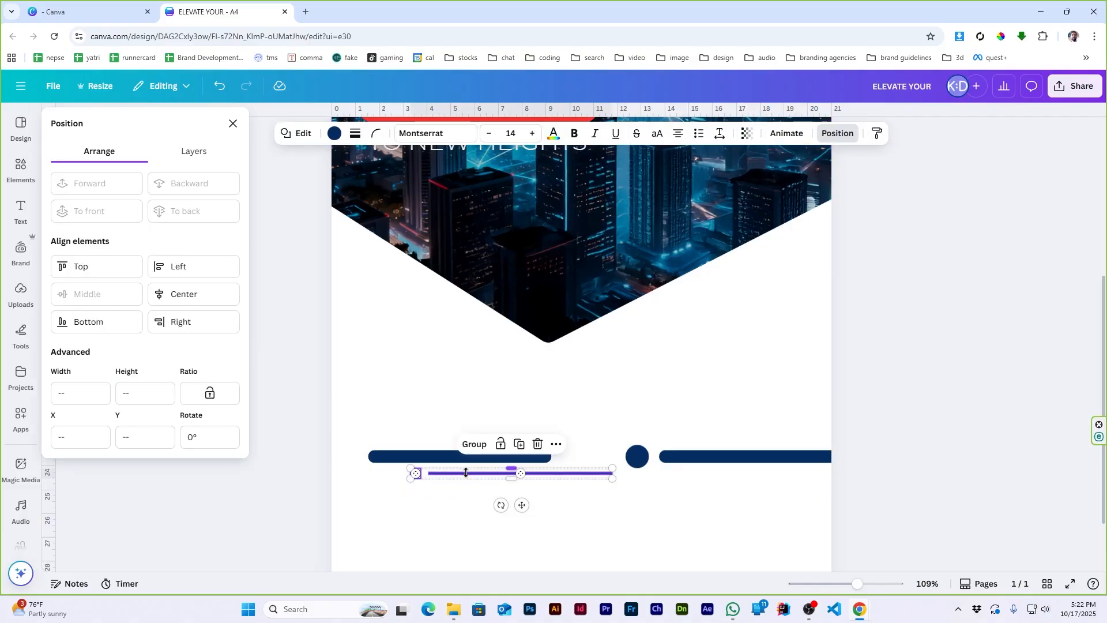
drag(483, 473, 764, 440)
click(697, 521)
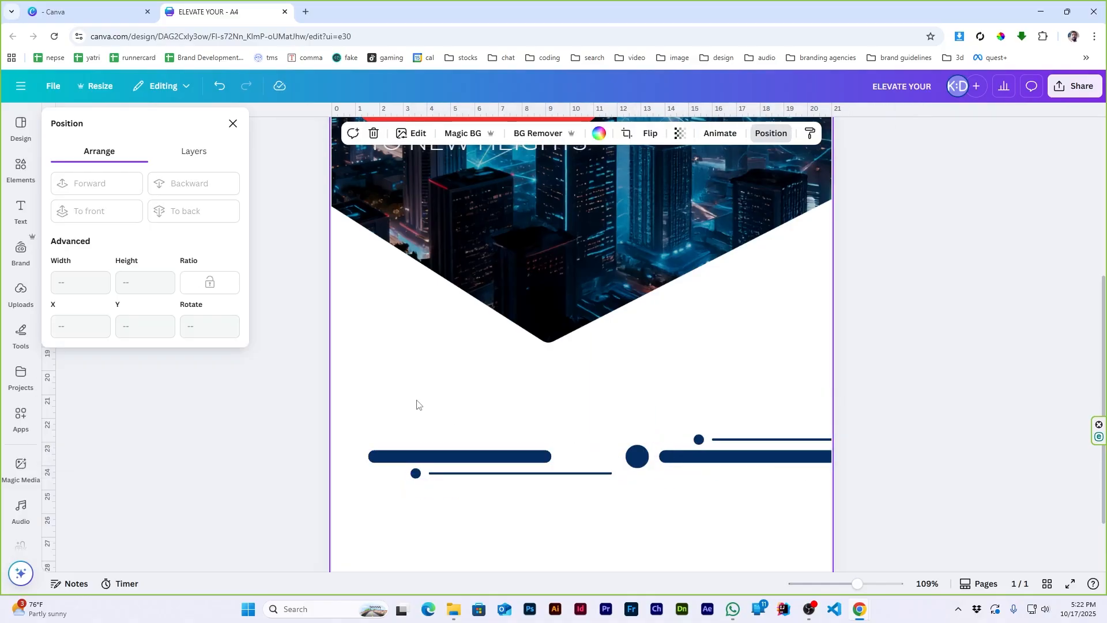
- Recolor the left thick bar light blue from the brand palette and all the other bars, lines and circles red
scroll(481, 524, down, 5)
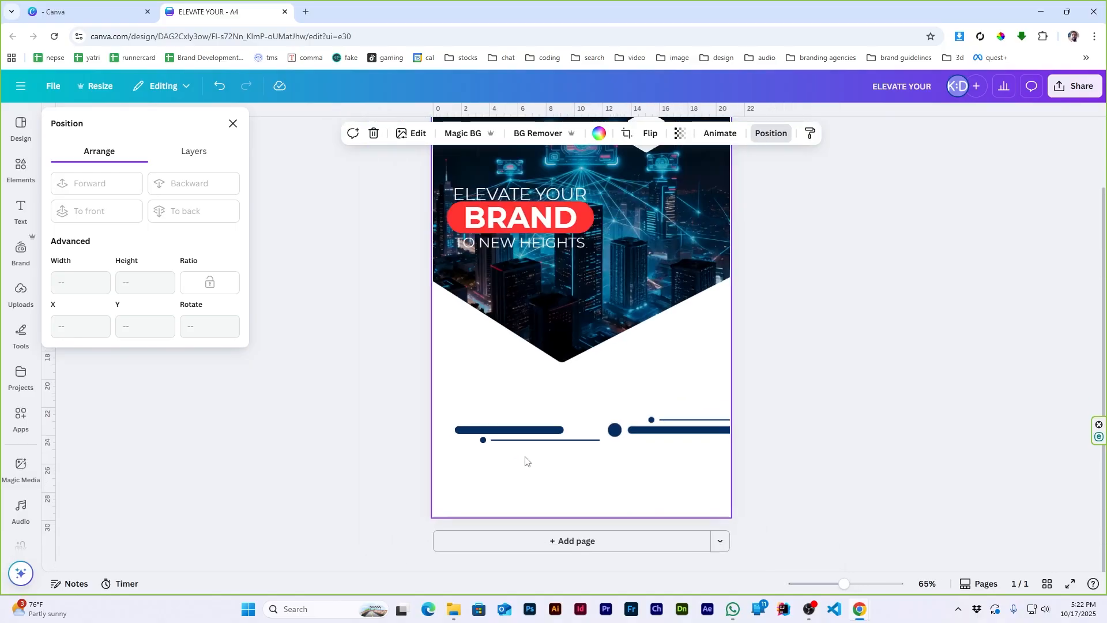
click(485, 433)
click(334, 133)
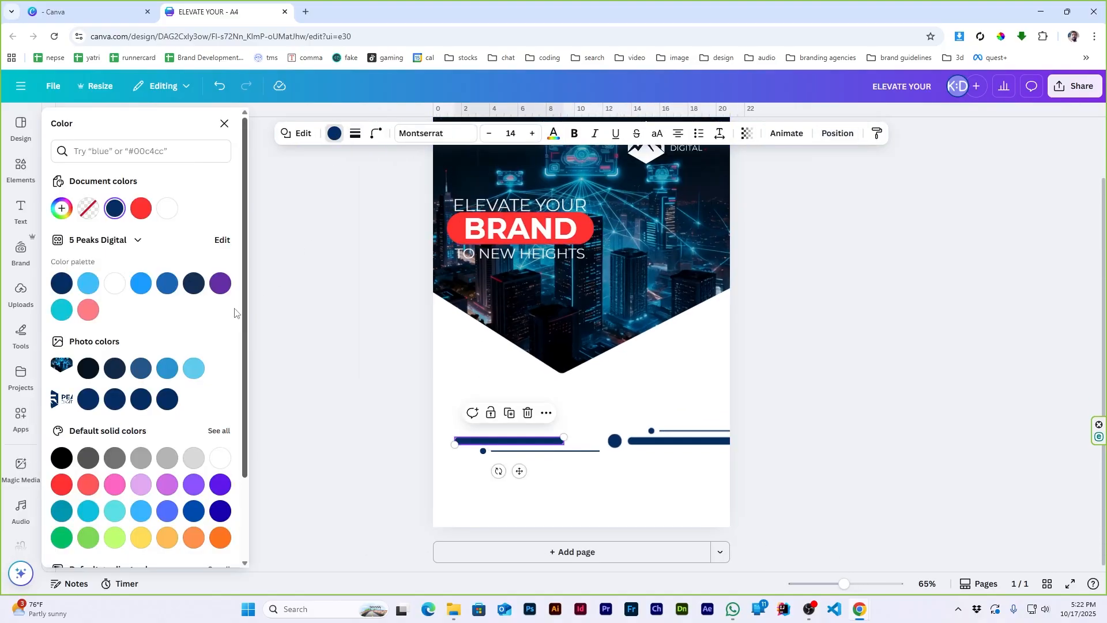
click(89, 283)
drag(593, 422, 754, 479)
drag(504, 467, 471, 450)
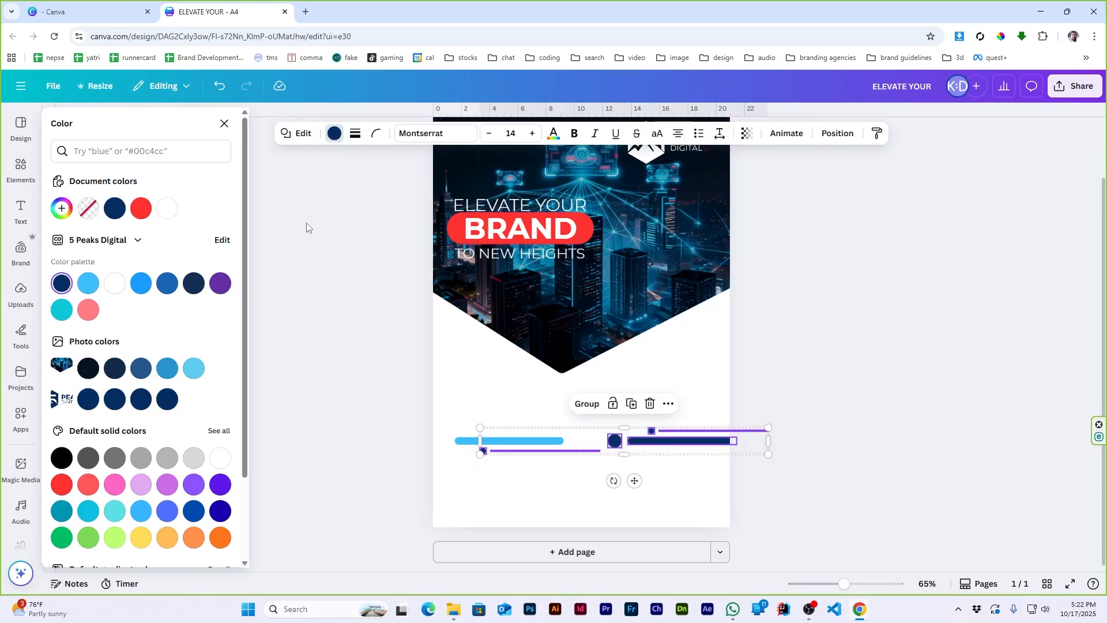
click(139, 209)
click(535, 529)
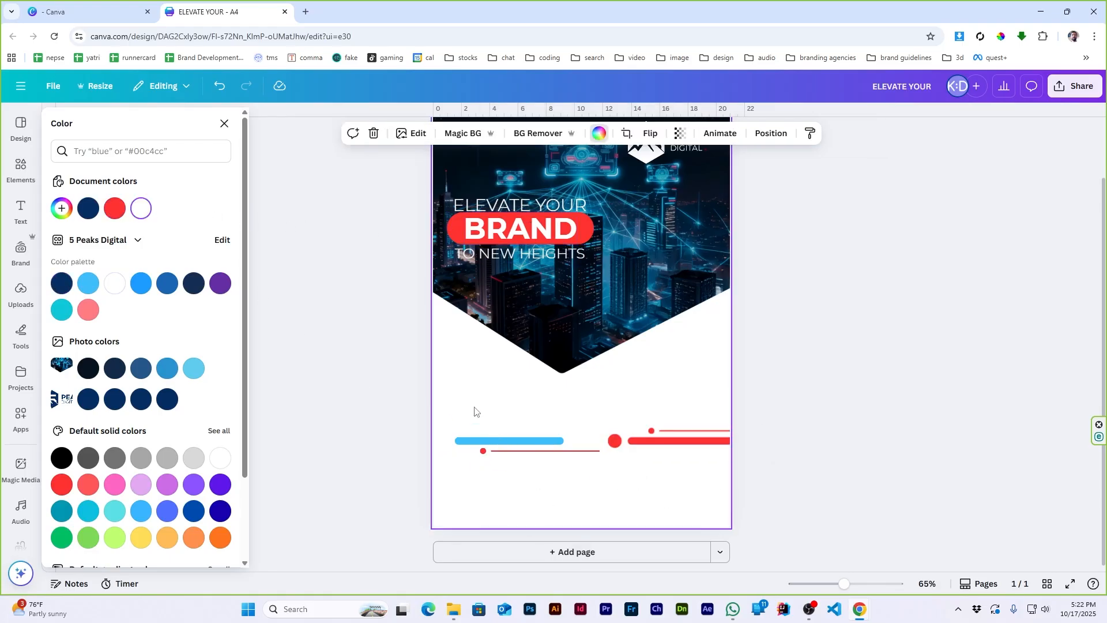
- Group all the bars, lines and circles, rotate the group to match the city image's lower-right slope and place it along that edge
drag(475, 412, 771, 518)
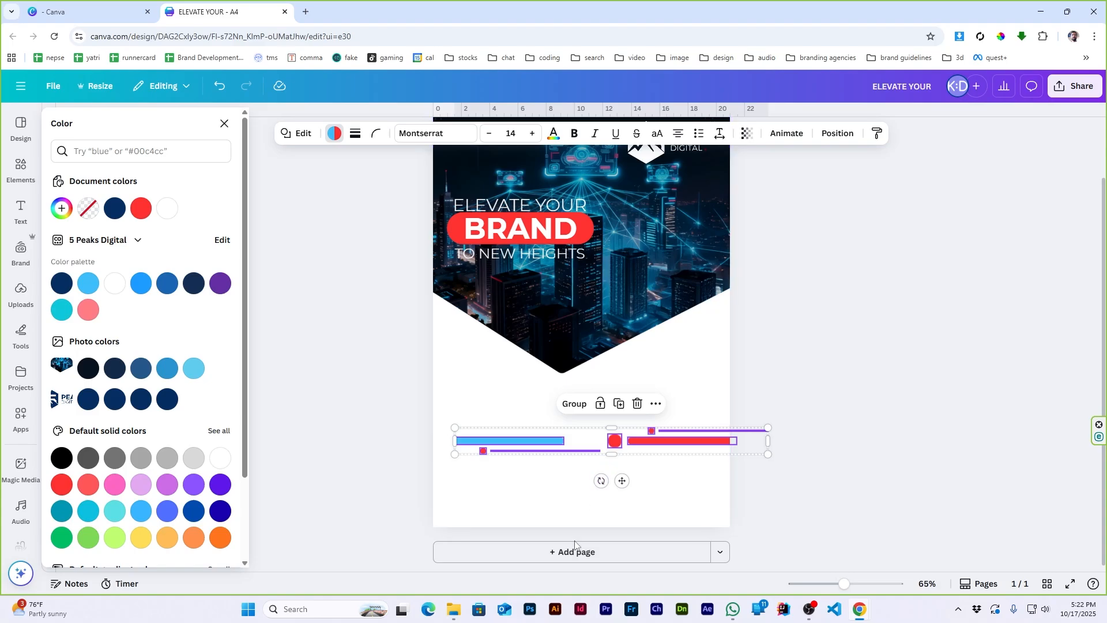
key(ctrl+g)
drag(600, 481, 632, 514)
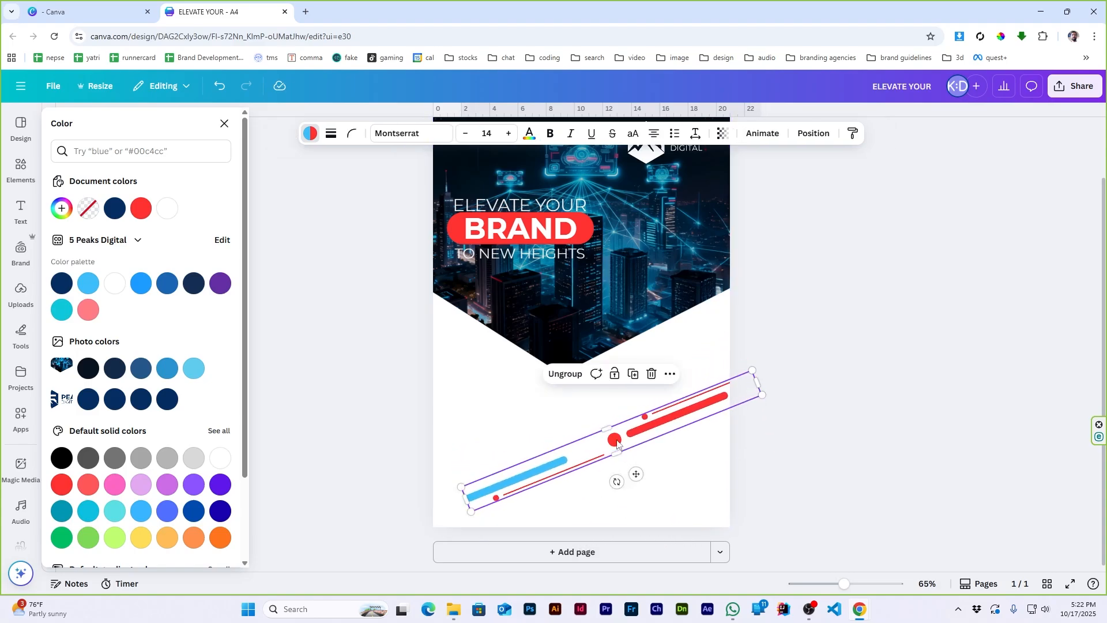
drag(637, 474, 665, 423)
drag(679, 362, 706, 444)
scroll(677, 331, up, 5)
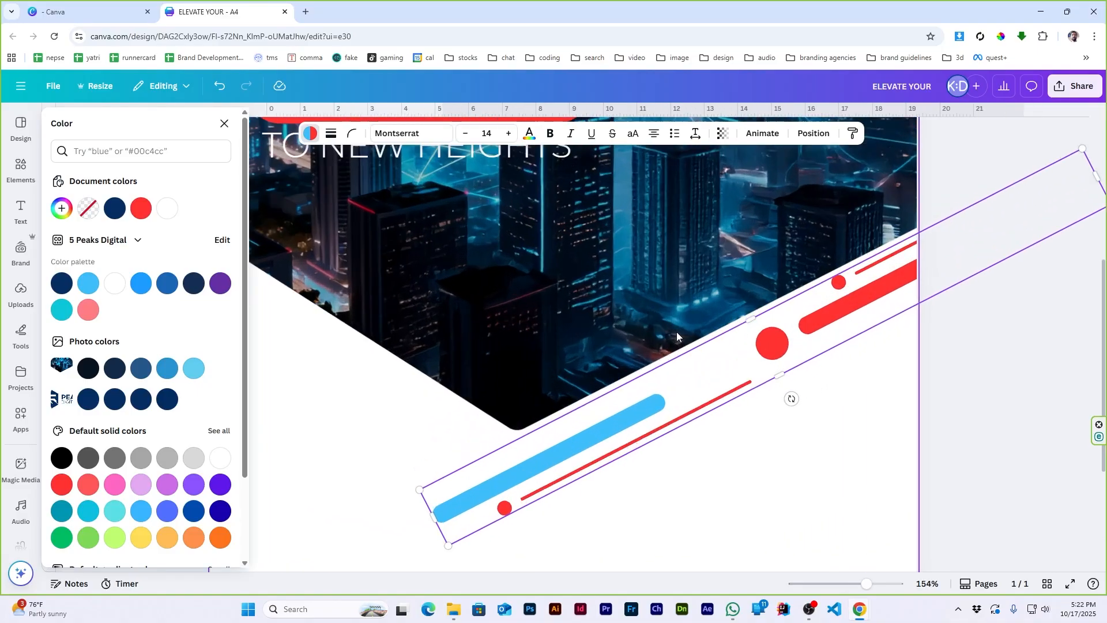
scroll(699, 470, down, 3)
click(698, 475)
scroll(695, 496, down, 2)
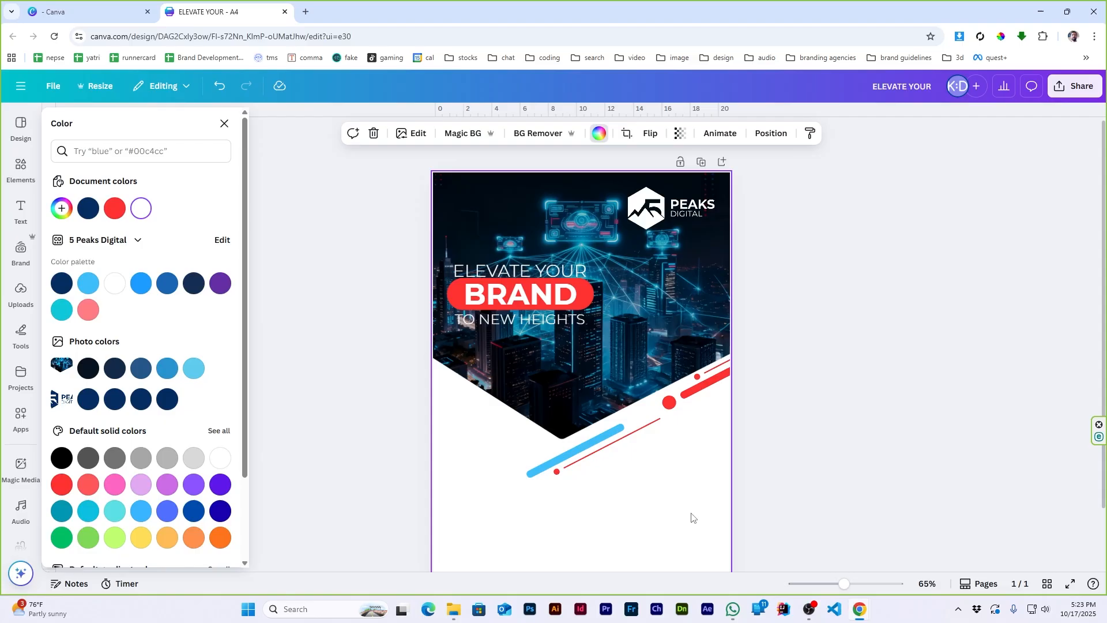
scroll(630, 484, down, 1)
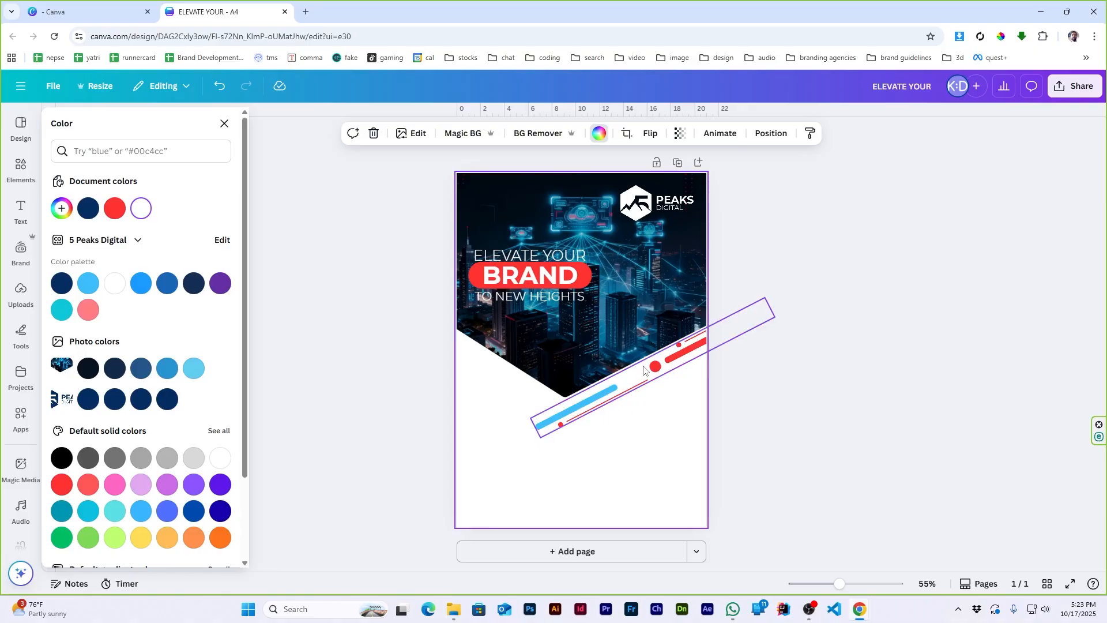
- Search the elements for "20% off", add the red 20% OFF graphic, and scale it down over the right side of the city image
scroll(614, 306, up, 3)
click(26, 168)
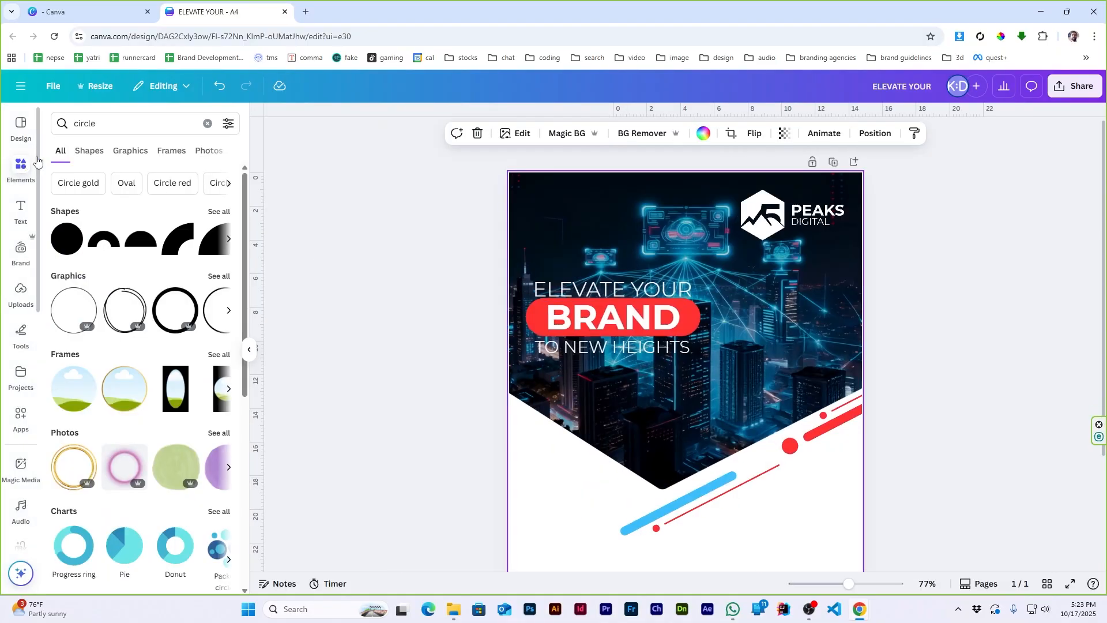
double_click(156, 124)
text(20)
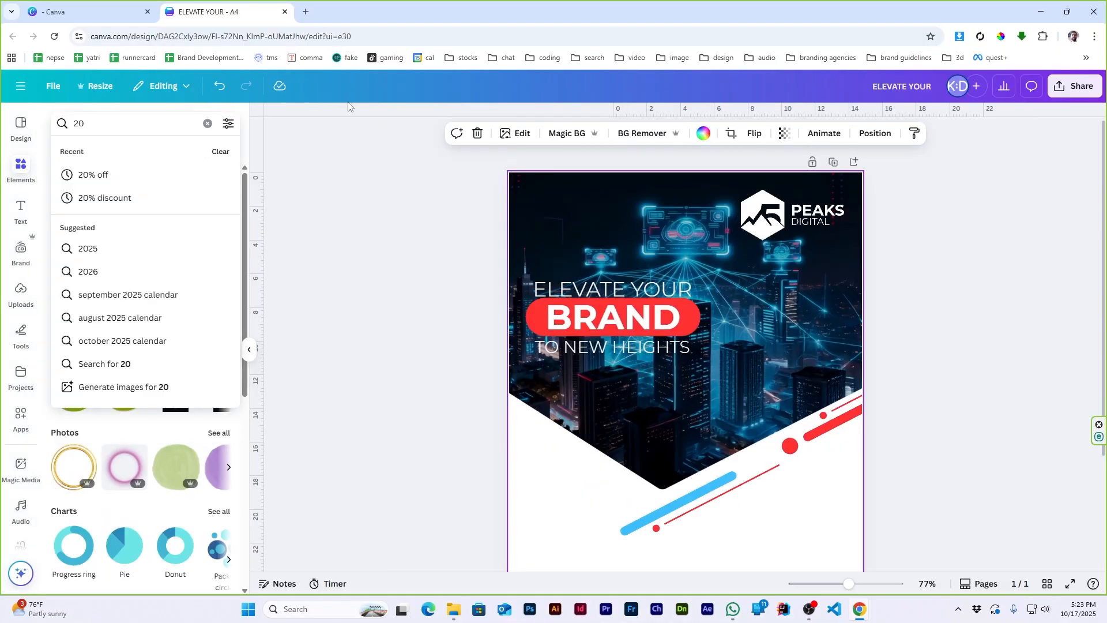
text(% off)
key(Return)
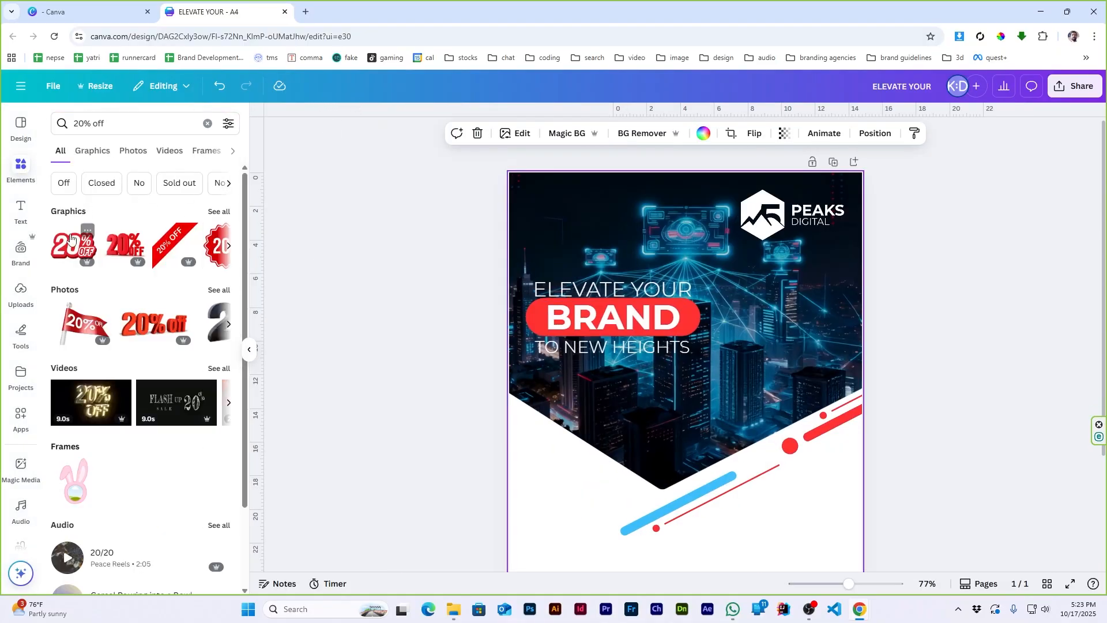
click(70, 238)
drag(669, 421, 793, 359)
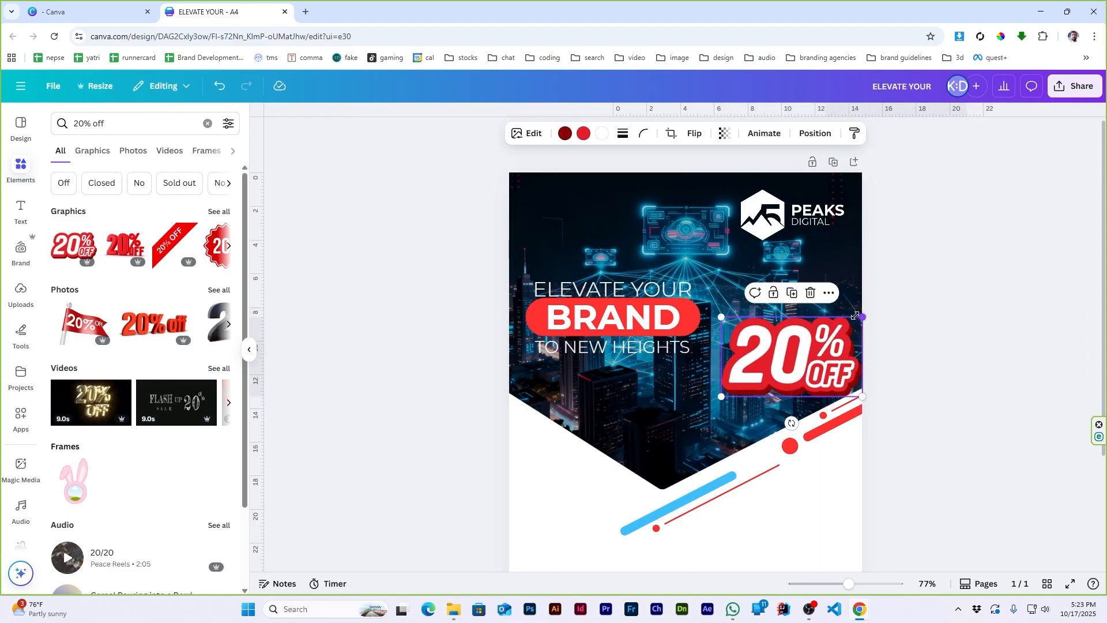
drag(860, 317, 805, 348)
click(929, 404)
- Add a brand-title text box over the lower part of the city image reading "Your First Project" on two lines
scroll(731, 440, down, 2)
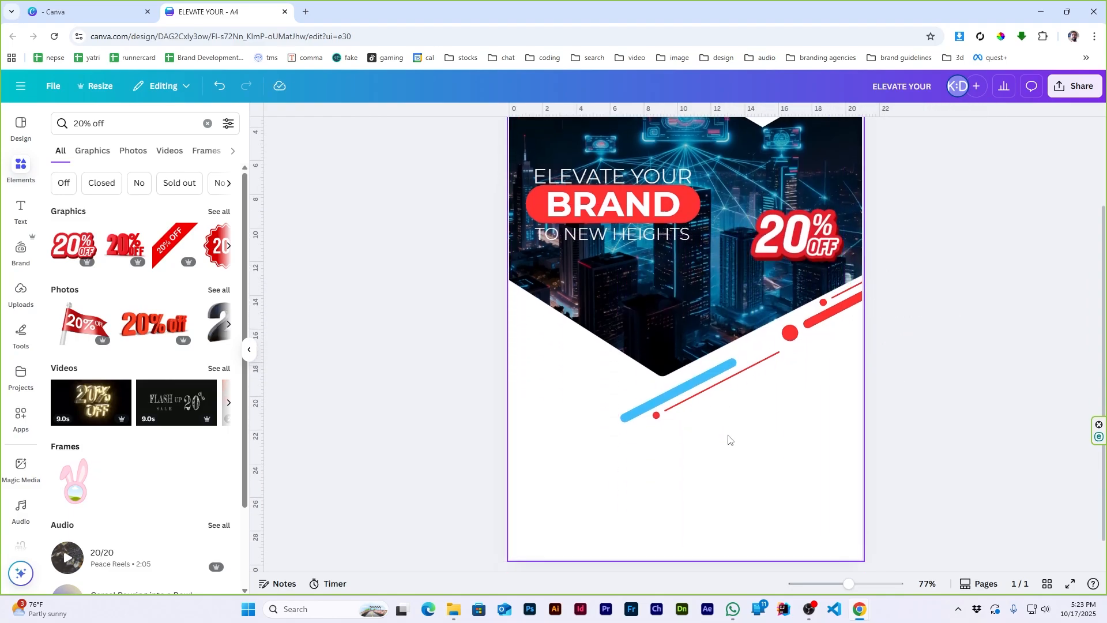
scroll(731, 440, up, 1)
click(17, 251)
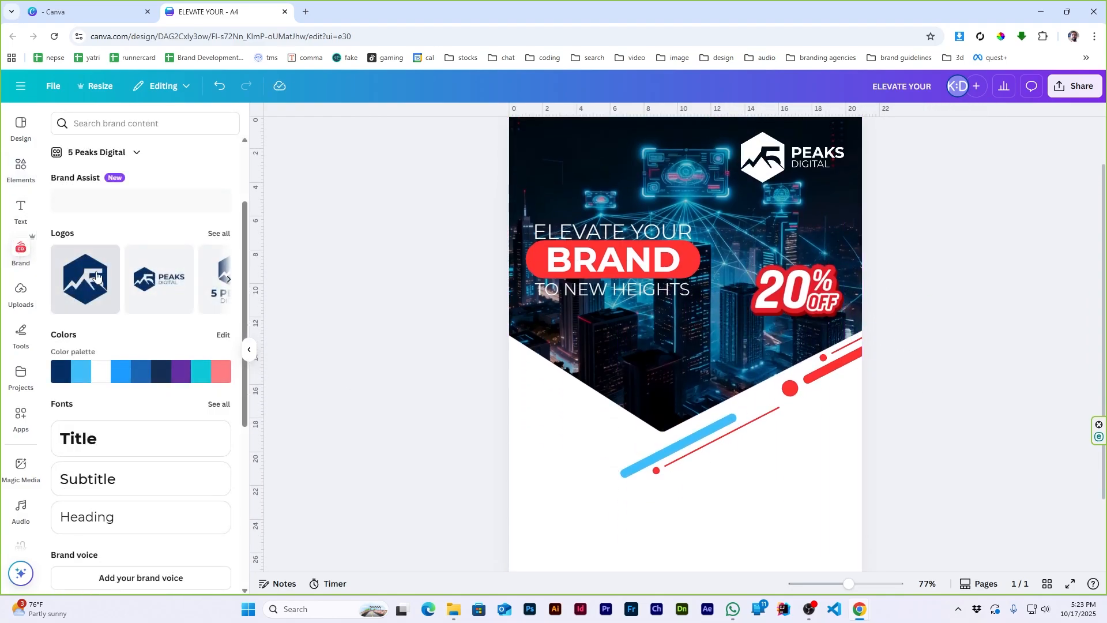
click(21, 210)
click(115, 252)
click(818, 430)
drag(692, 345, 679, 365)
double_click(679, 364)
text(Your)
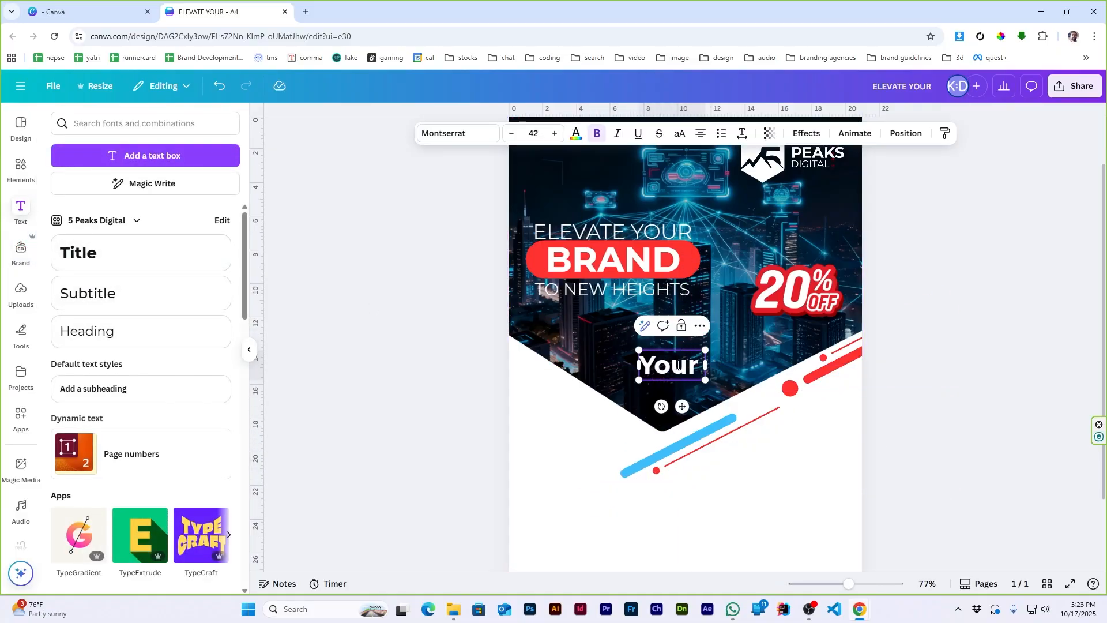
text( First)
key(Return)
text(Project)
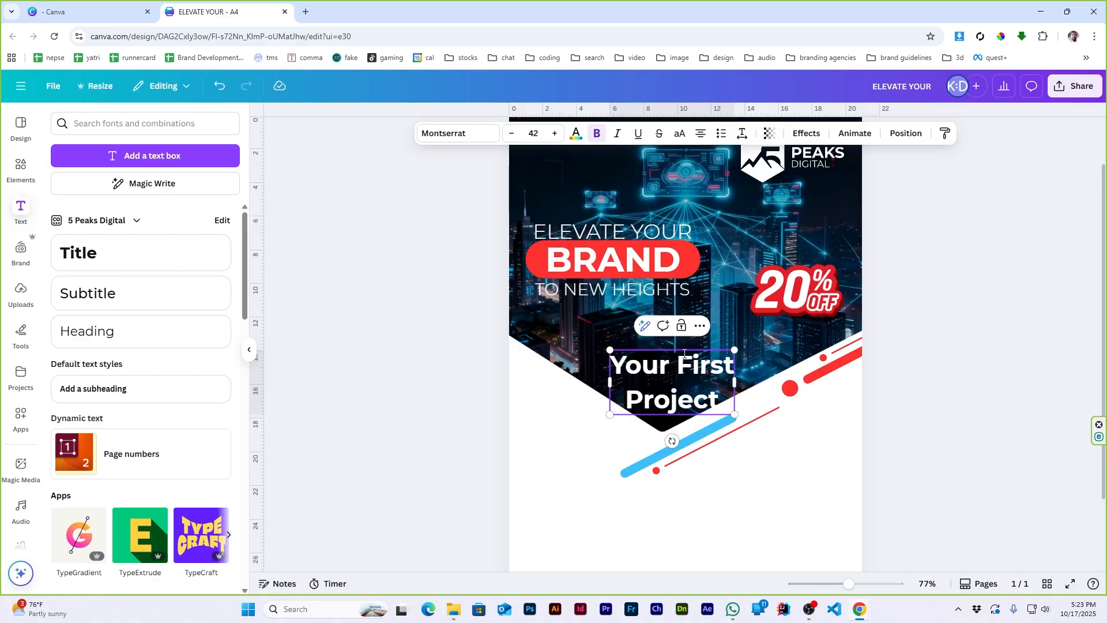
- Right-align the "Your First Project" text and set its line spacing to 0.97
key(ctrl+a)
click(704, 135)
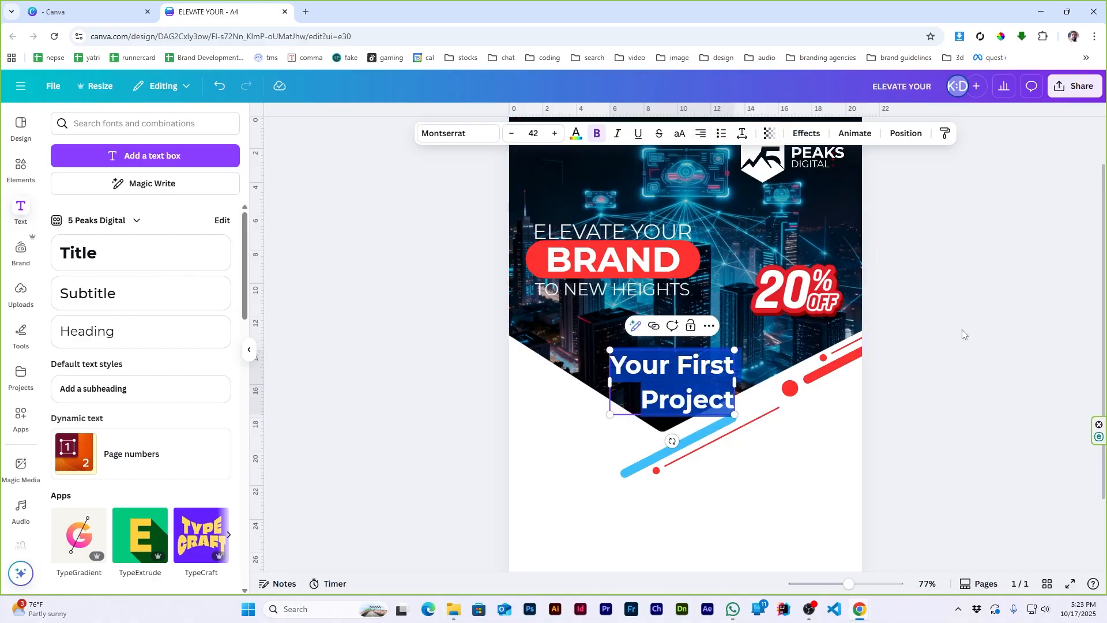
key(Escape)
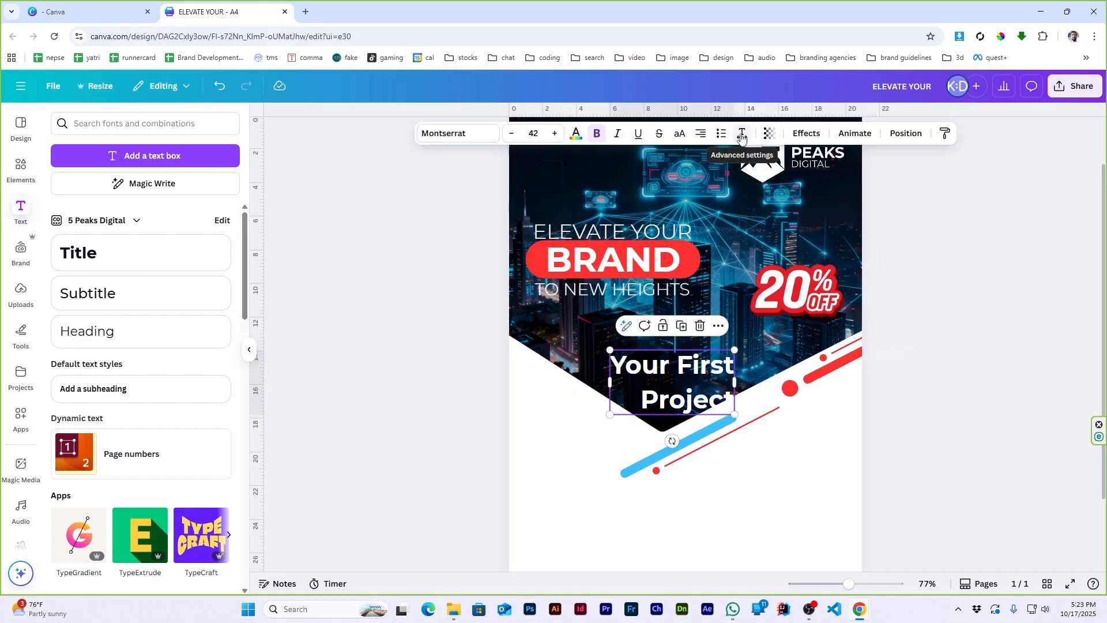
click(741, 137)
drag(733, 221, 703, 221)
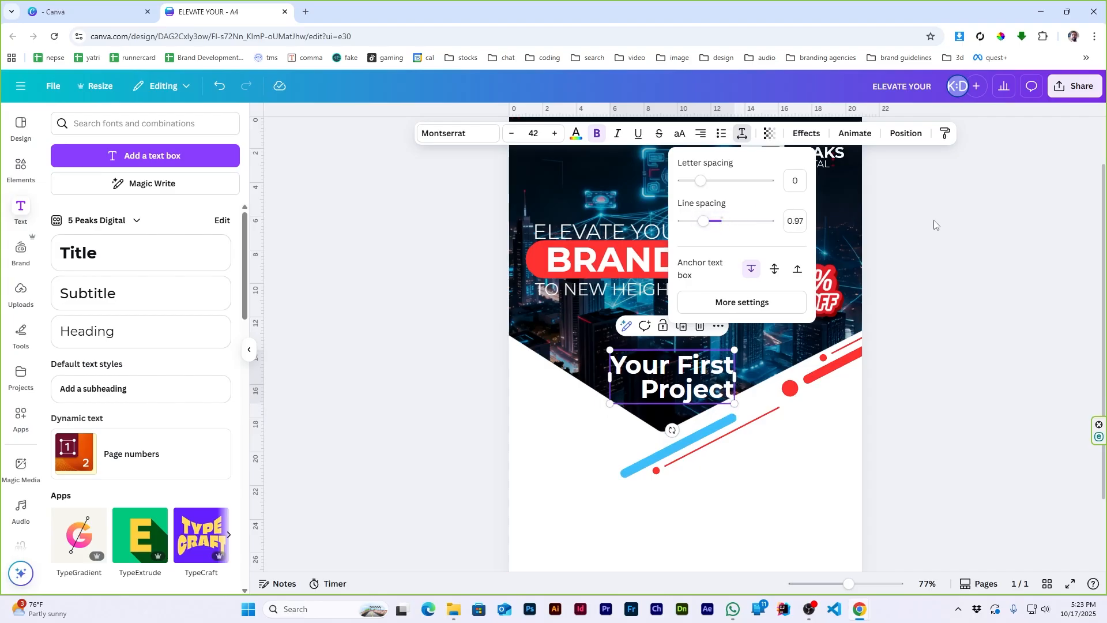
- Scale the "Your First Project" text down to about size 19.5 and place it directly below the 20% OFF graphic
click(937, 225)
drag(734, 349, 837, 295)
click(927, 312)
scroll(497, 328, down, 3)
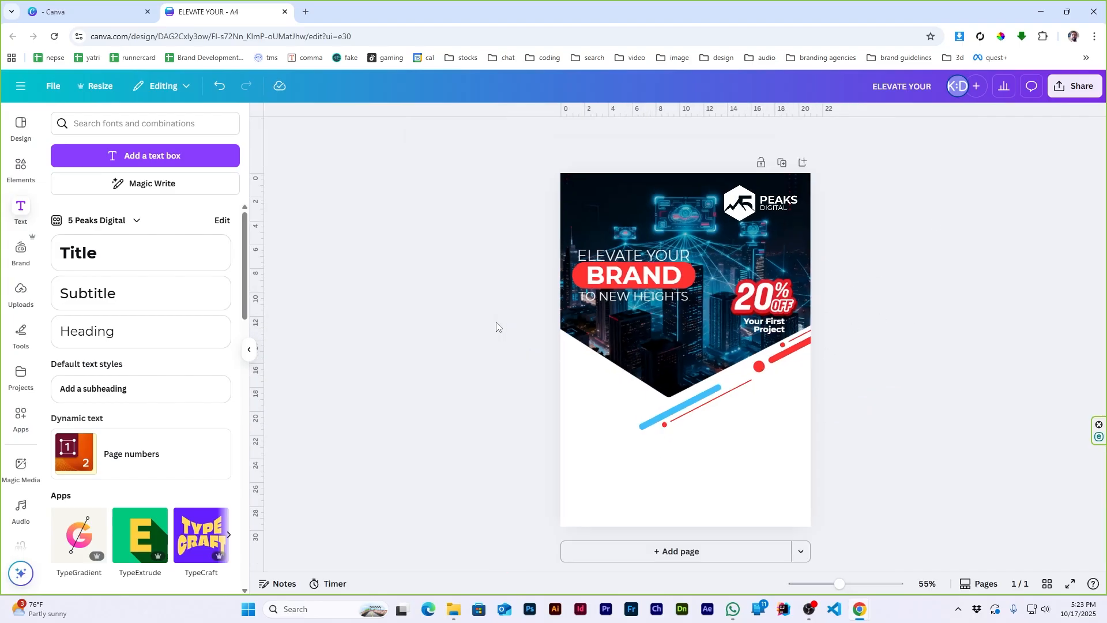
scroll(690, 349, up, 3)
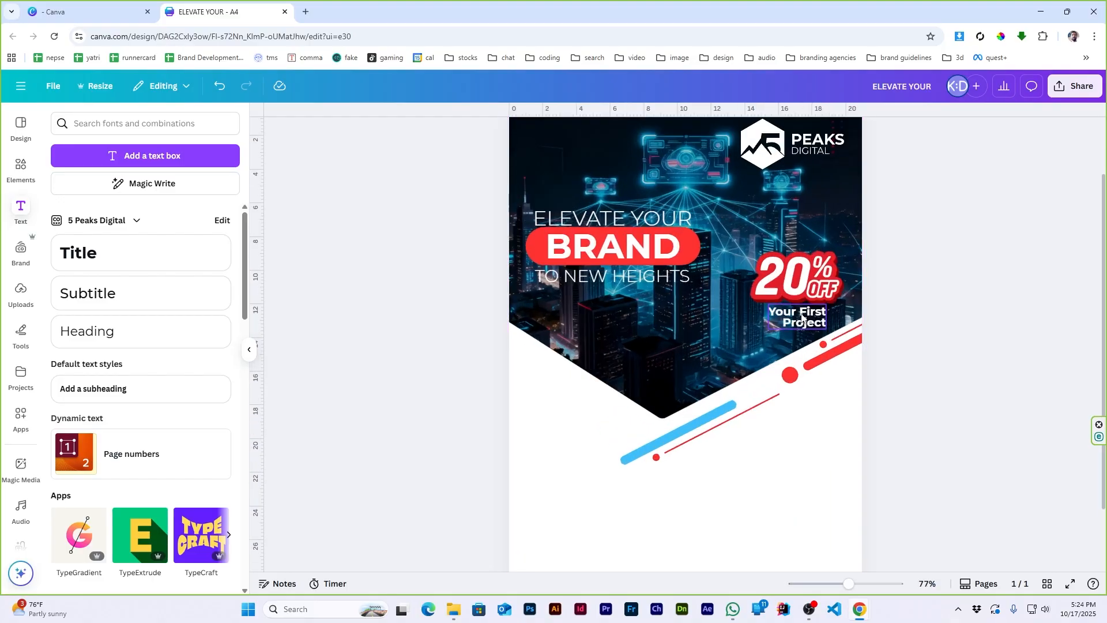
- Copy the "Your First Project" text to the white area below the header, color it black and replace it with "ABOUT US"
click(760, 484)
click(576, 134)
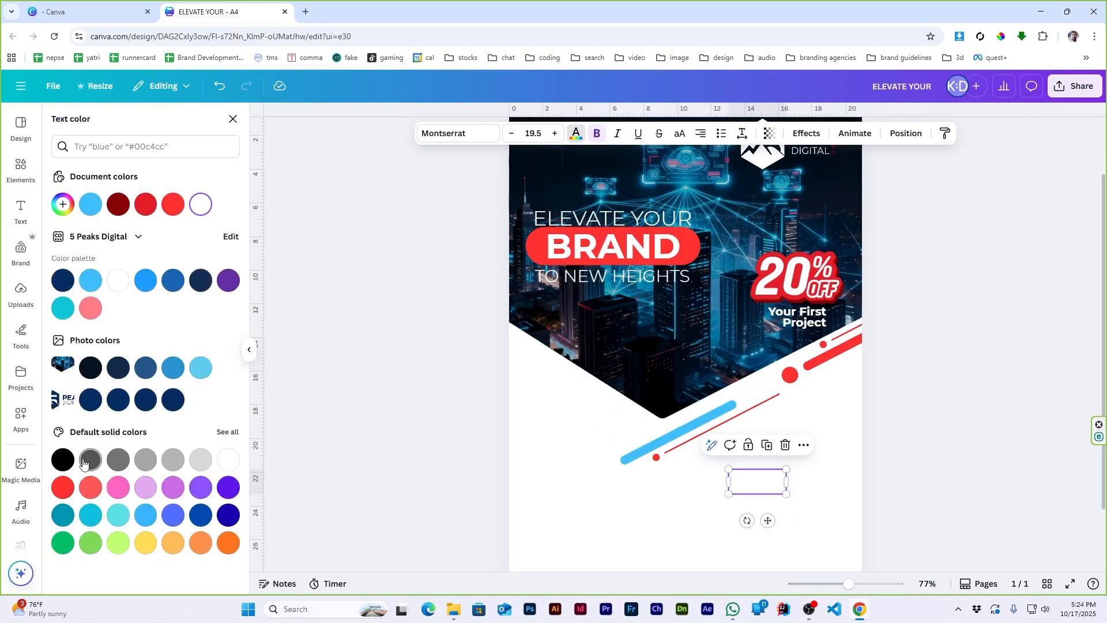
click(63, 459)
double_click(757, 486)
text(ABOUT US)
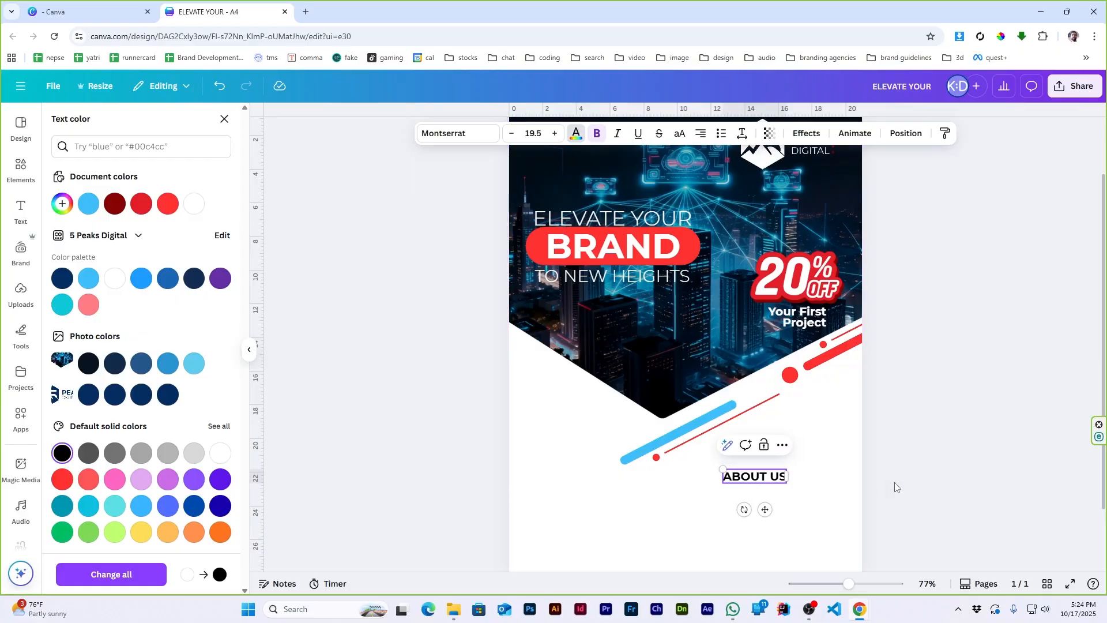
key(Escape)
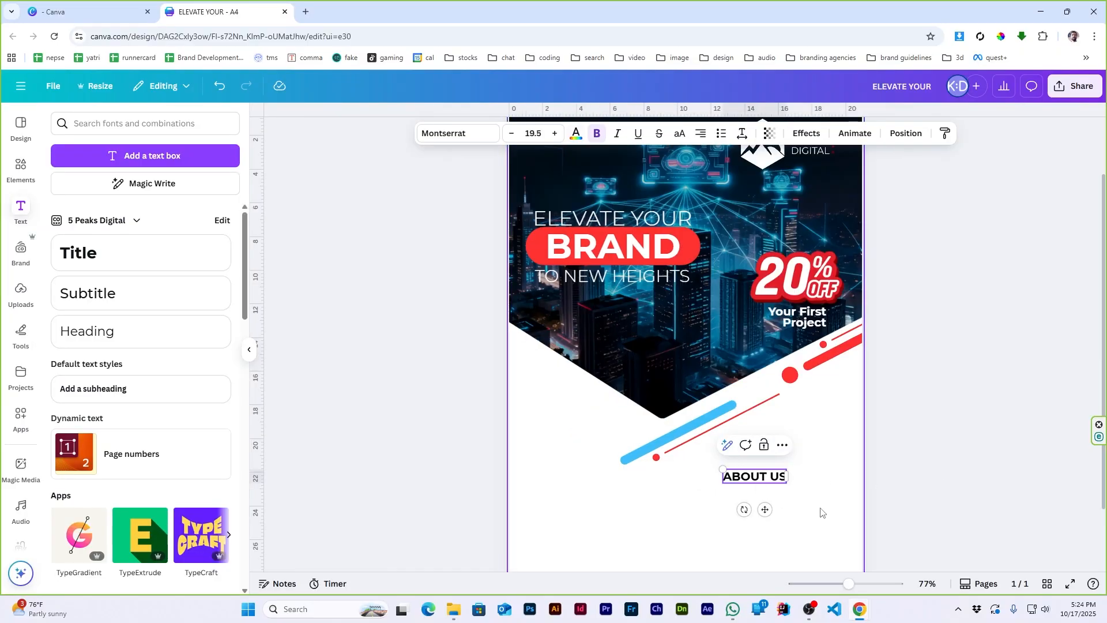
- Move the ABOUT US heading below the red circle and replace a copy's text with the agency description beginning "At 5 Peaks Digital, we're a full-service digital marketing agency"
drag(769, 477, 728, 472)
click(806, 424)
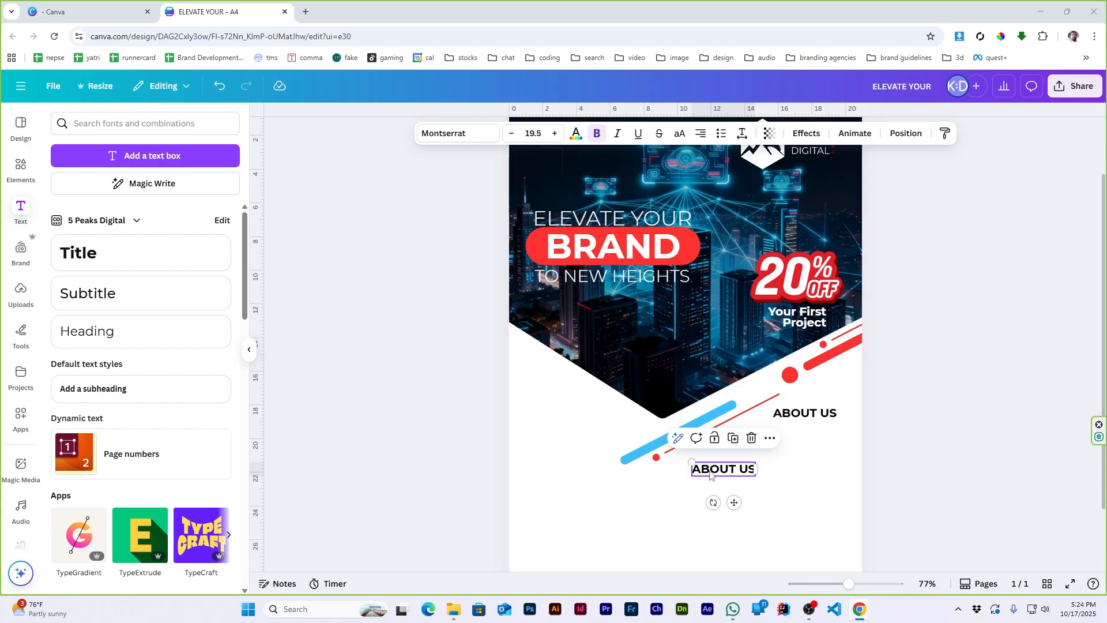
double_click(711, 474)
text(At 5 Peaks Digital, we’re a full-service digital marketing agency focused on helping business stand out and reach the right audience. Whether you’re launching a new brand or scaling your online presence, we craft marketing strategies that deliver real results.)
key(ctrl+a)
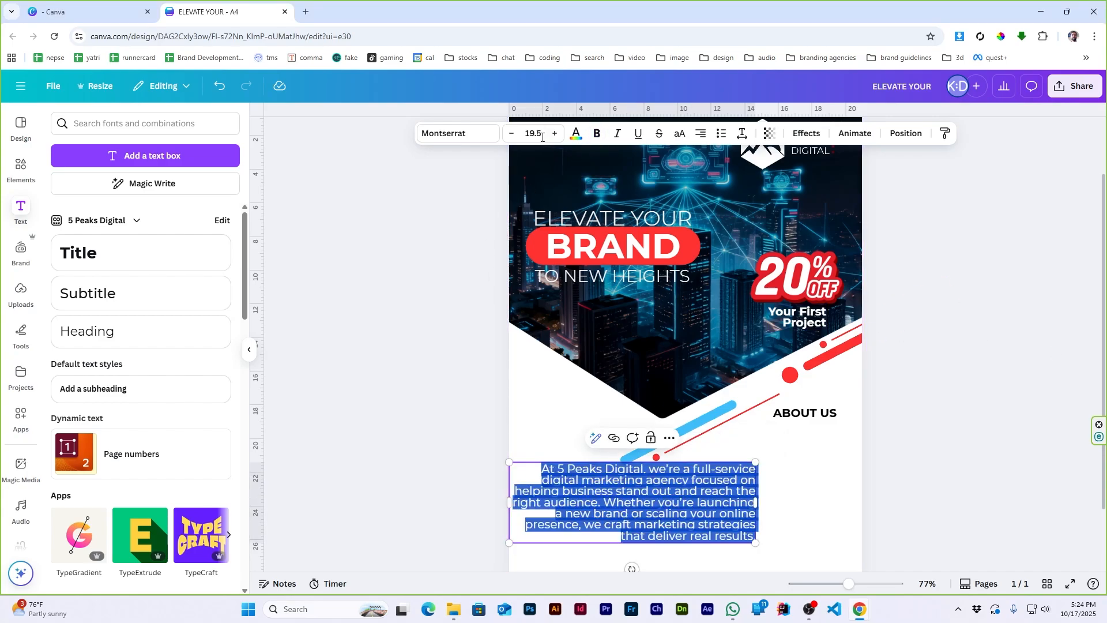
click(456, 133)
click(61, 252)
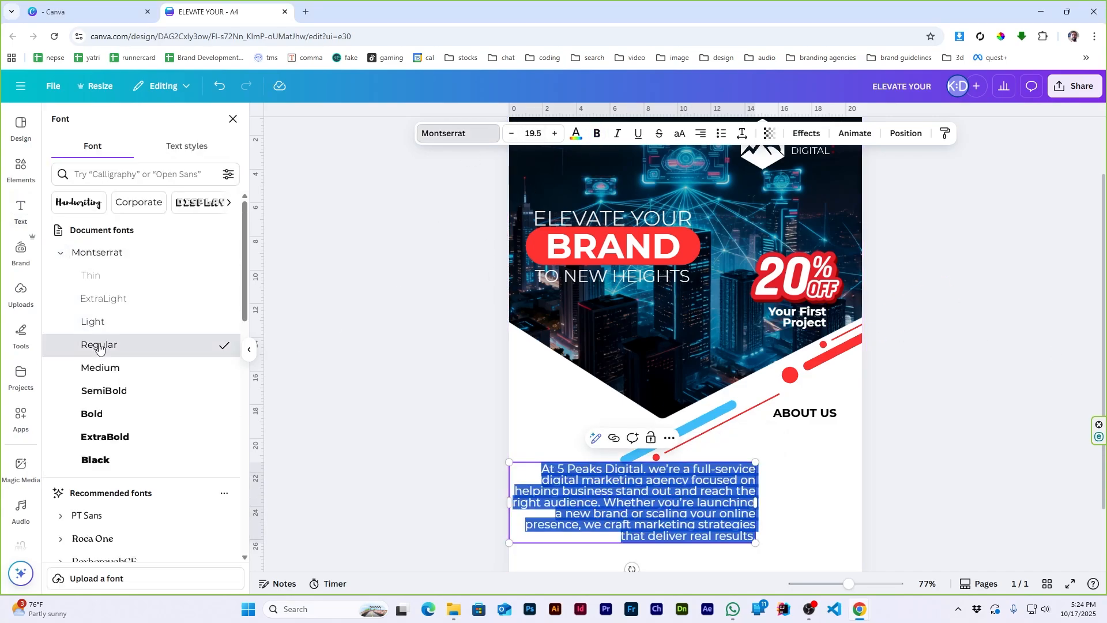
click(809, 469)
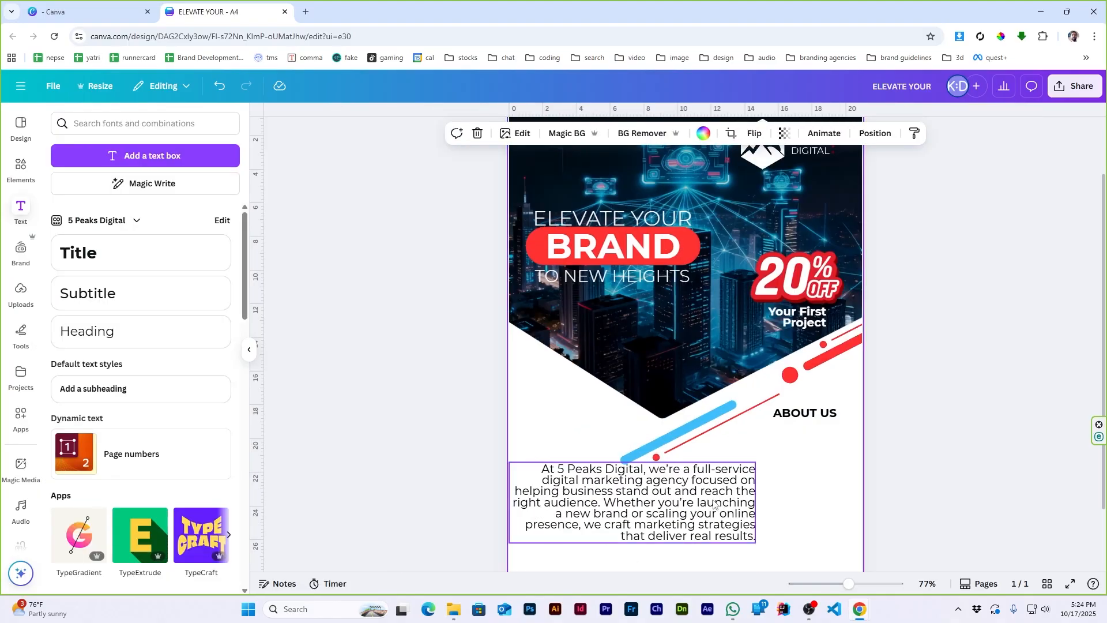
- Scale the description paragraph down to about size 9.5 and place it under ABOUT US, aligned to the heading's right edge
click(752, 466)
drag(755, 462, 801, 451)
click(973, 425)
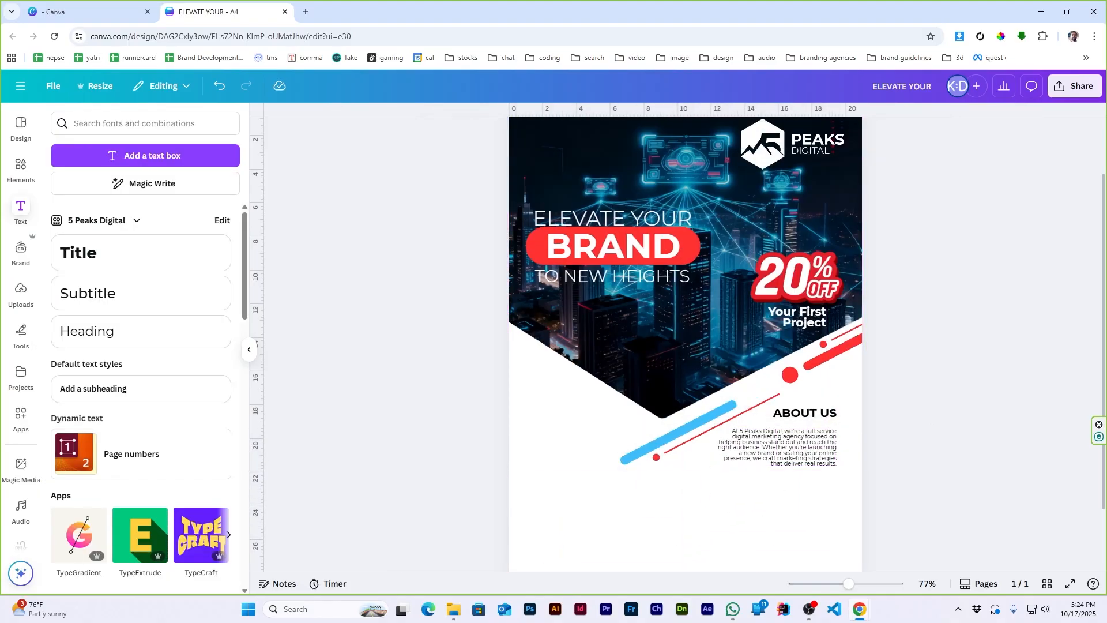
- Set the ABOUT US heading to font size 16 and the description paragraph to font size 9
scroll(810, 458, up, 5)
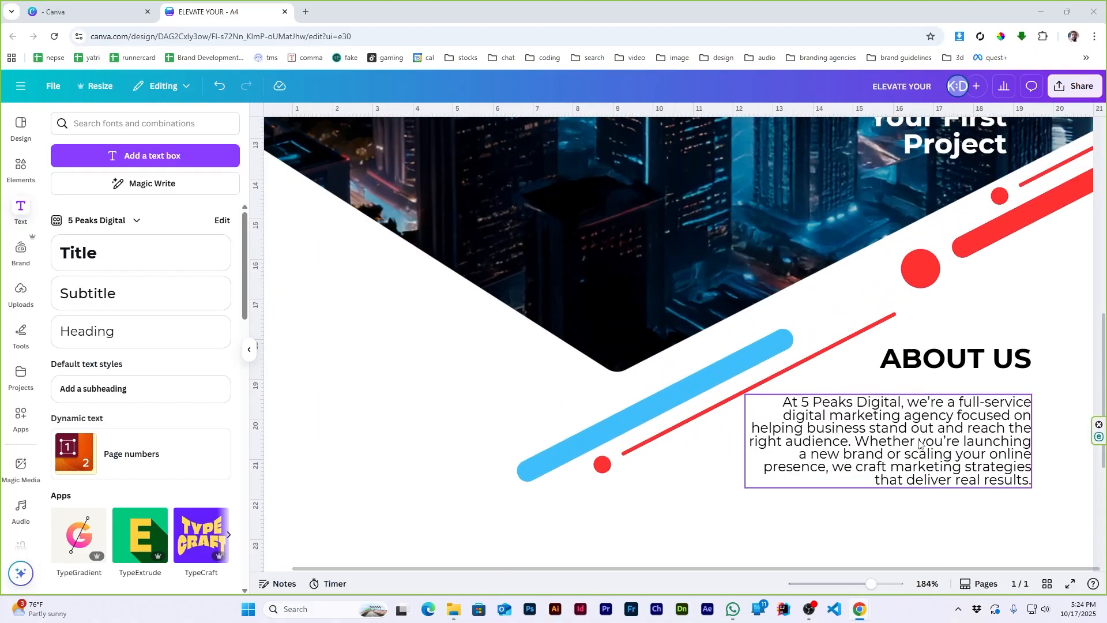
scroll(892, 449, down, 2)
scroll(892, 450, up, 1)
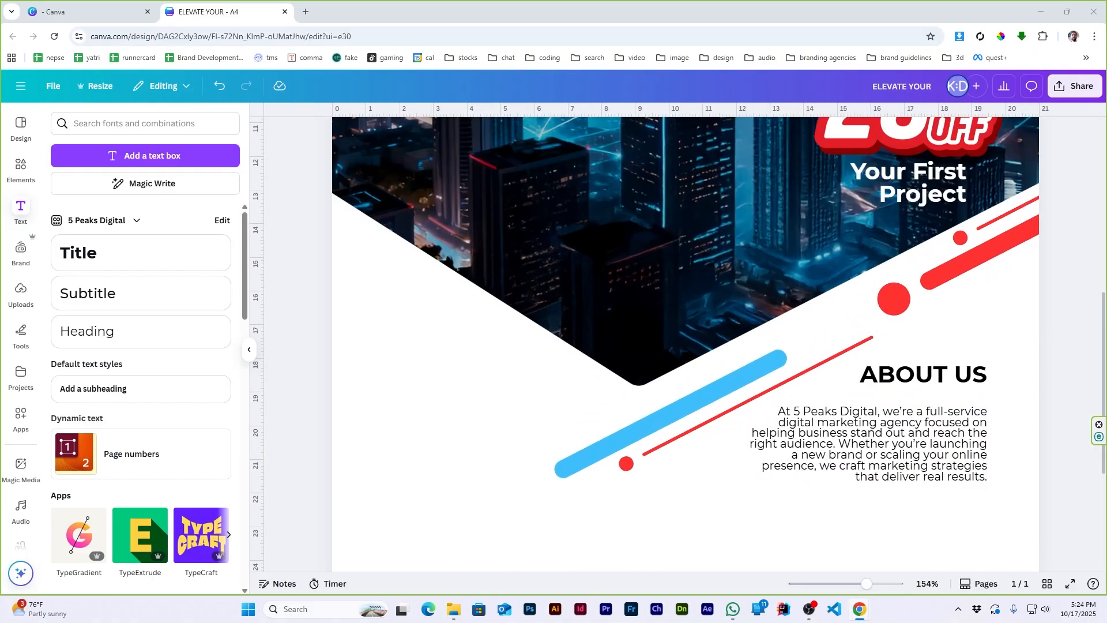
click(874, 378)
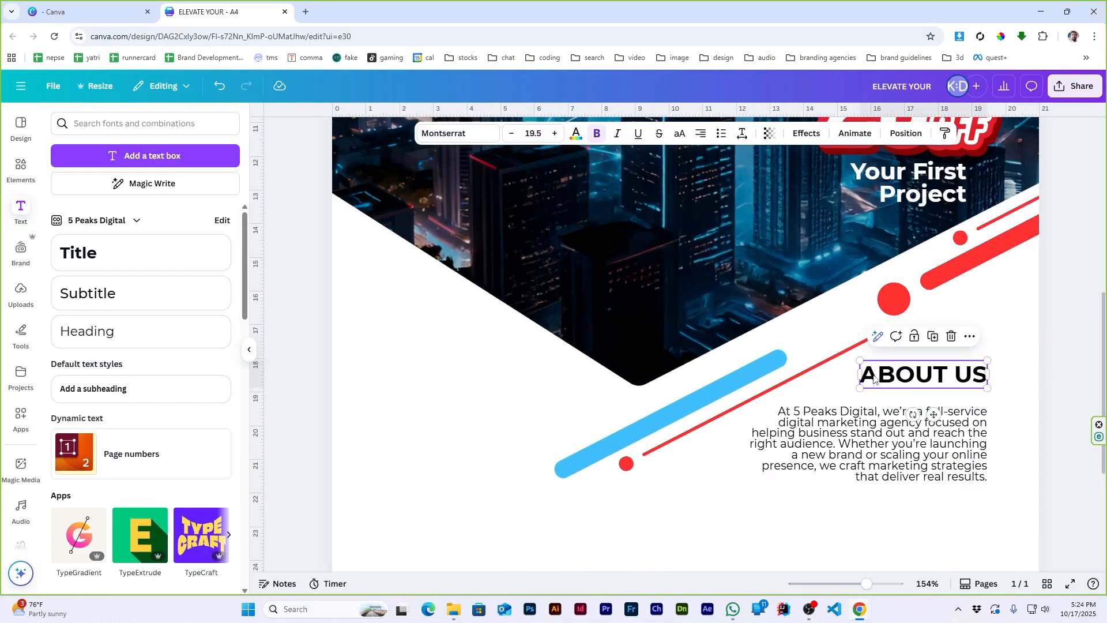
click(541, 134)
text(16)
key(Return)
click(863, 441)
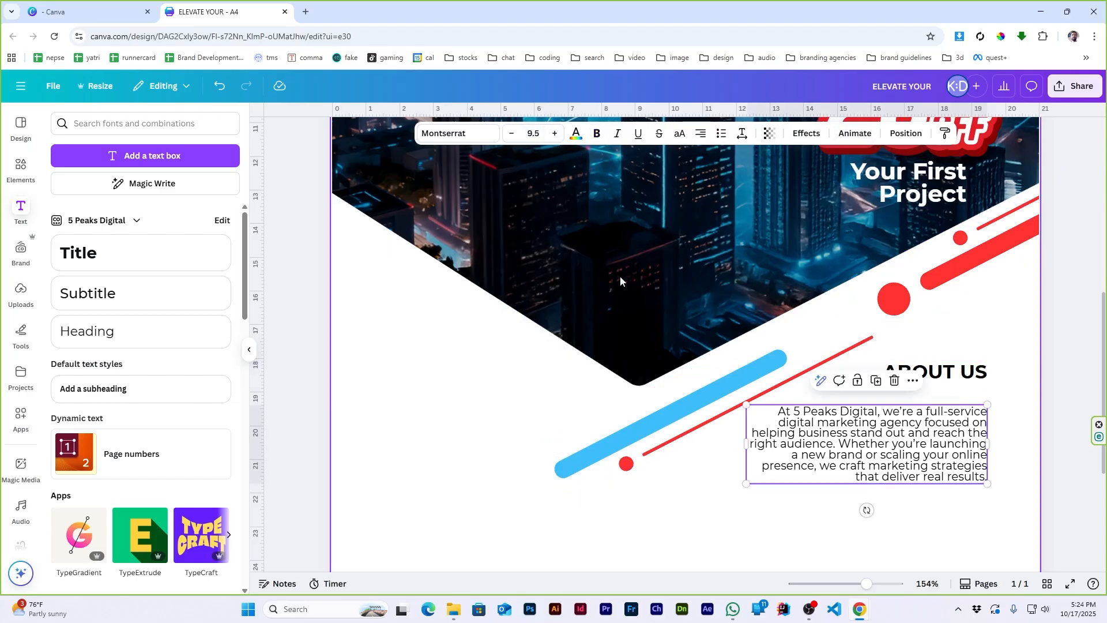
click(533, 133)
text(9)
key(Return)
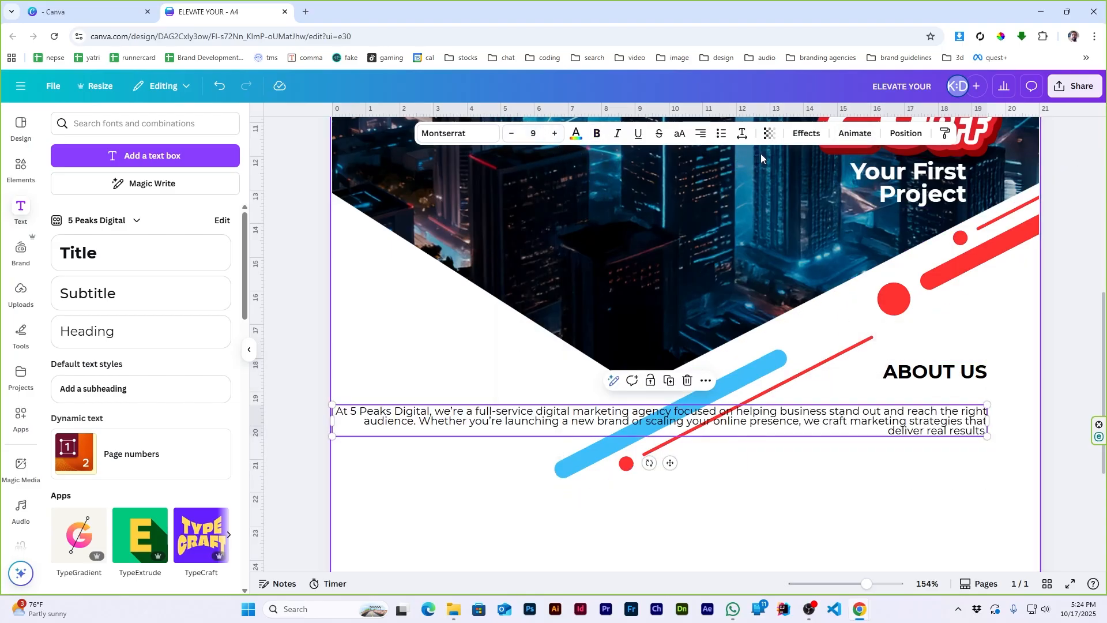
- Change the description paragraph to Montserrat Light and narrow its text box so it clears the slanted accent lines
click(447, 133)
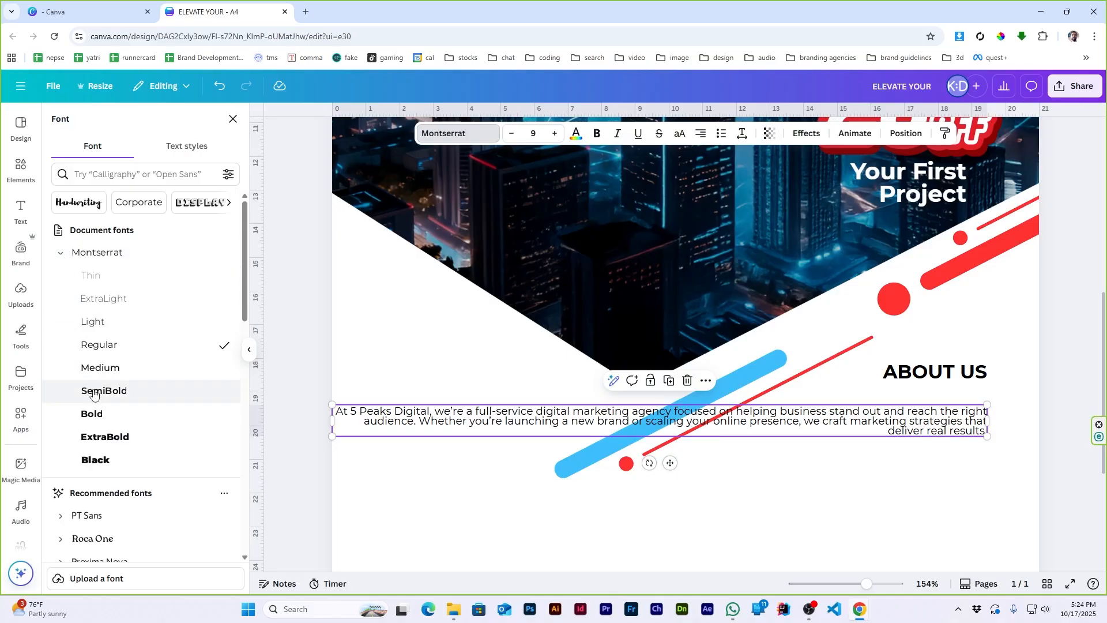
click(125, 332)
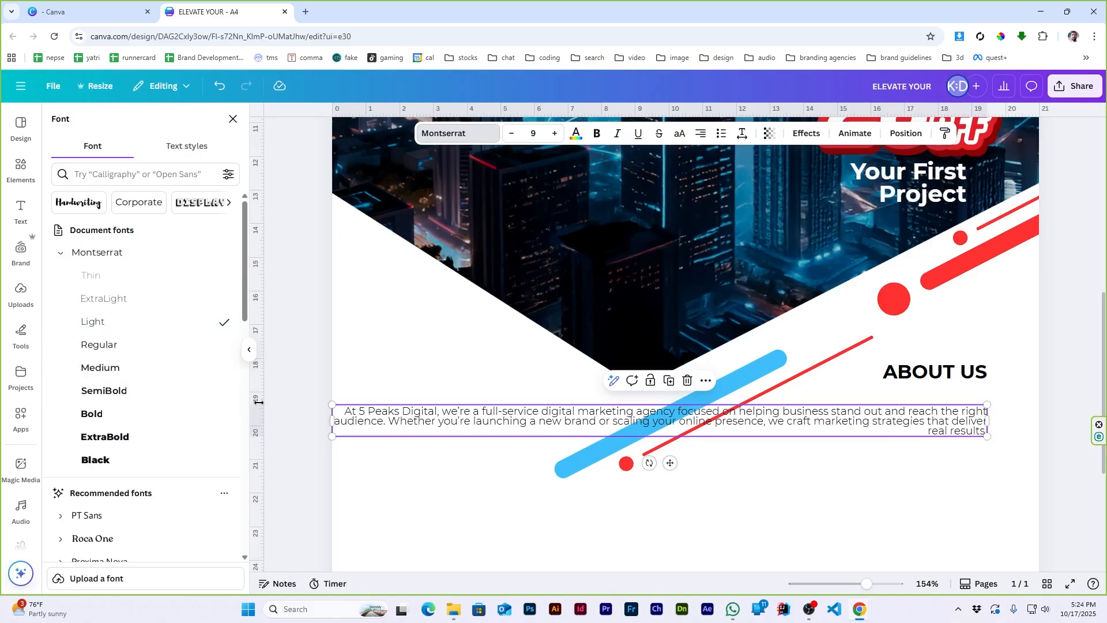
drag(332, 415, 790, 416)
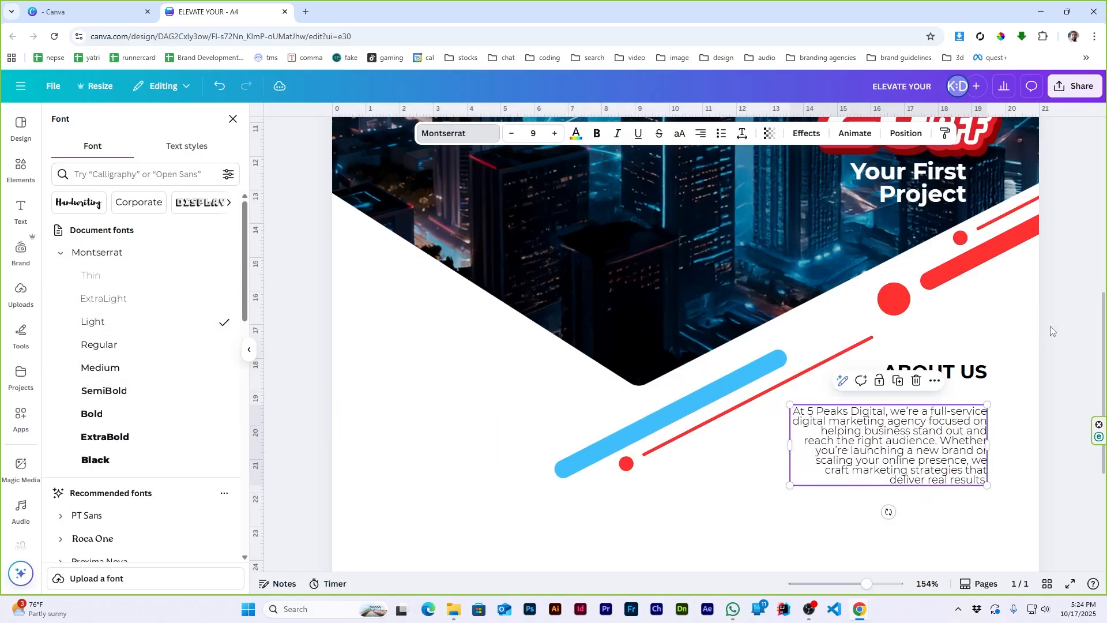
click(420, 317)
- Duplicate the ABOUT US heading below the blue and red accent lines and replace the copy's text with "OUR SERVICES"
scroll(364, 354, down, 5)
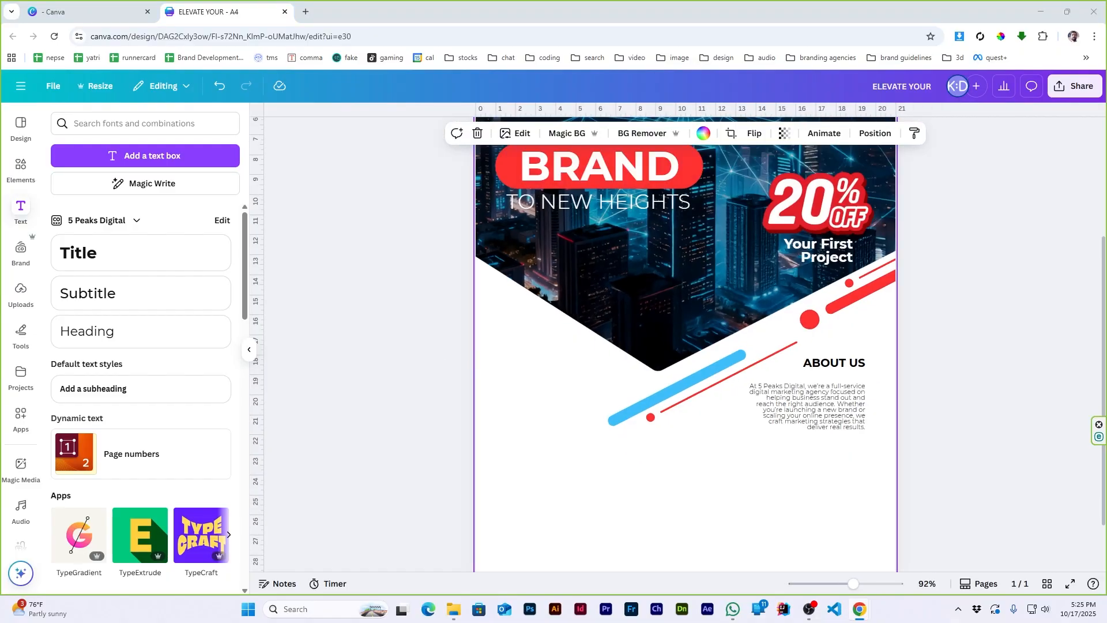
scroll(822, 416, down, 3)
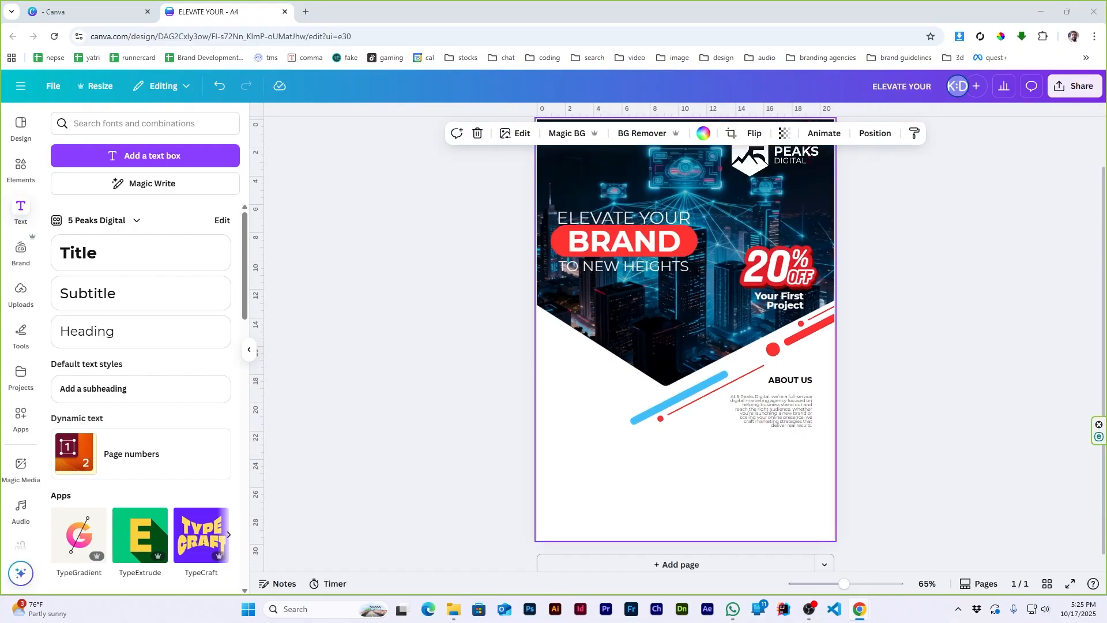
scroll(767, 383, up, 5)
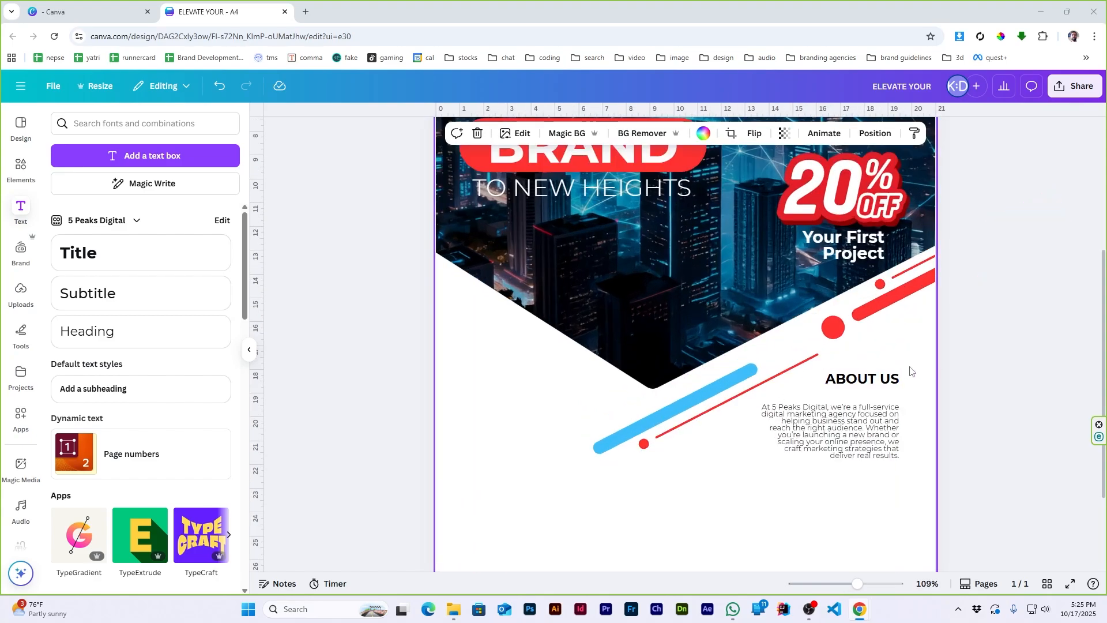
click(891, 379)
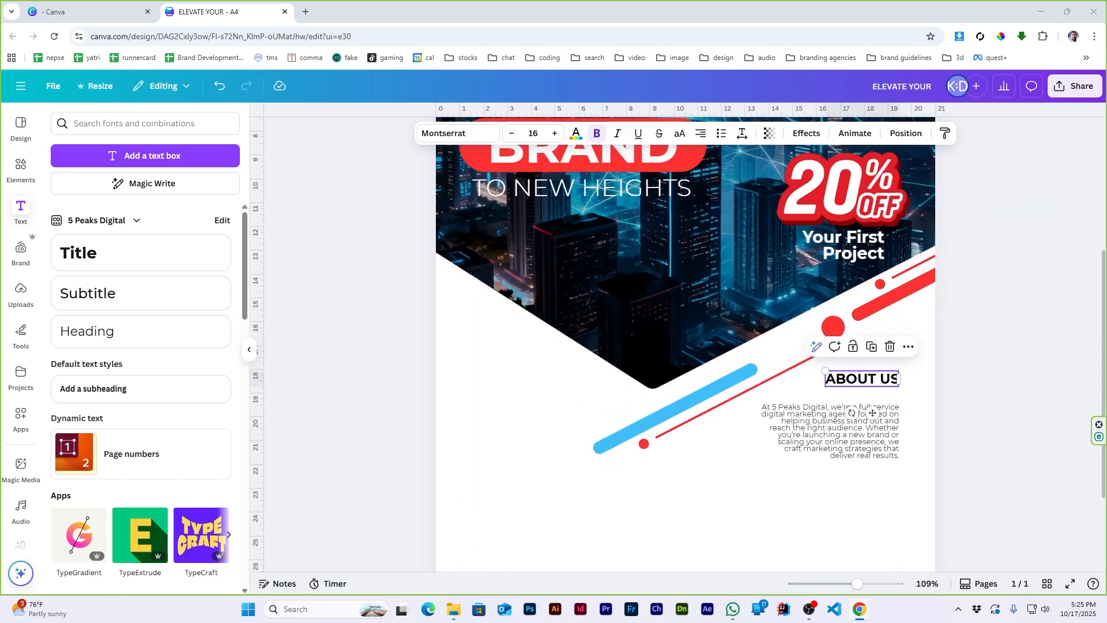
scroll(771, 482, down, 2)
click(731, 440)
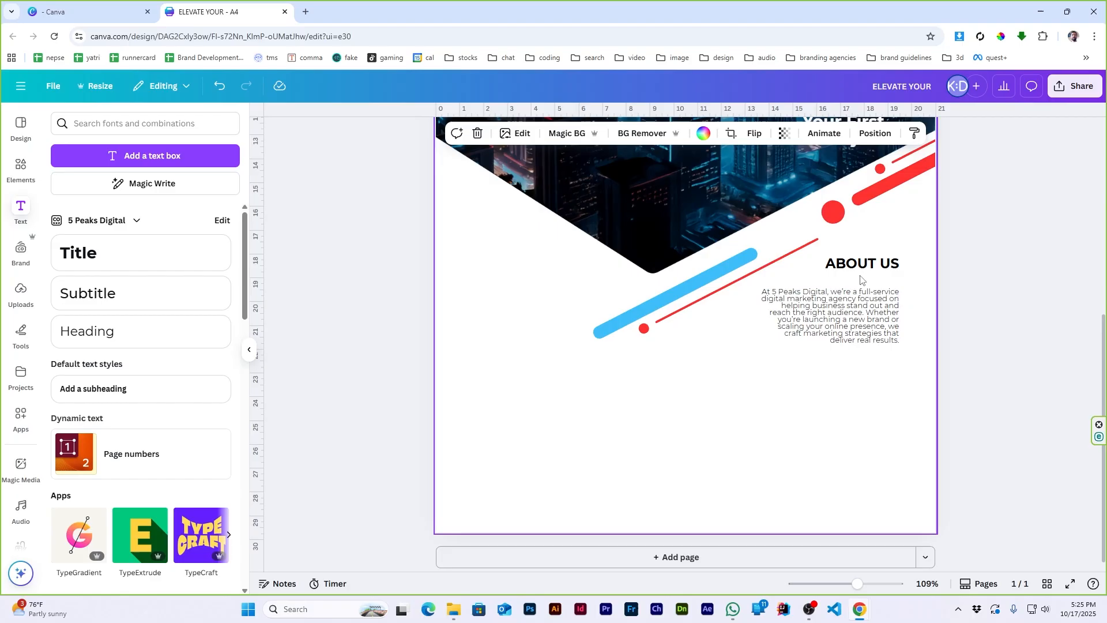
drag(863, 263, 692, 370)
click(680, 369)
right_click(679, 369)
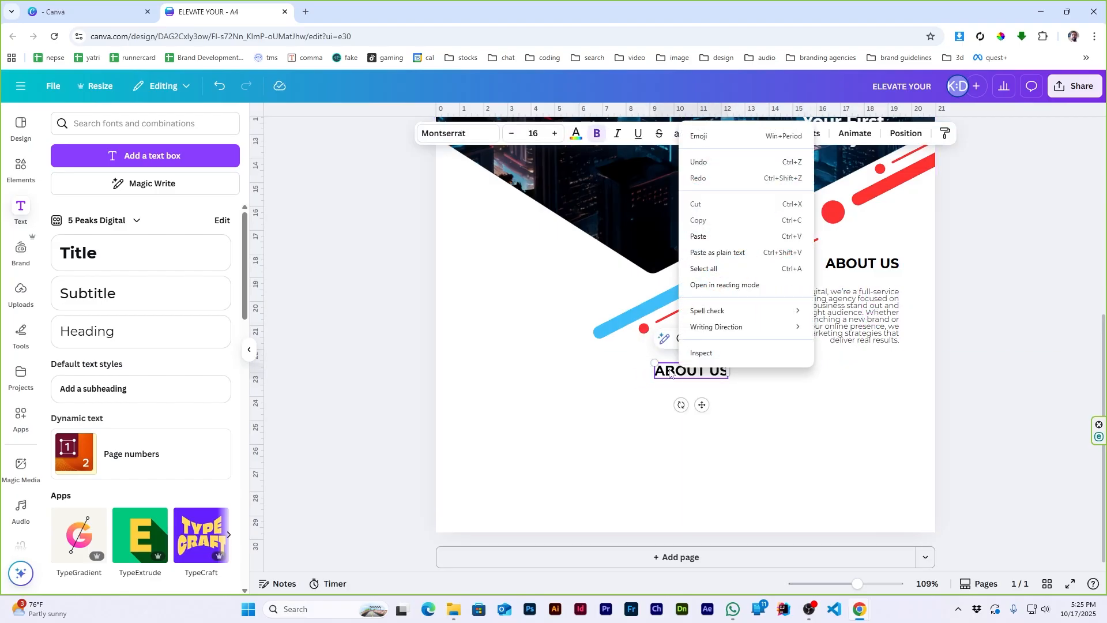
triple_click(671, 369)
text(OUR SERVICES)
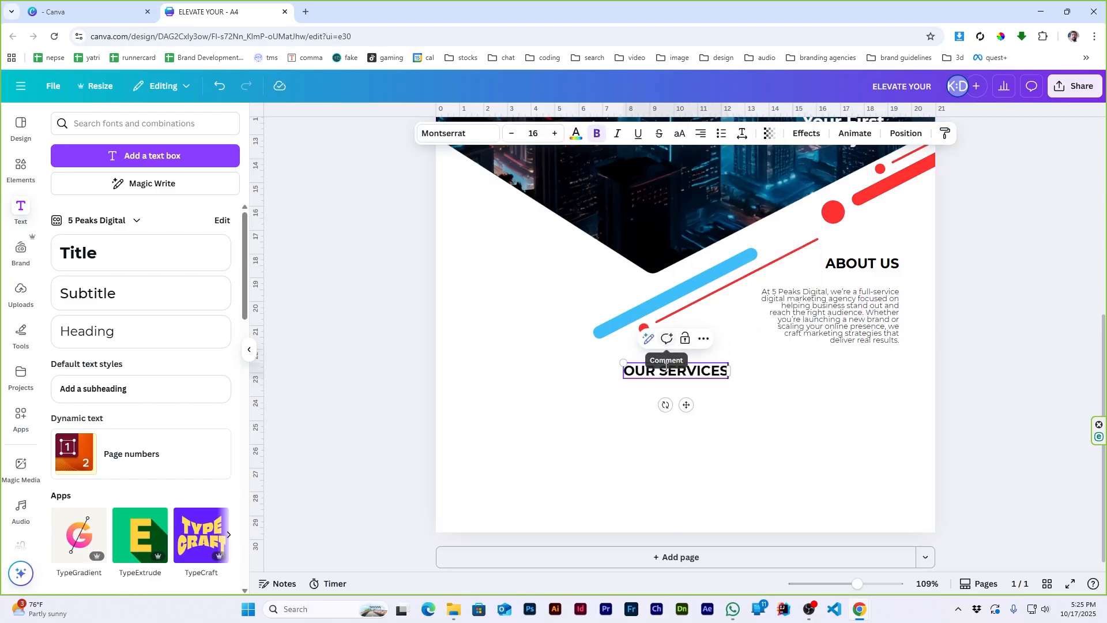
click(671, 443)
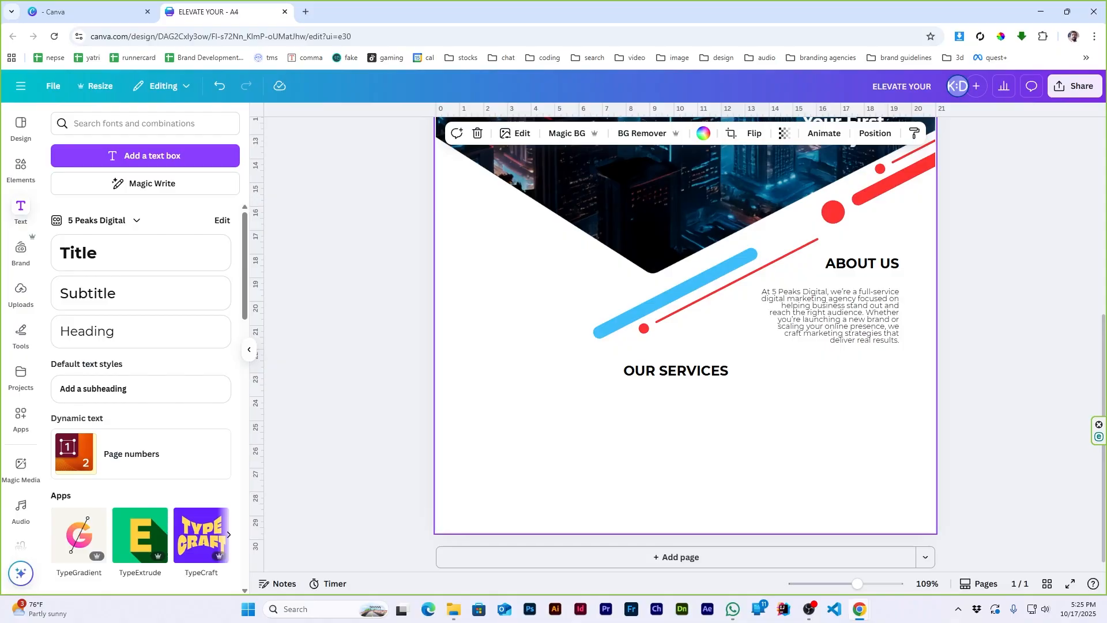
- Duplicate the OUR SERVICES heading to its lower left and replace the copy's text with "Graphic Design"
drag(657, 373, 530, 412)
triple_click(531, 414)
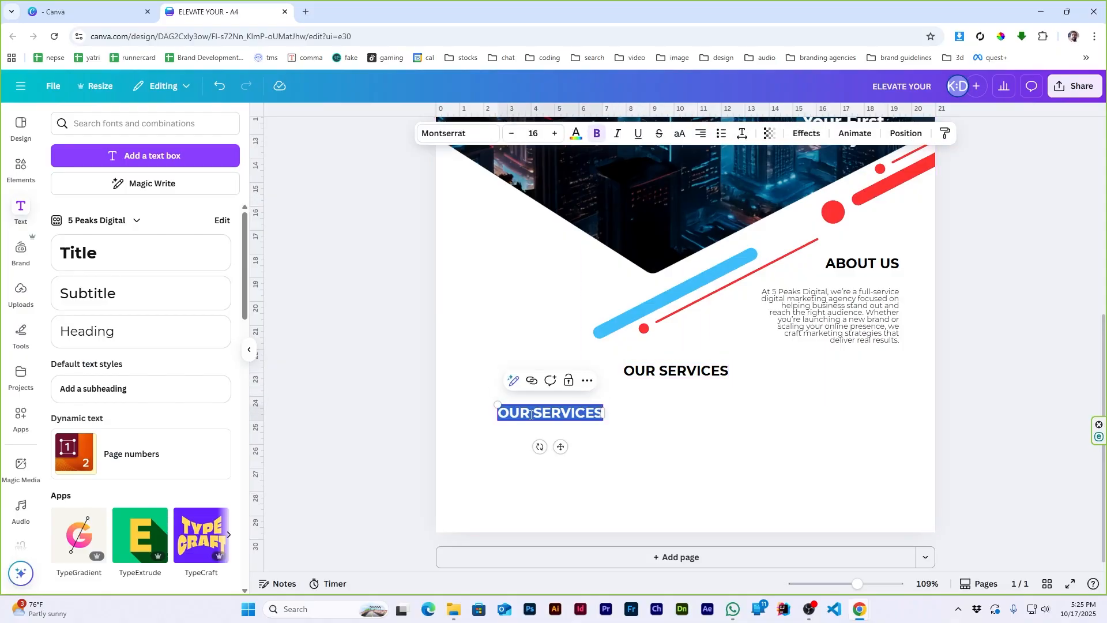
text(g)
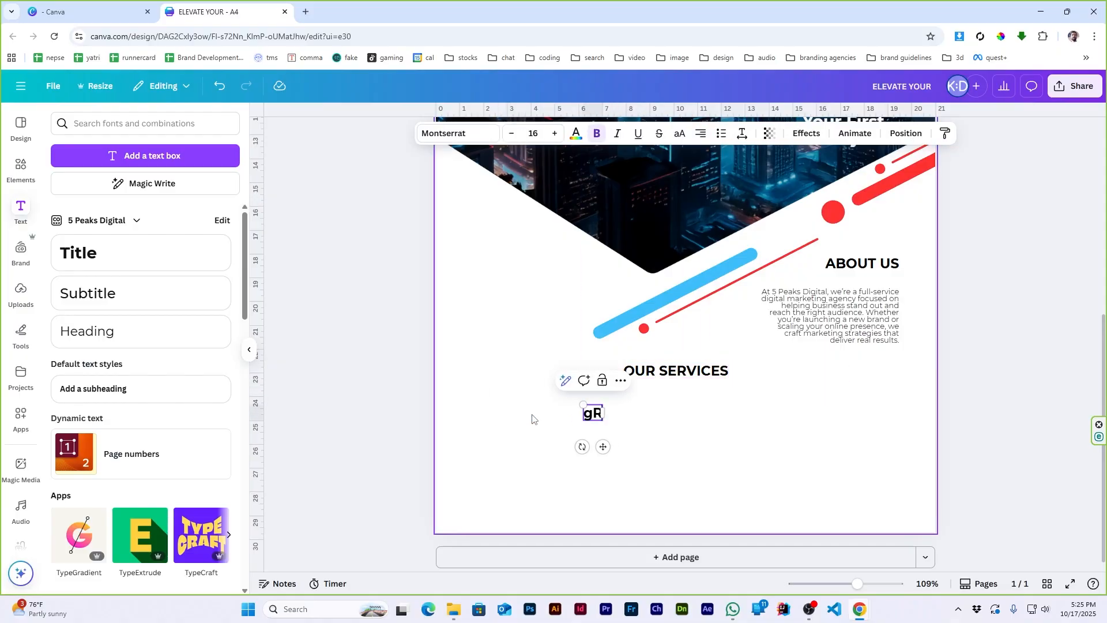
text(raphic Design)
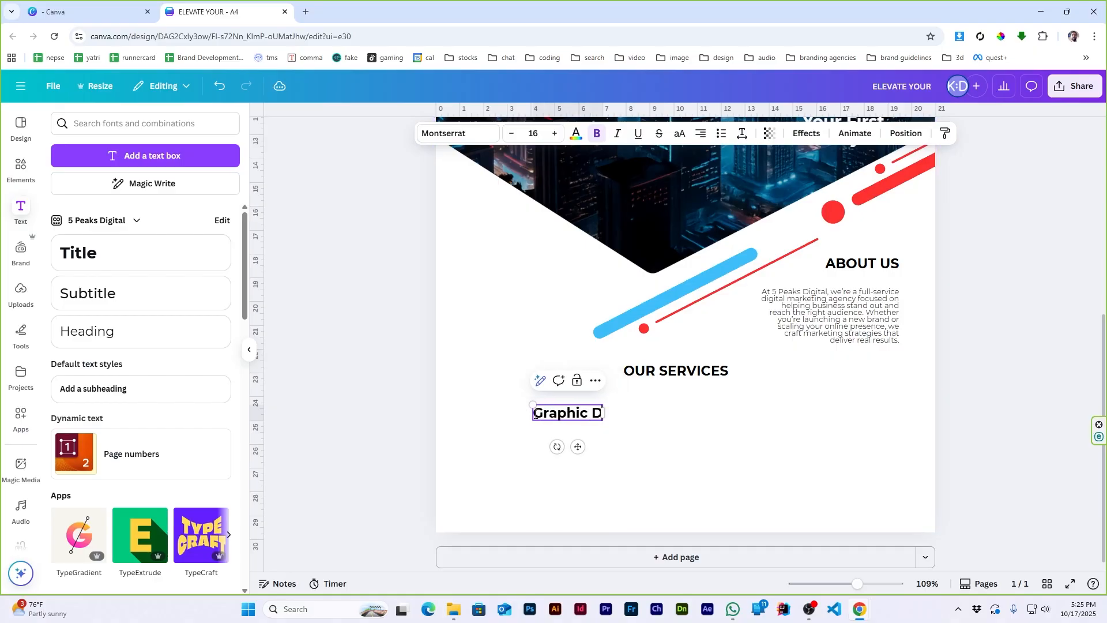
- Set the "Graphic Design" text to Montserrat Regular at font size 13
triple_click(556, 412)
click(459, 133)
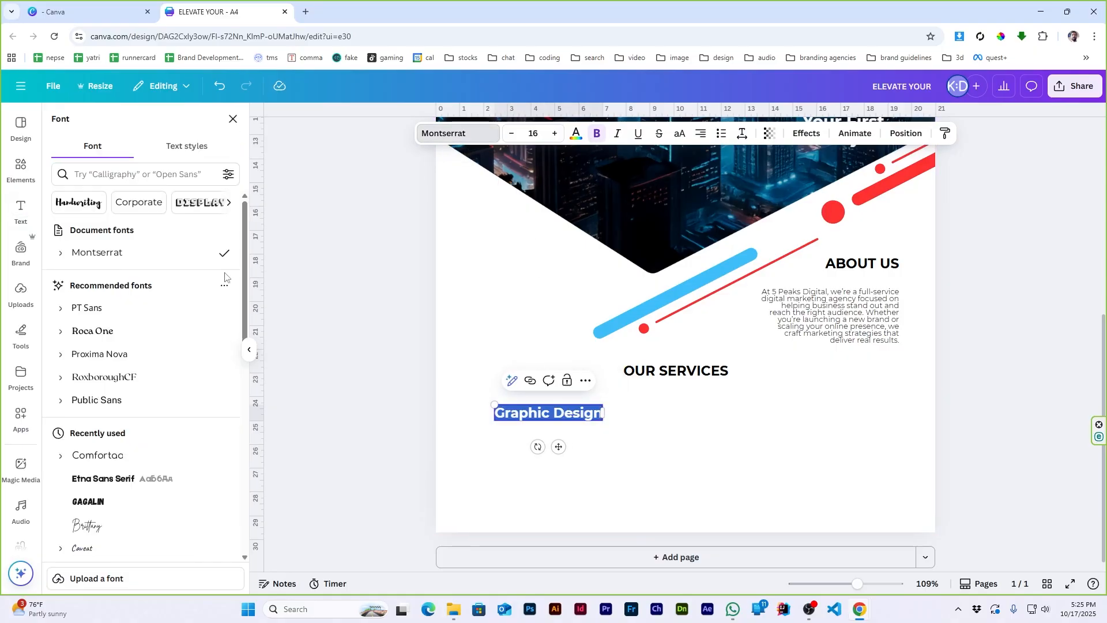
click(60, 252)
click(123, 345)
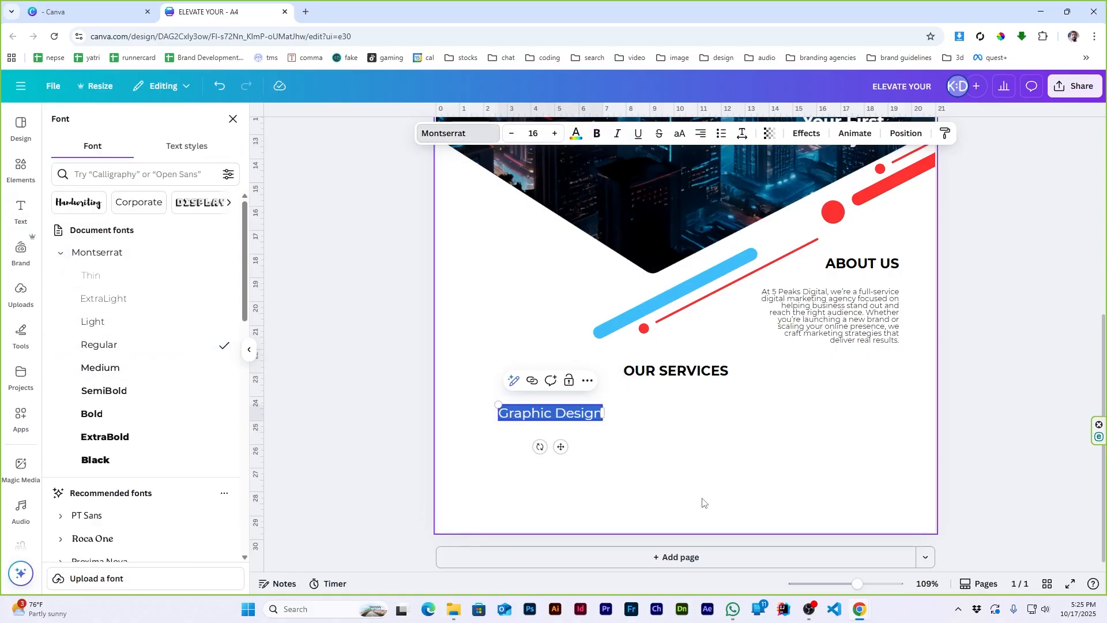
double_click(803, 482)
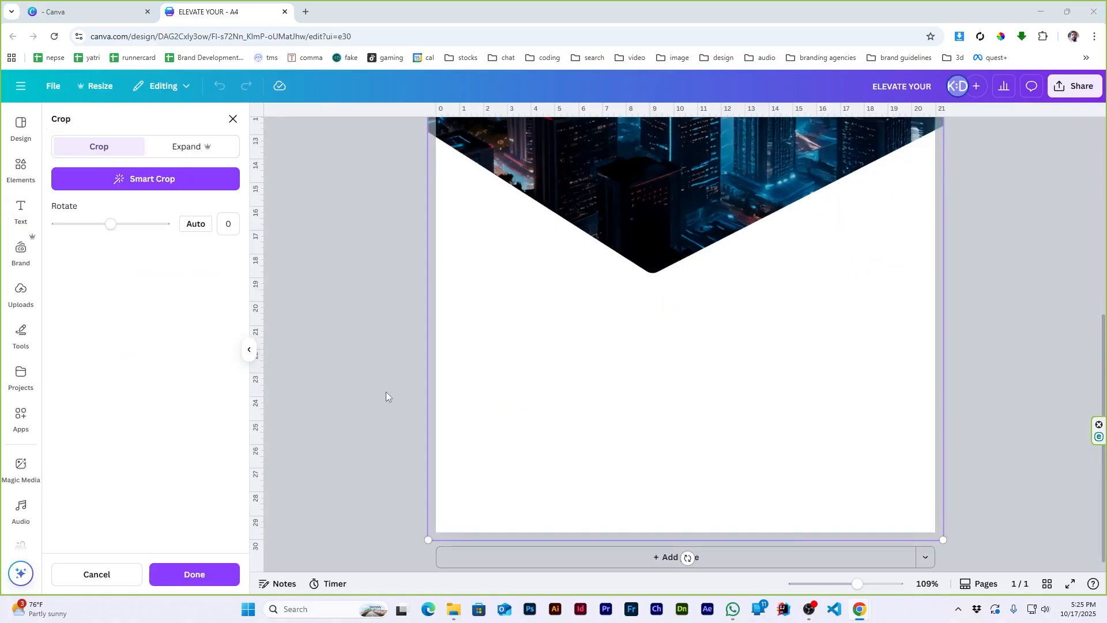
click(387, 397)
click(551, 413)
click(533, 134)
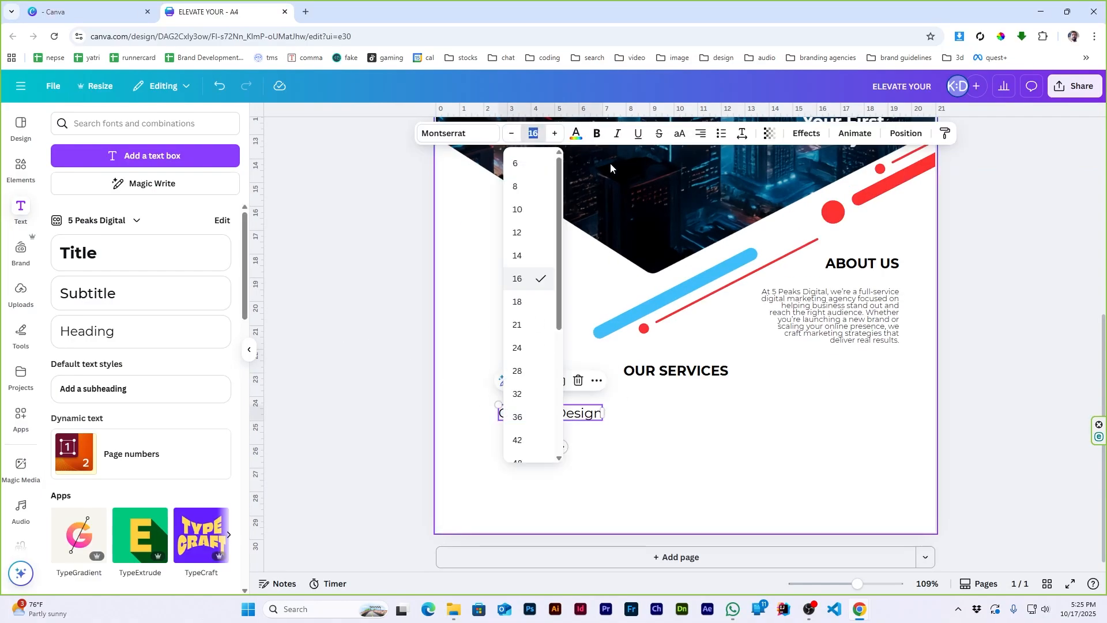
text(13)
key(Return)
click(668, 481)
- Duplicate the "Graphic Design" text into an evenly spaced row of three and position the row below OUR SERVICES
scroll(627, 434, up, 3)
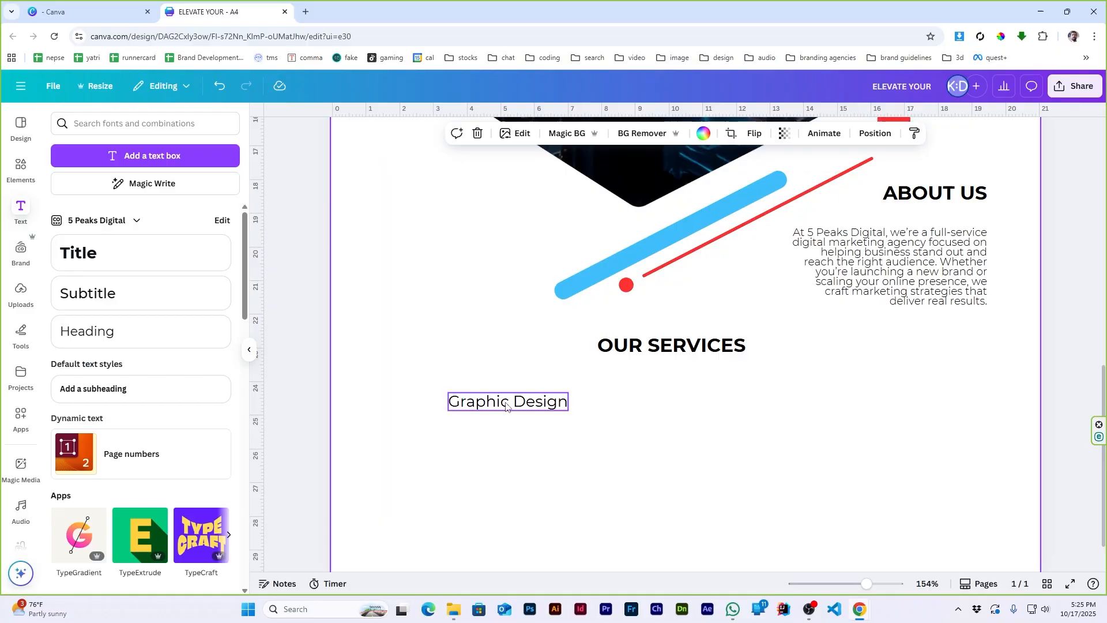
drag(506, 407, 930, 397)
drag(442, 365, 923, 439)
drag(964, 393, 951, 392)
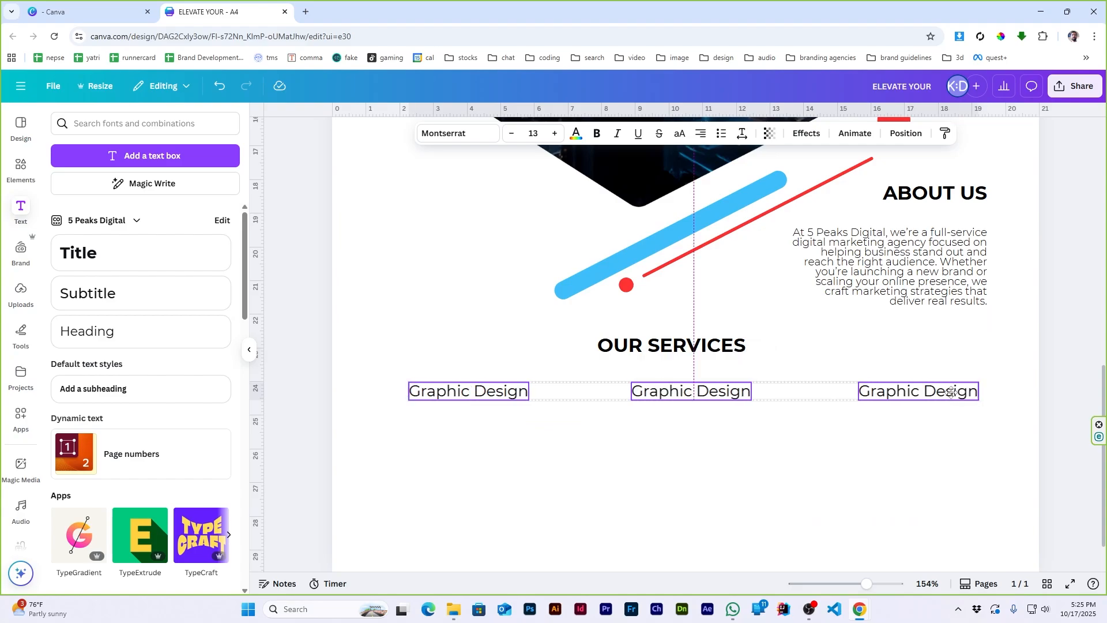
- Duplicate the row of three "Graphic Design" texts directly below the first row in the OUR SERVICES section
drag(410, 369, 876, 443)
drag(665, 393, 656, 438)
click(635, 482)
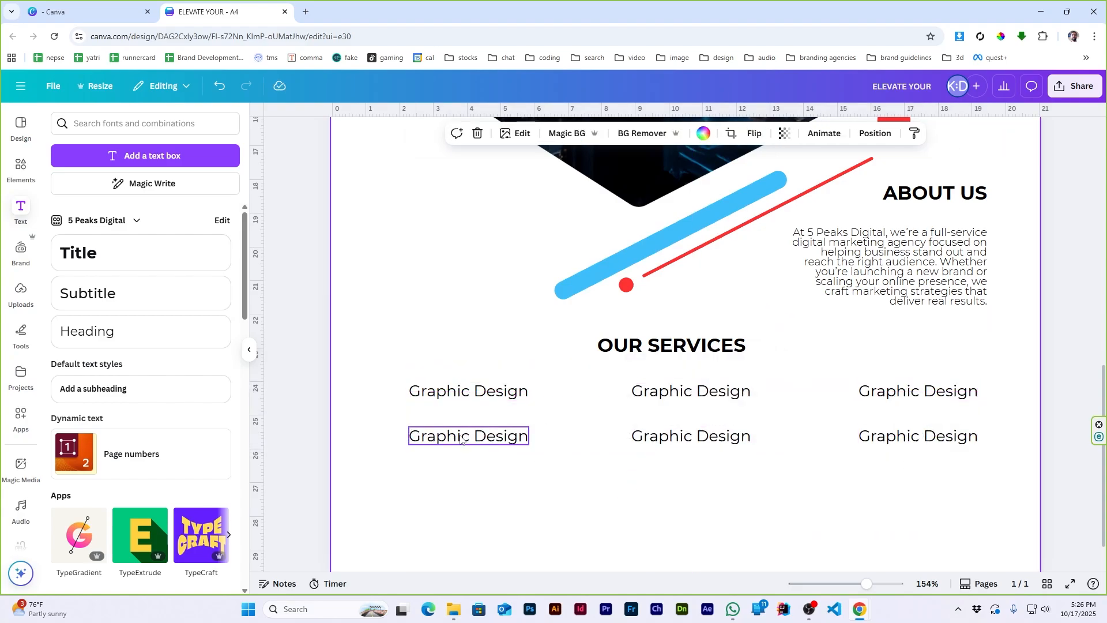
- Replace the second and third texts of the upper services row with "Branding" and "Video Marketing"
click(701, 398)
double_click(700, 398)
text(Branding)
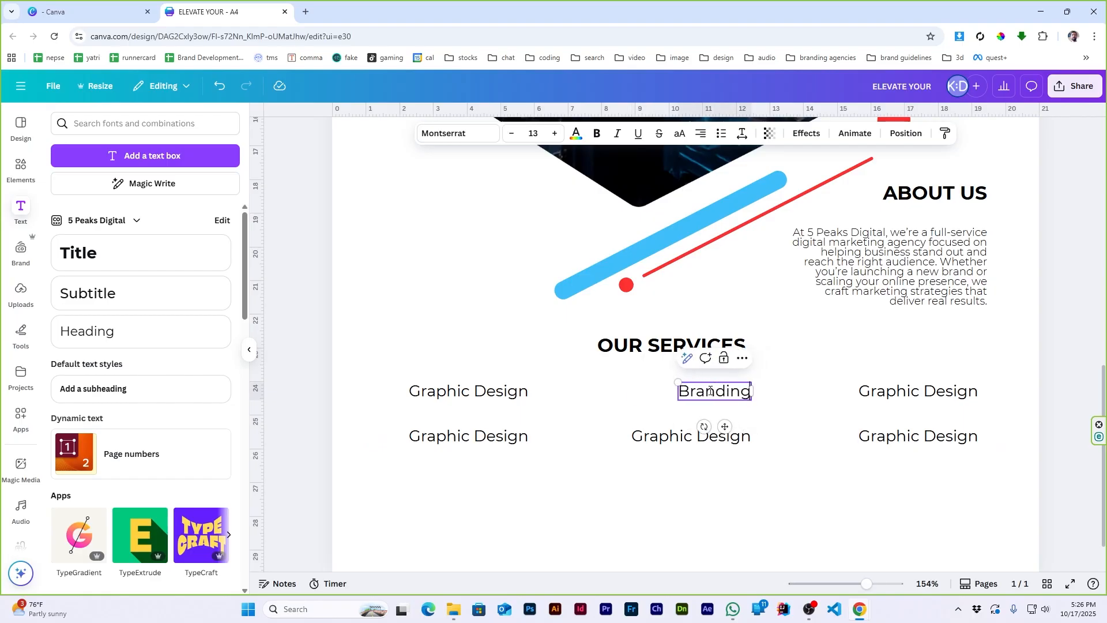
click(933, 392)
double_click(932, 392)
text(Video Marketing)
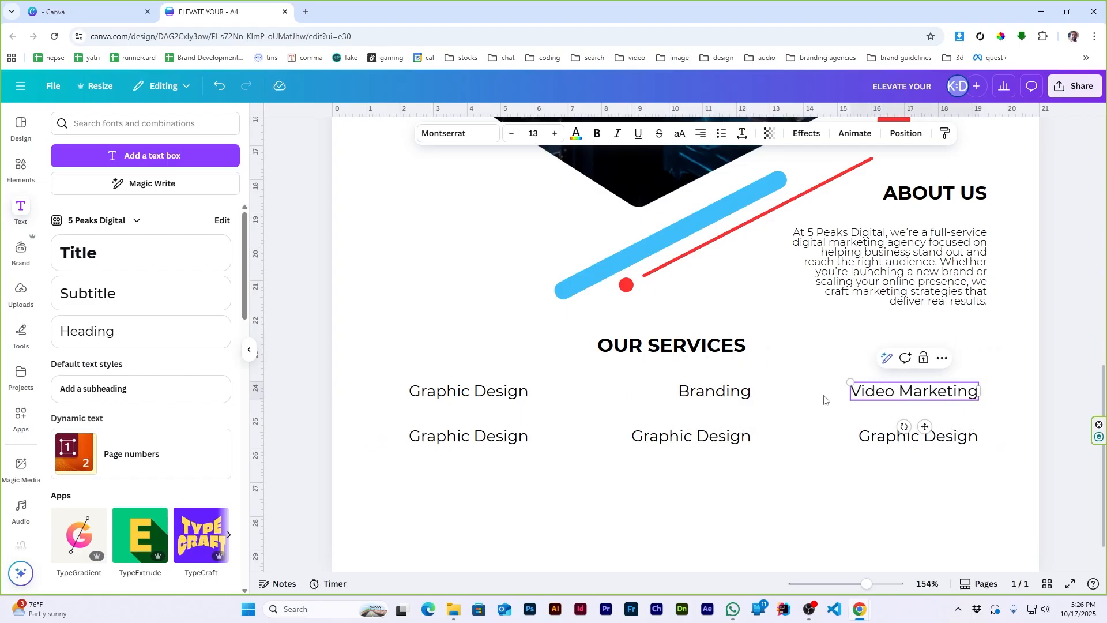
- Replace the three texts of the lower services row with "Social Media Ads", "Photo Editing" and "Web Design"
click(479, 436)
double_click(479, 437)
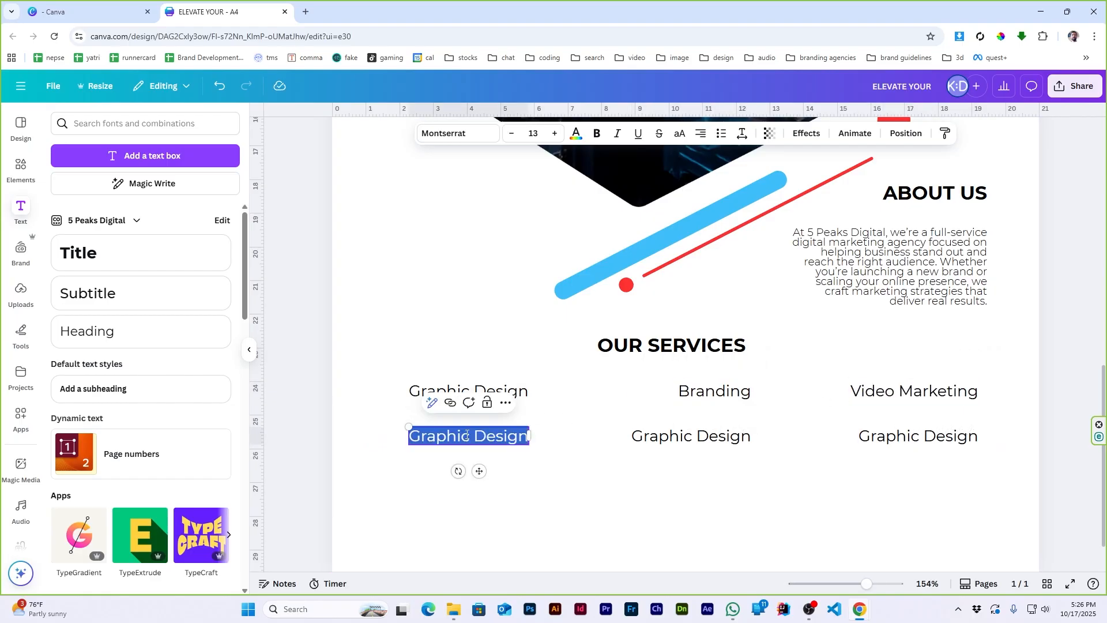
text(Social Media Ads)
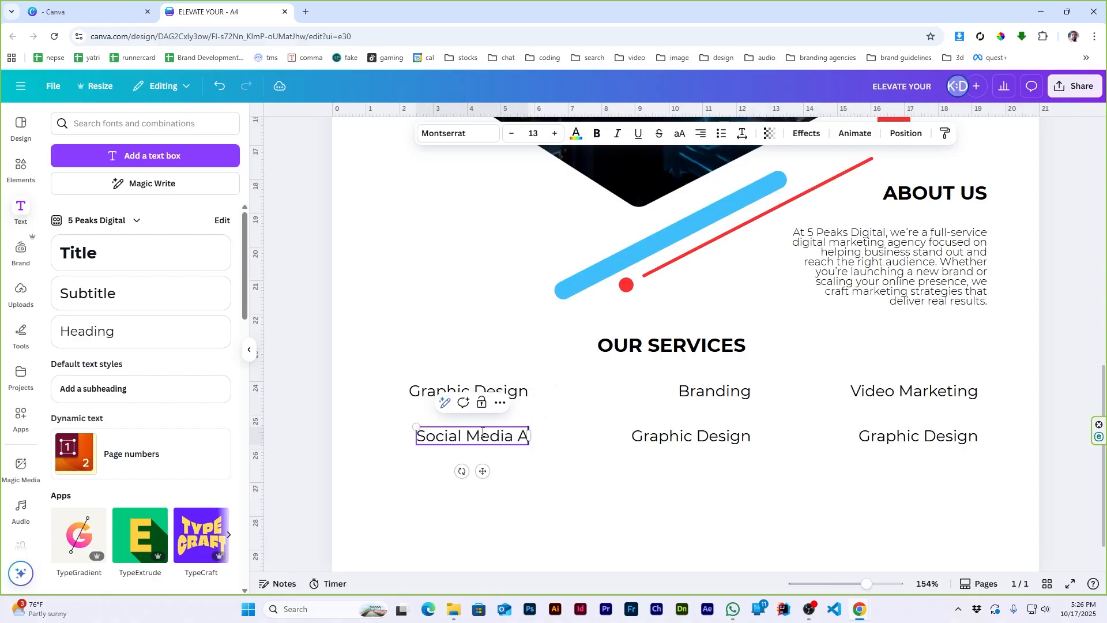
click(682, 436)
double_click(682, 437)
text(Photo Editing)
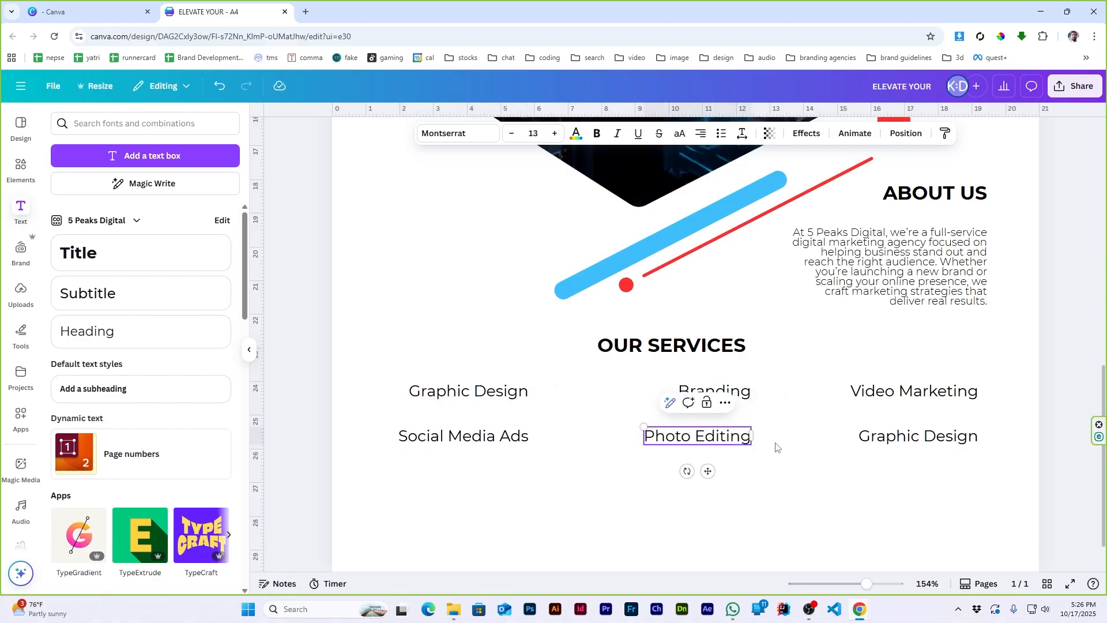
click(952, 443)
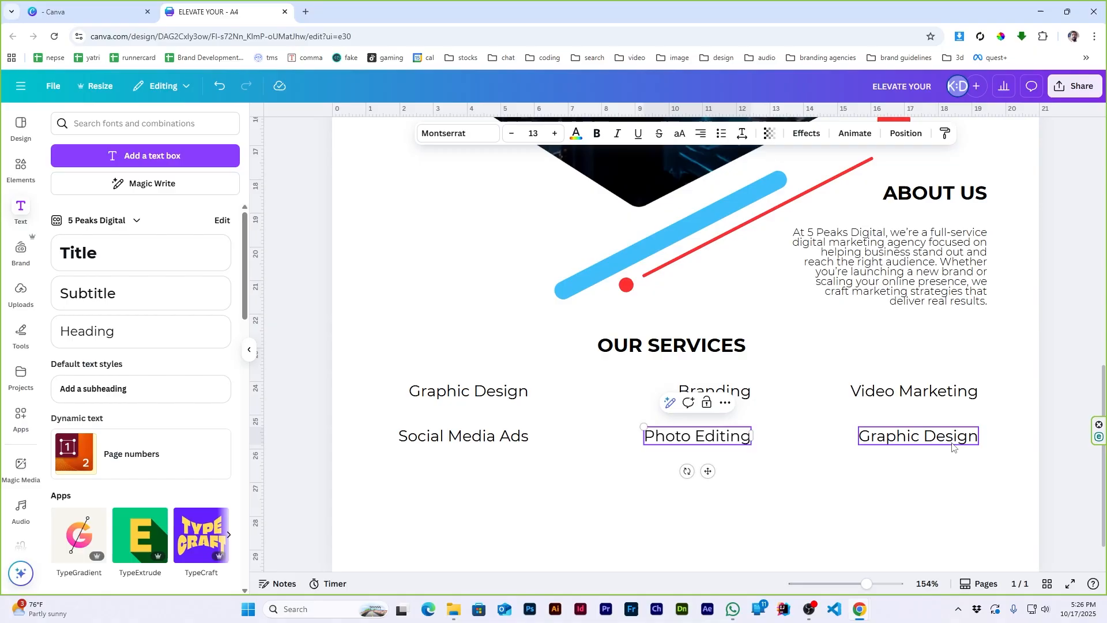
double_click(951, 443)
text(Web Design)
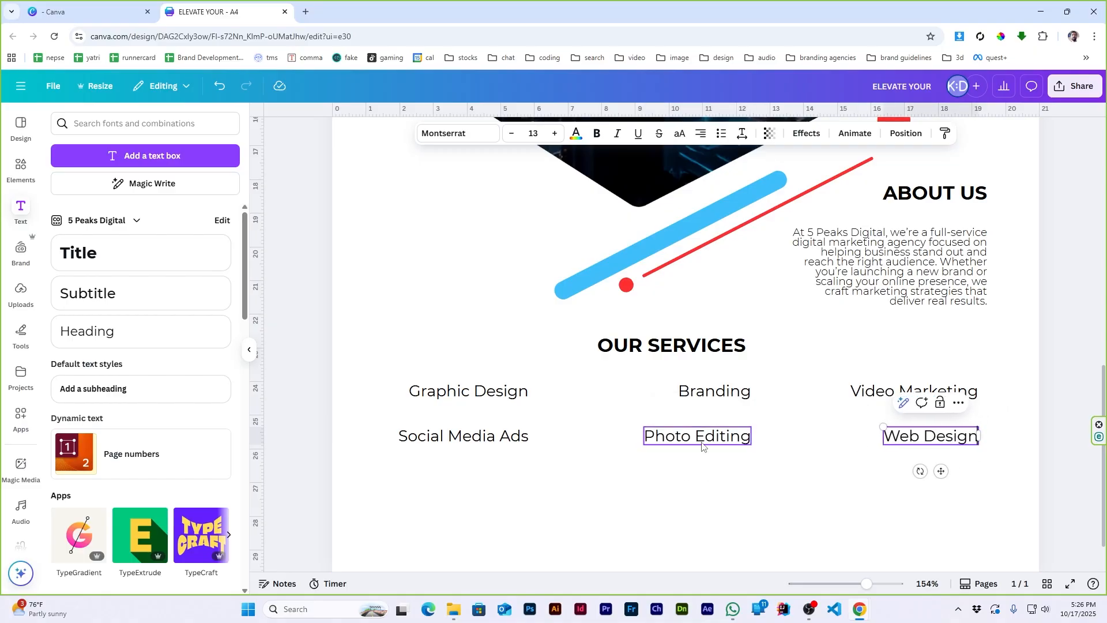
- Left-align the two service names within each of the three columns under OUR SERVICES
click(369, 366)
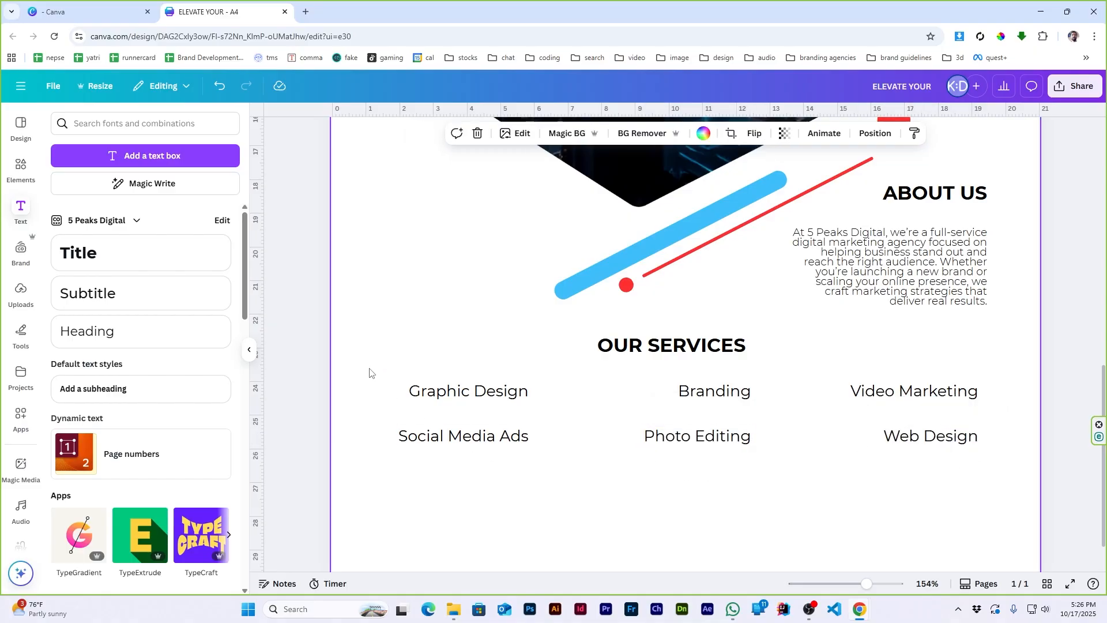
drag(370, 373, 539, 490)
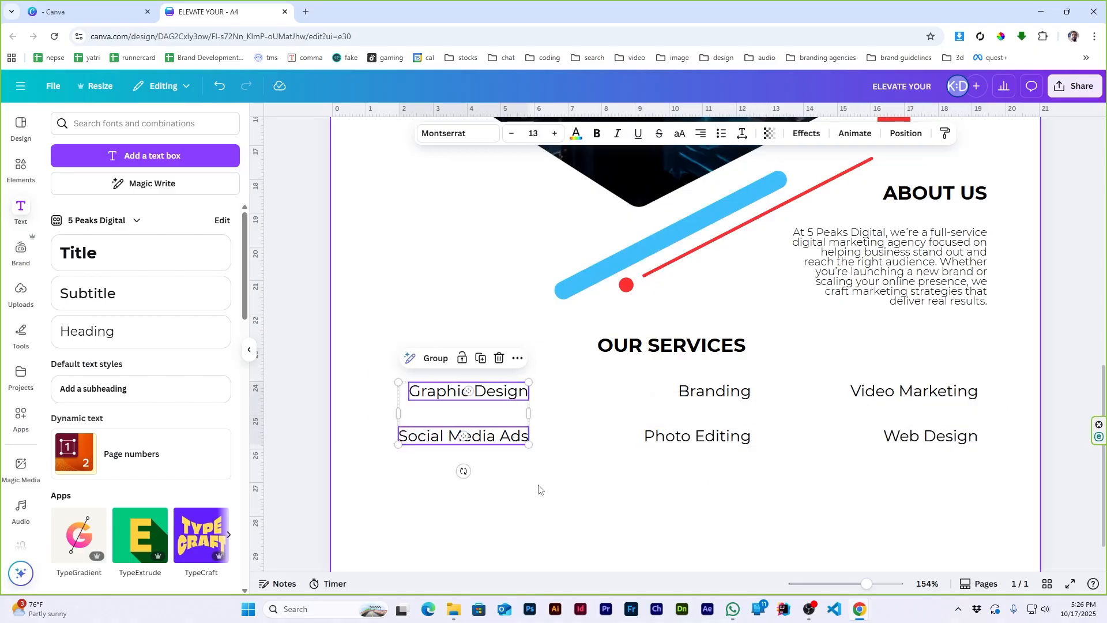
click(906, 133)
click(176, 262)
drag(611, 383, 773, 470)
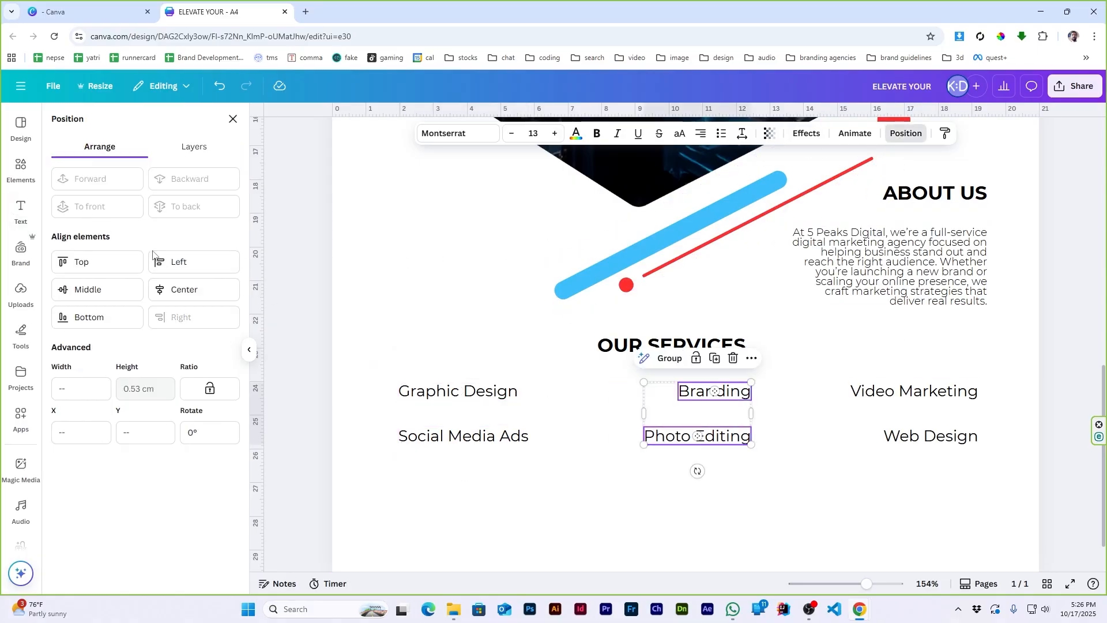
click(173, 262)
drag(824, 377, 956, 468)
click(174, 262)
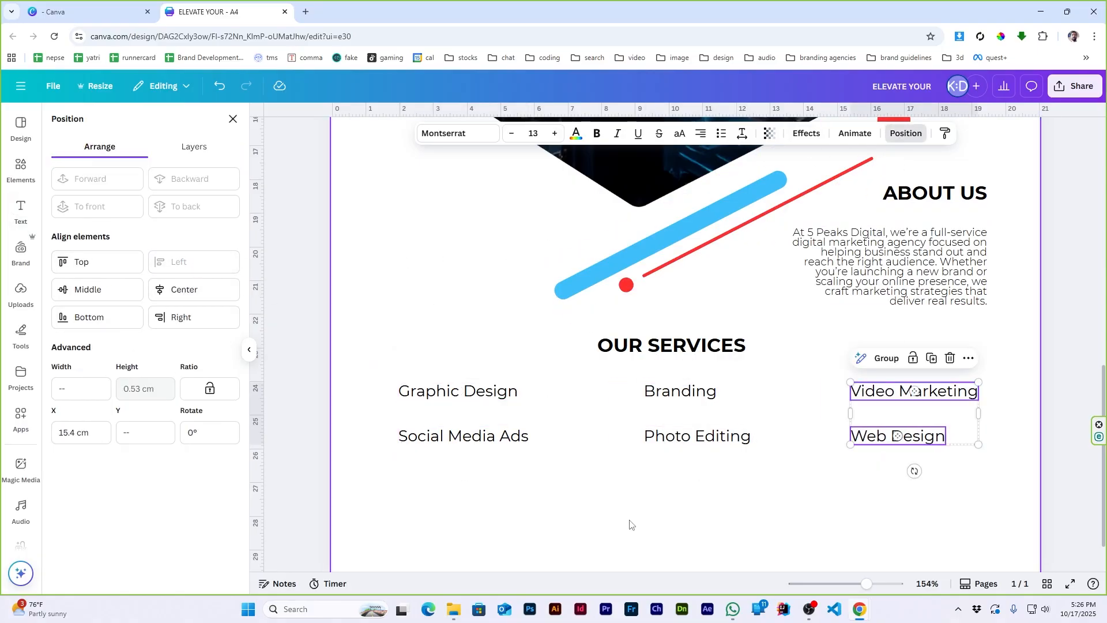
double_click(620, 549)
click(302, 392)
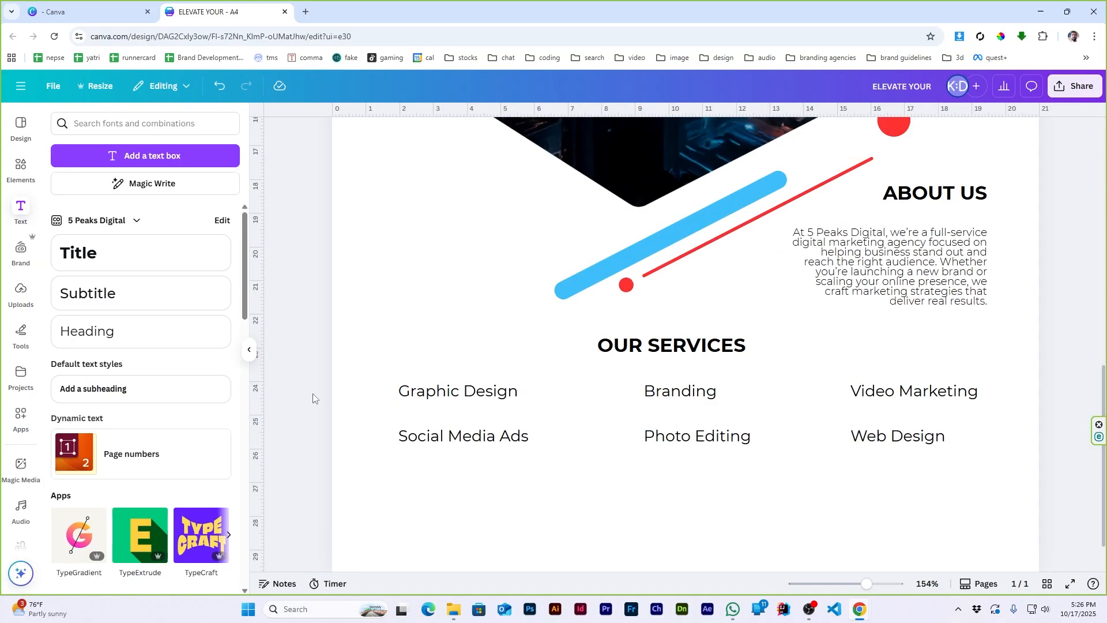
- Search the graphics for "graphic design icon" and add the black pen nib icon to the page
click(21, 167)
text(graphioc d)
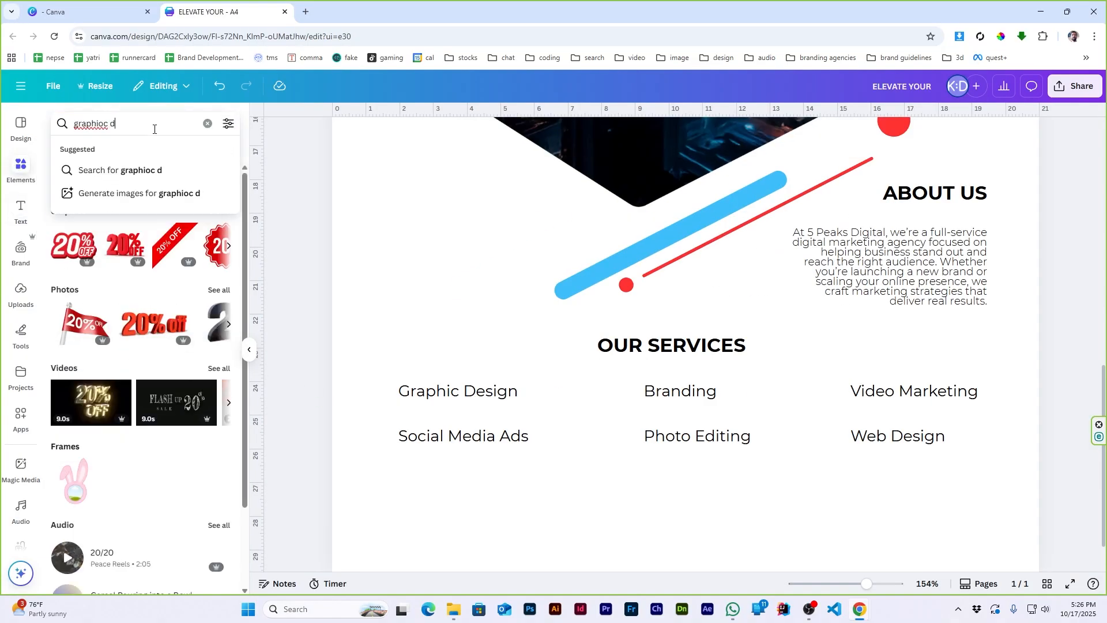
key(BackSpace)
key(BackSpace)
key(BackSpace)
key(BackSpace)
key(BackSpace)
key(BackSpace)
key(BackSpace)
key(BackSpace)
key(BackSpace)
text(raphic design i)
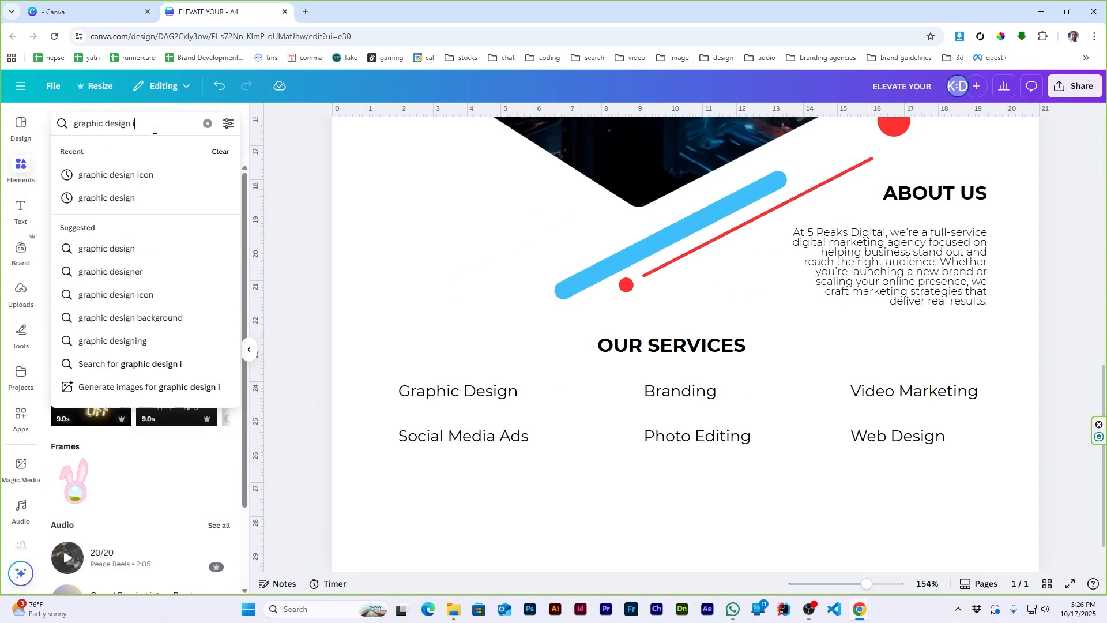
text(con)
key(Return)
click(88, 157)
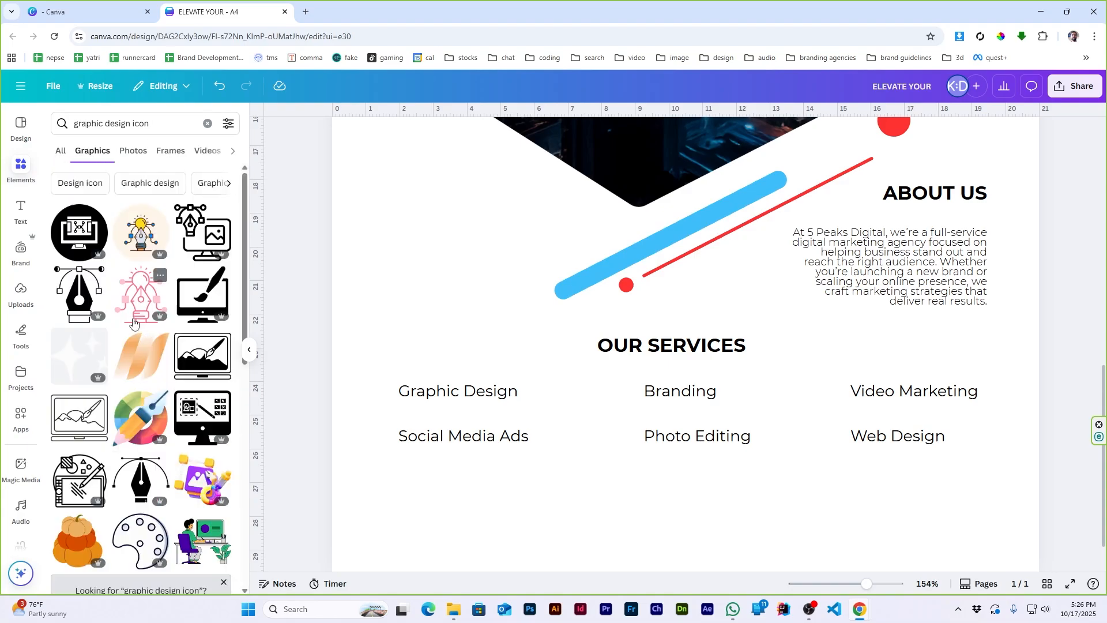
click(79, 298)
- Search the graphics for "branding icon" and add the round black BRAND badge
click(172, 126)
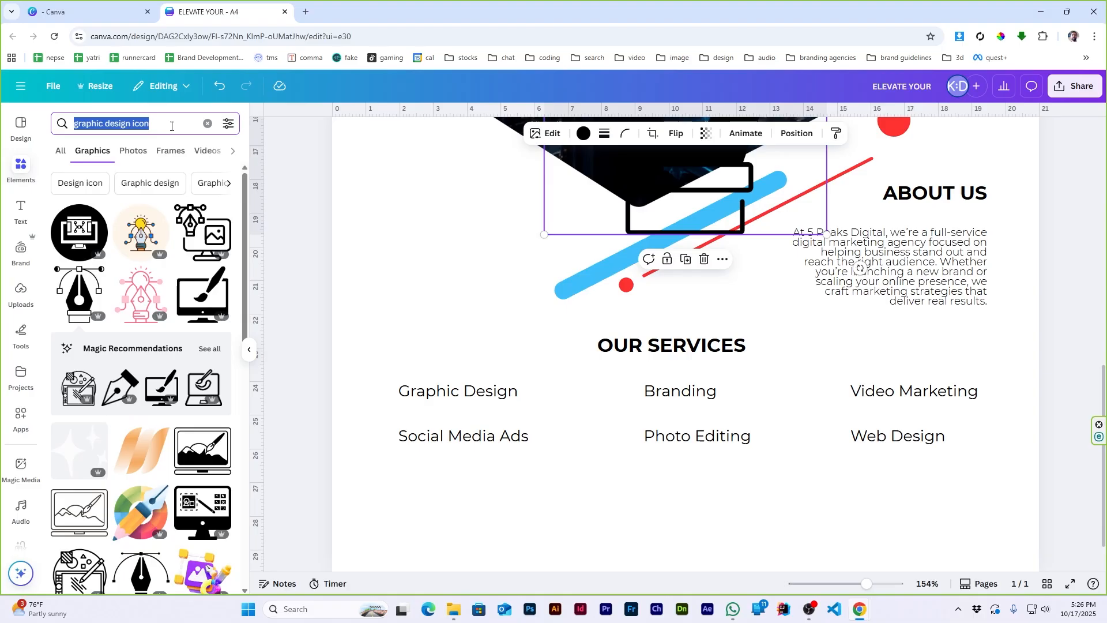
text(branding icon)
key(Return)
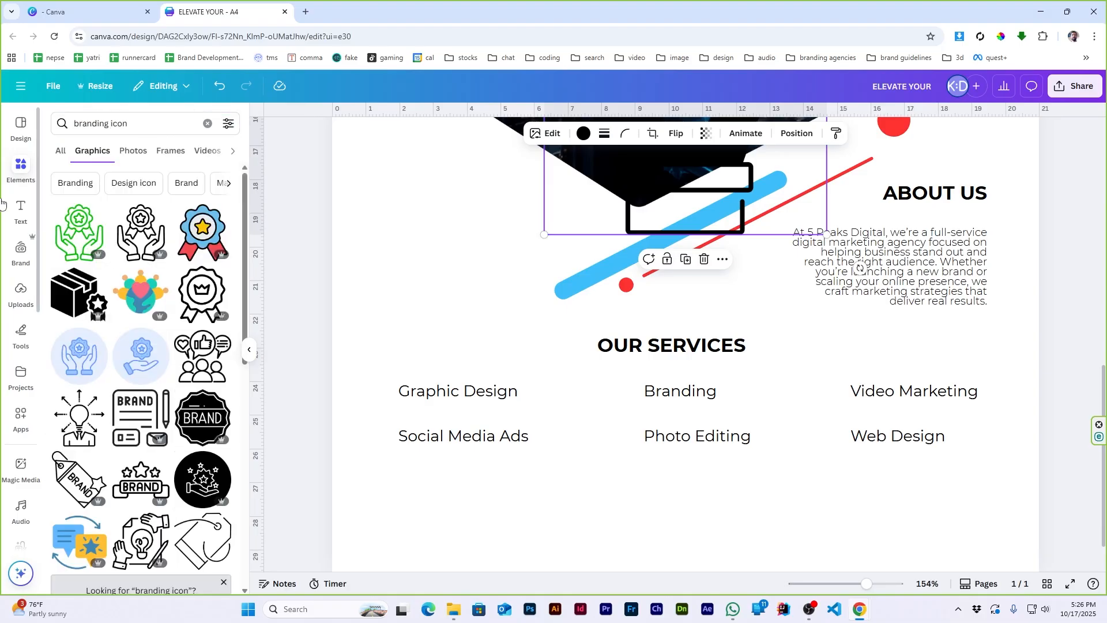
- Search the graphics for "video marketing icon" and add the black megaphone with film strip icon
click(145, 122)
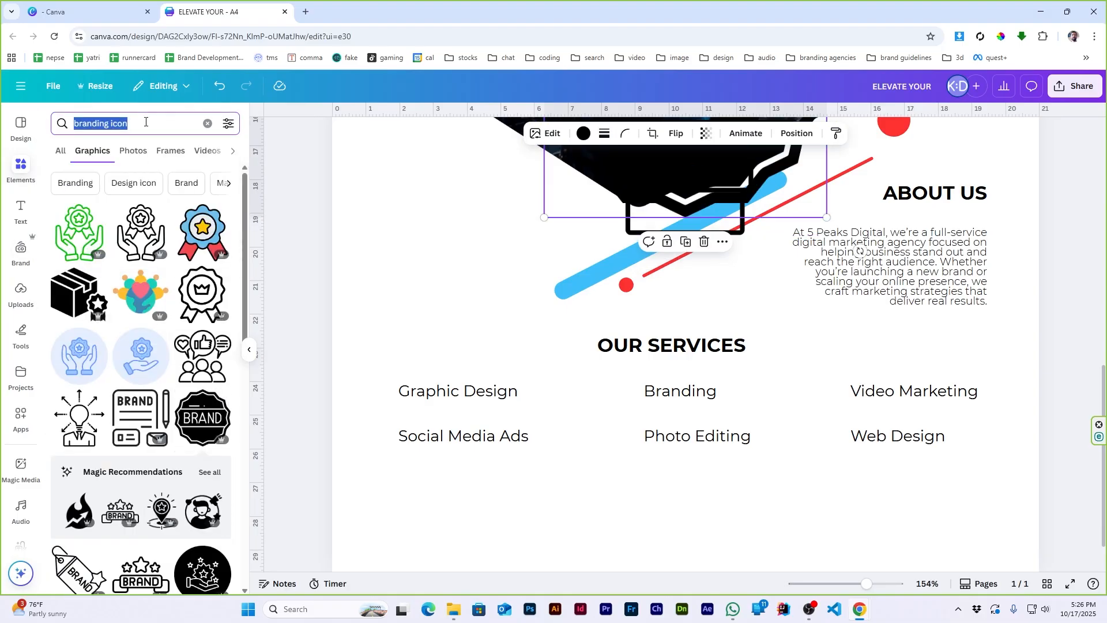
text(video marketing icon)
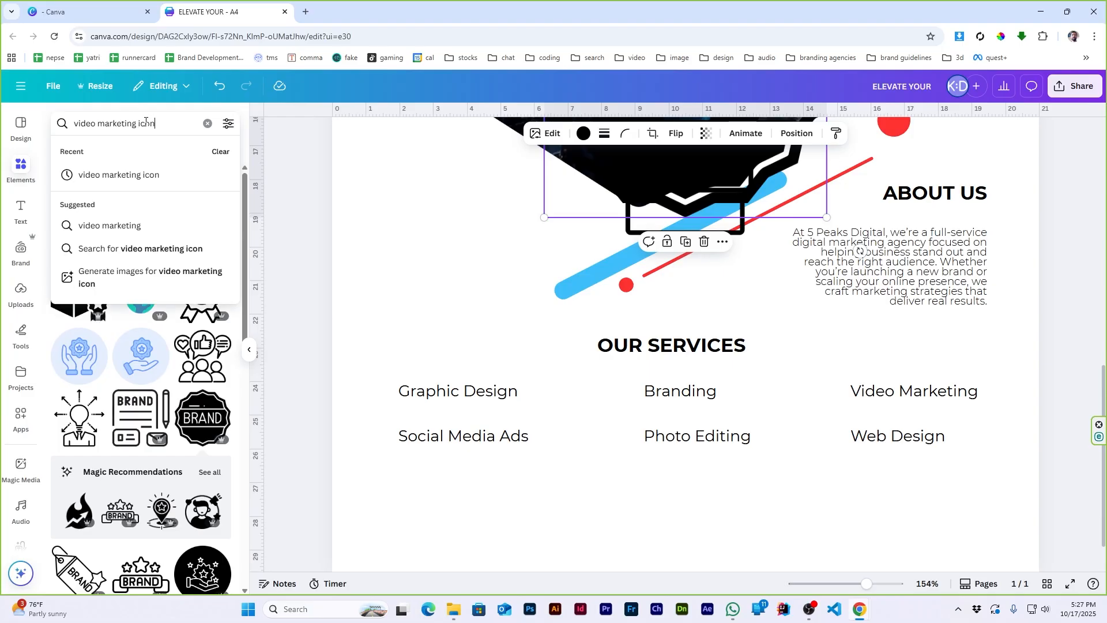
key(Return)
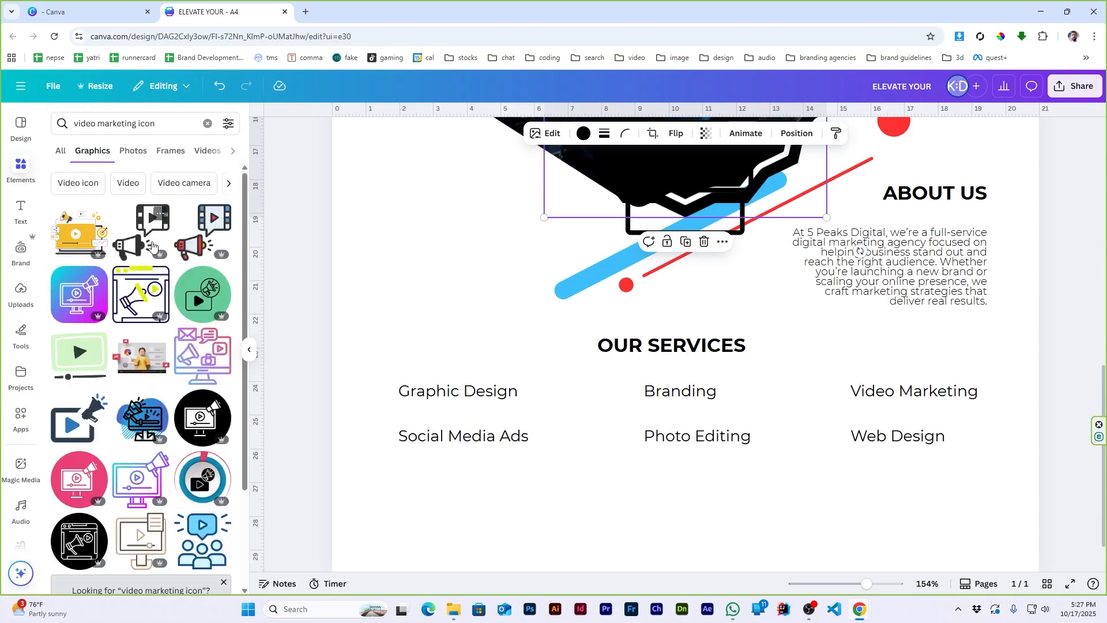
click(141, 283)
- Search the graphics for "social media advertising icon" and add the black phone icon with envelope and megaphone
click(159, 130)
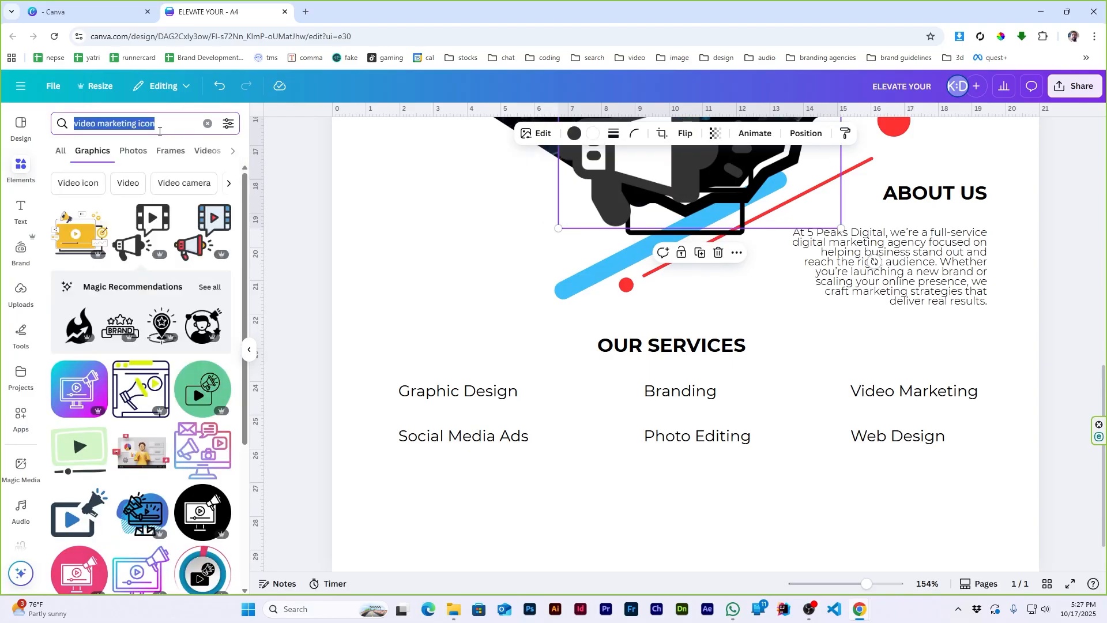
text(social media)
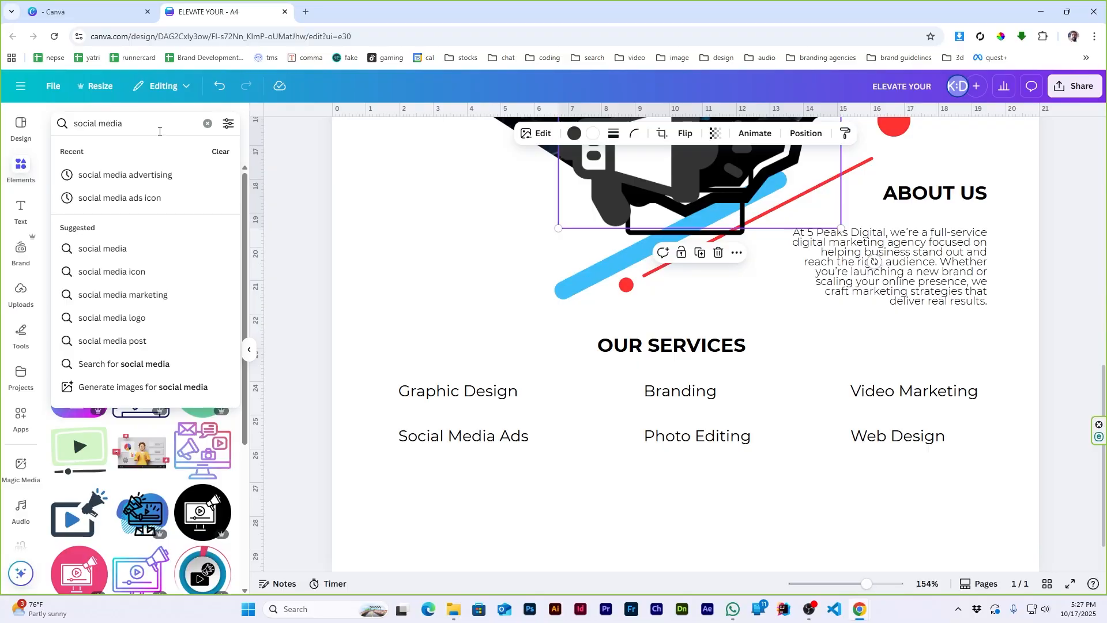
key(Down)
text(icon)
key(Return)
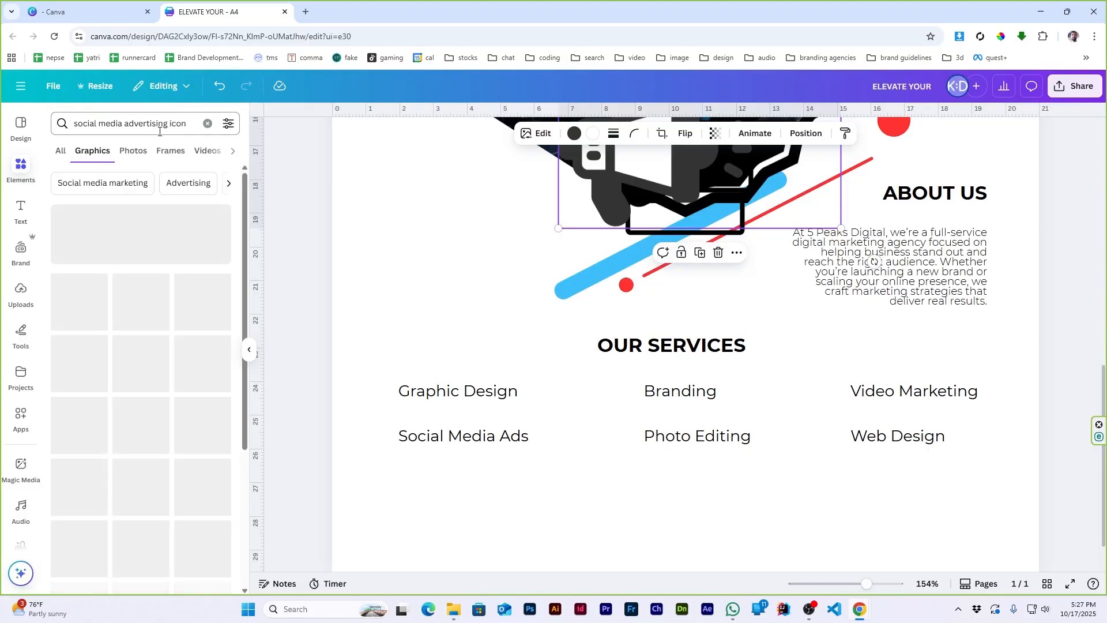
scroll(125, 329, down, 2)
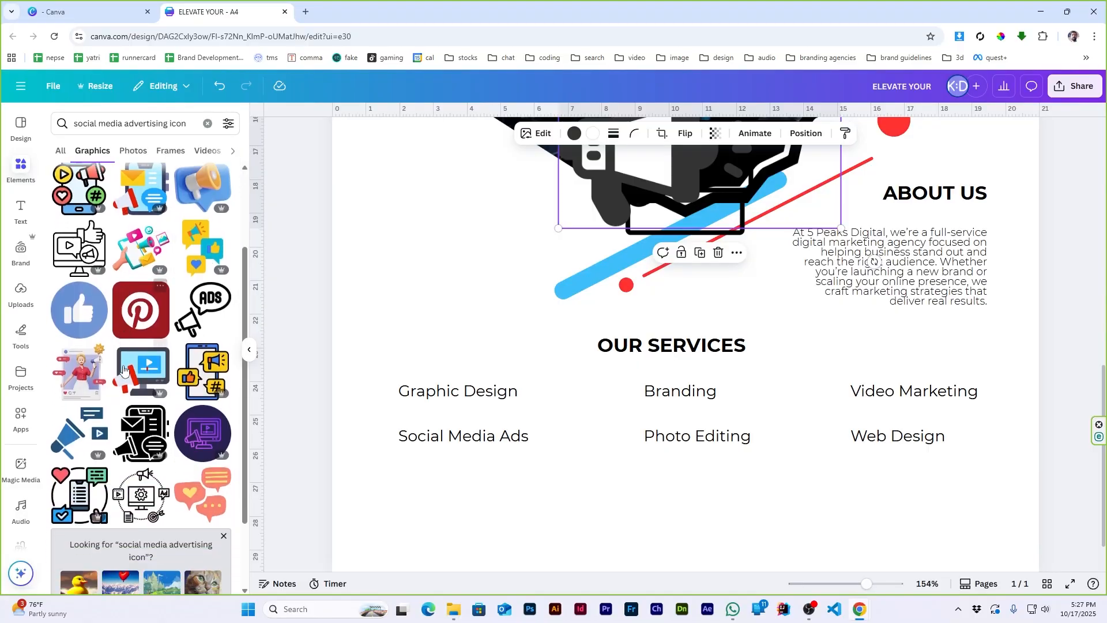
click(142, 432)
- Search the graphics for "photo edit icon" and add the round black picture-editing icon
triple_click(142, 122)
text(photo edit icon)
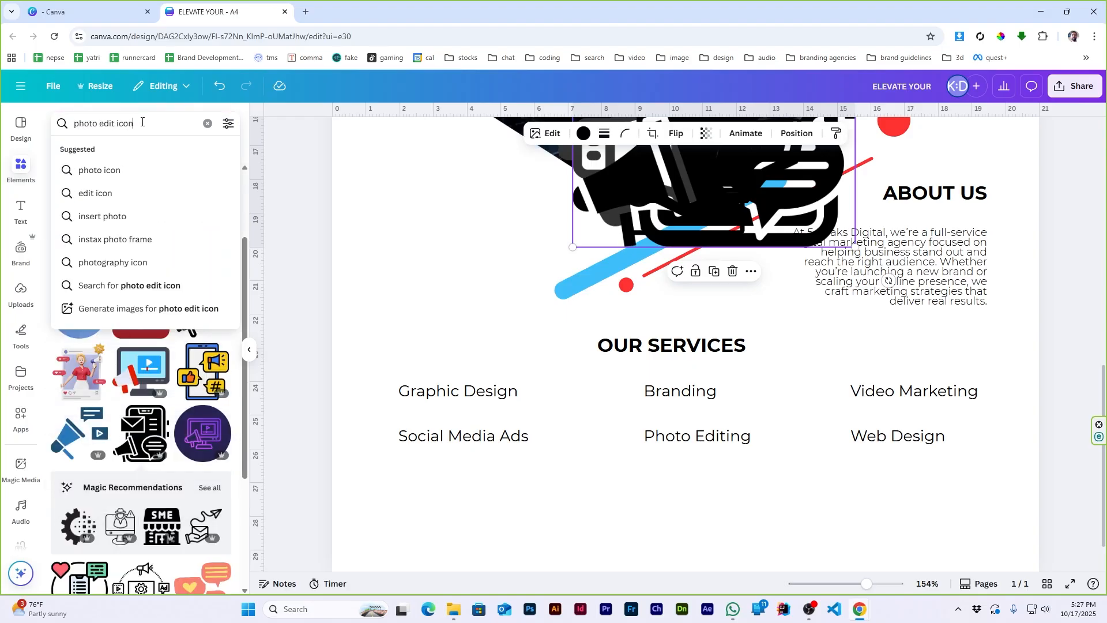
key(Return)
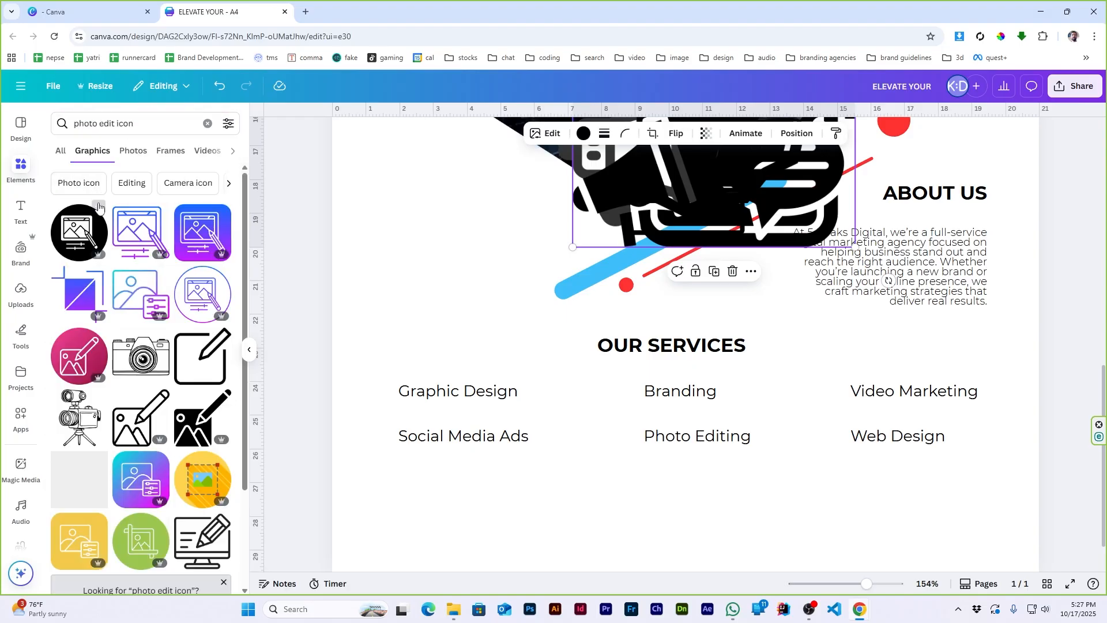
click(79, 234)
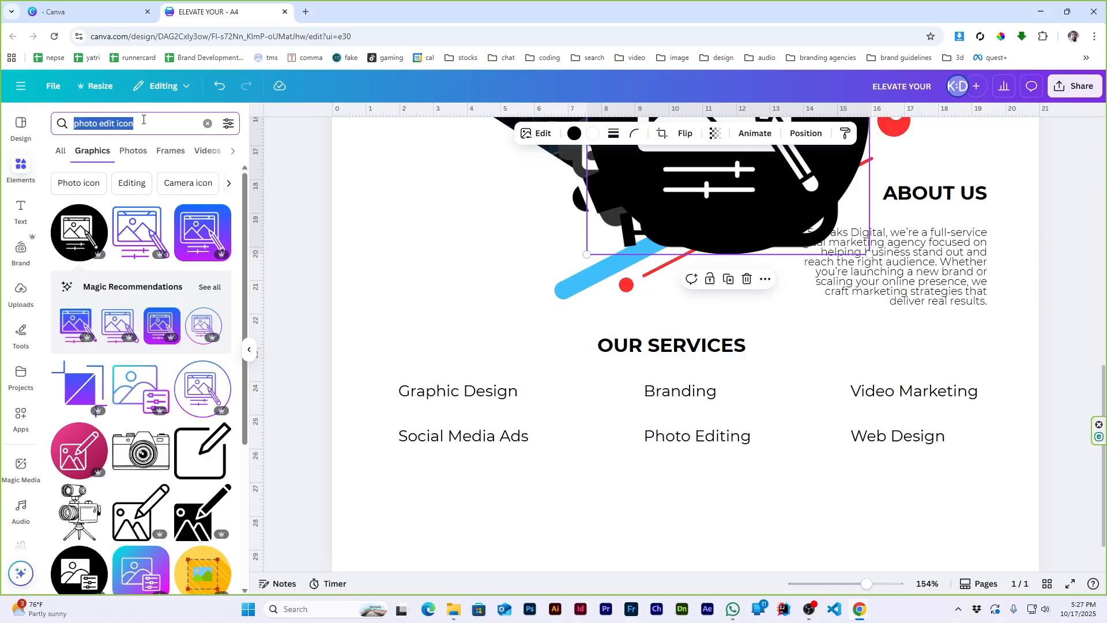
- Search the graphics for "web design icon" and add the black browser window with pen nib icon
text(web design icon)
key(Return)
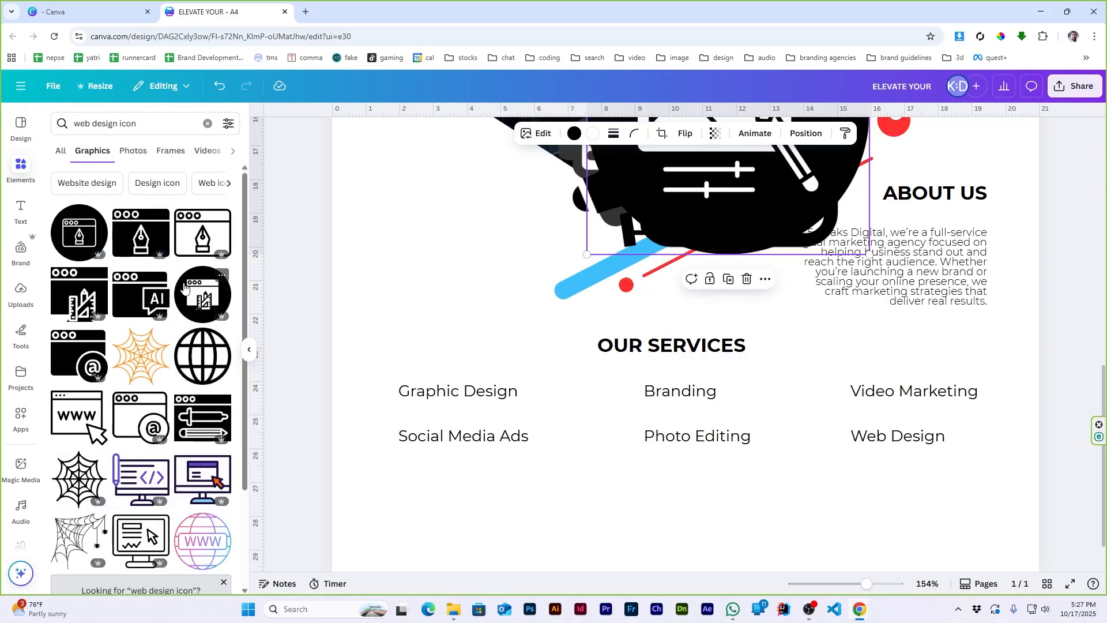
click(142, 245)
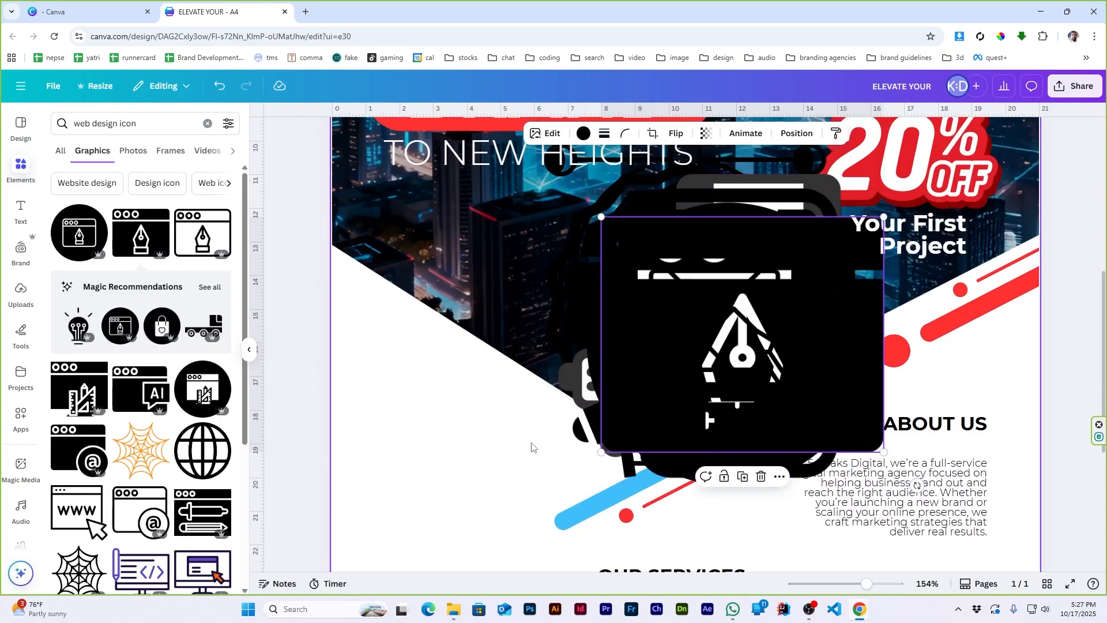
- Move the six icons together down to the services section, center-align them and shrink them to about 0.8 cm wide
mouse_move(534, 448)
mouse_down()
mouse_move(670, 400)
mouse_move(445, 416)
mouse_move(534, 444)
mouse_up()
scroll(549, 450, down, 4)
drag(529, 244, 543, 531)
click(753, 133)
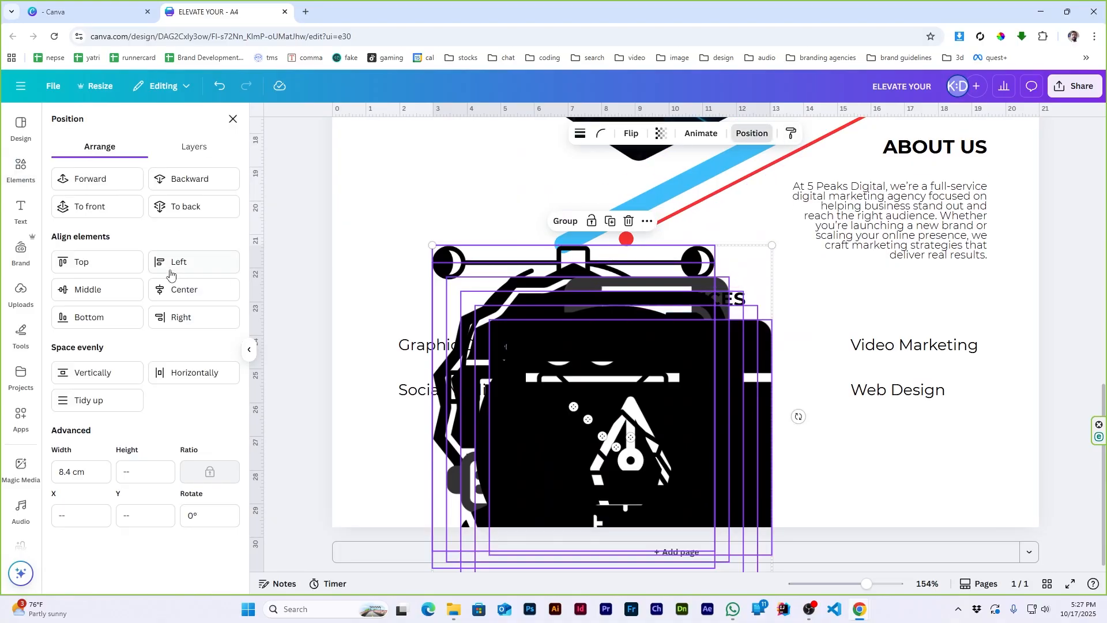
click(219, 290)
drag(744, 254, 548, 467)
- Spread the stacked small icons apart in the blank area below the service names
drag(504, 519, 597, 461)
drag(646, 402, 739, 468)
click(665, 475)
drag(564, 481, 470, 477)
drag(591, 497, 612, 432)
click(609, 416)
drag(564, 481, 660, 496)
drag(565, 482, 565, 419)
- Place the pen nib, BRAND badge and video megaphone icons just before Graphic Design, Branding and Video Marketing
drag(562, 483, 370, 348)
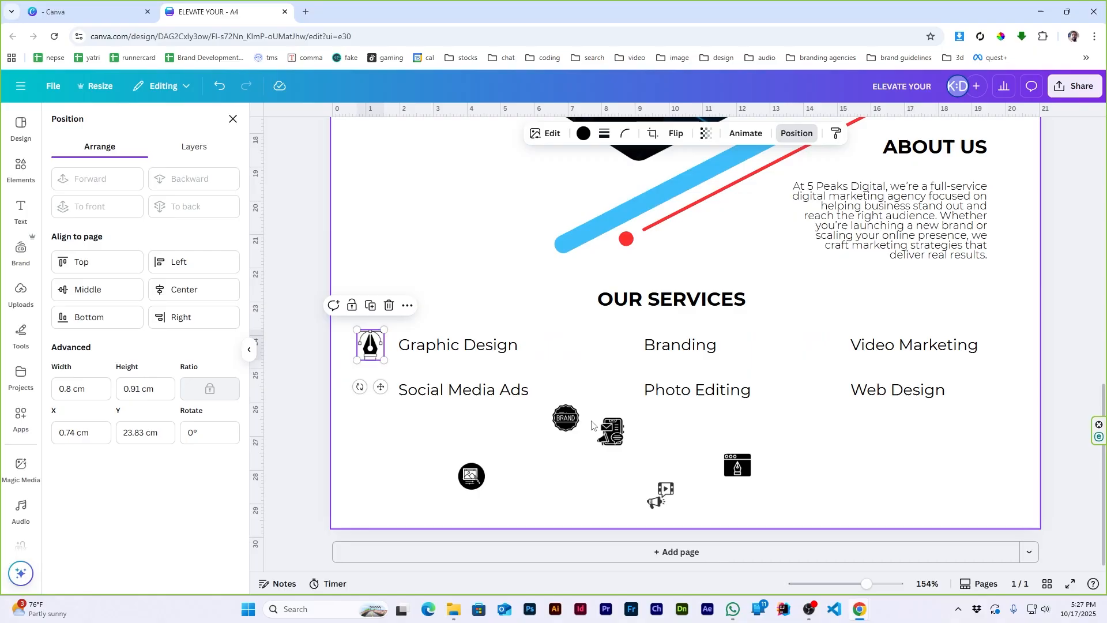
drag(568, 422, 621, 358)
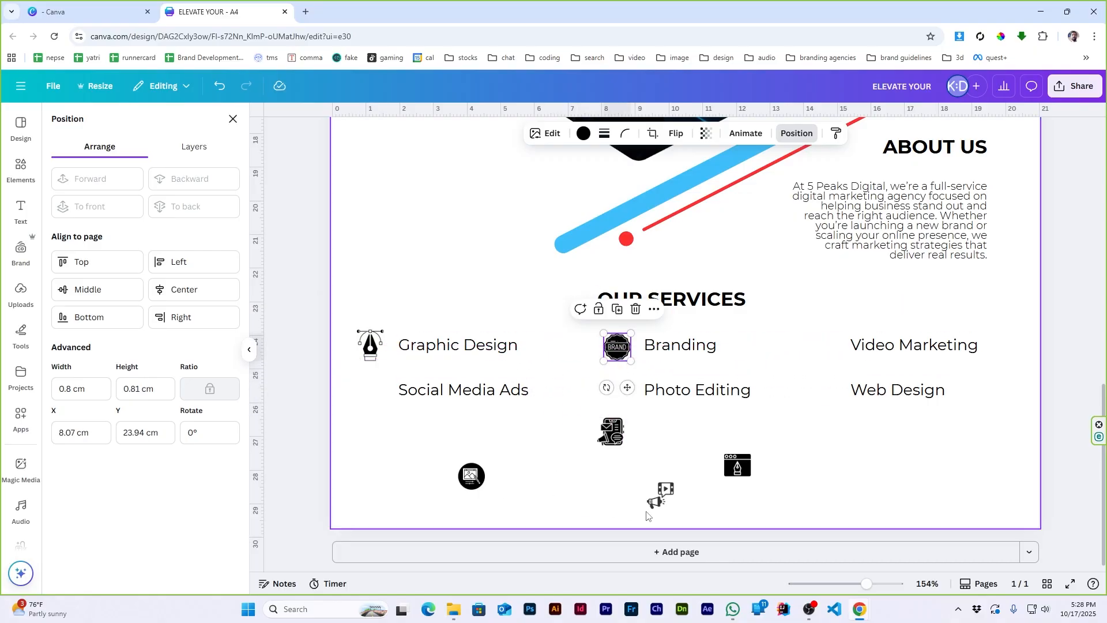
drag(654, 502, 816, 352)
- Place the social media, photo and browser pen nib icons just before Social Media Ads, Photo Editing and Web Design
click(604, 449)
drag(604, 447, 578, 495)
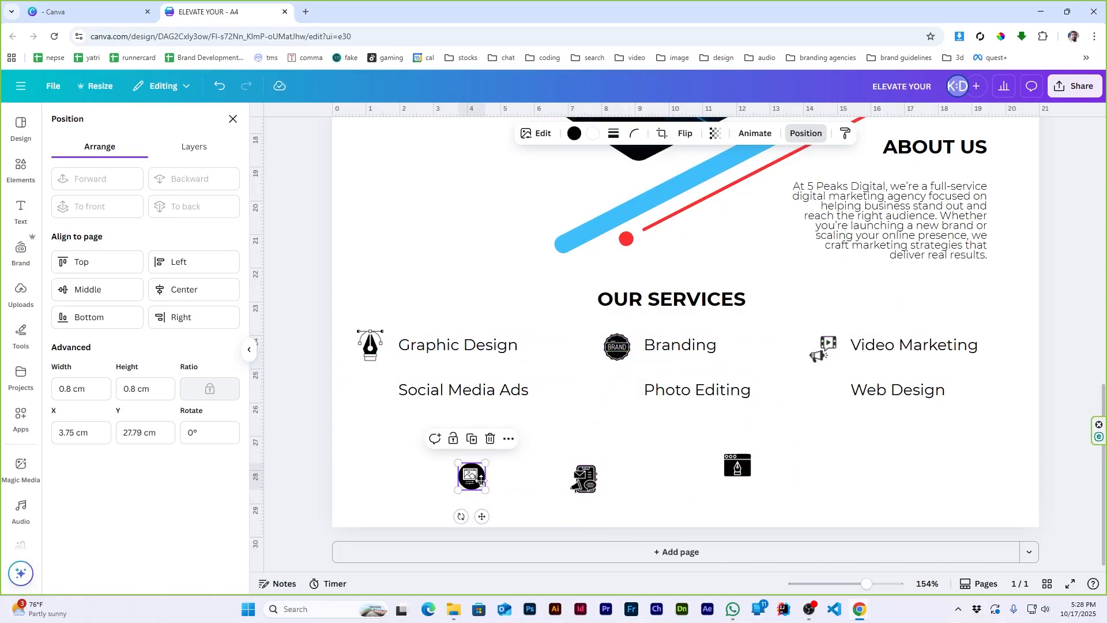
drag(471, 479, 494, 482)
drag(737, 469, 679, 484)
click(577, 491)
drag(577, 491, 364, 398)
drag(495, 484, 615, 401)
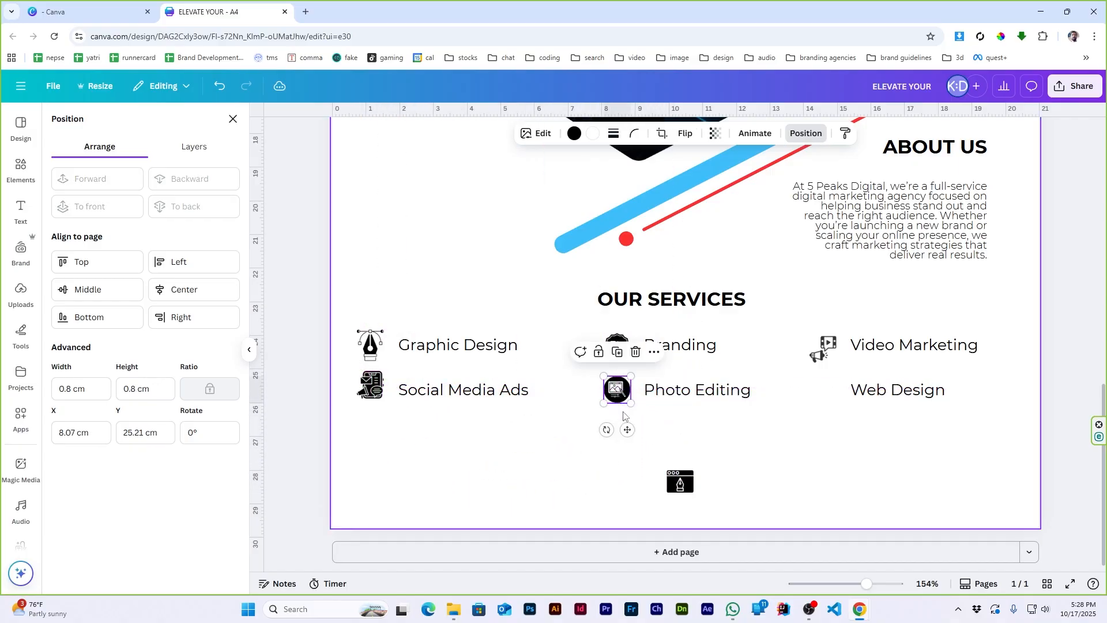
click(681, 481)
drag(680, 481, 831, 399)
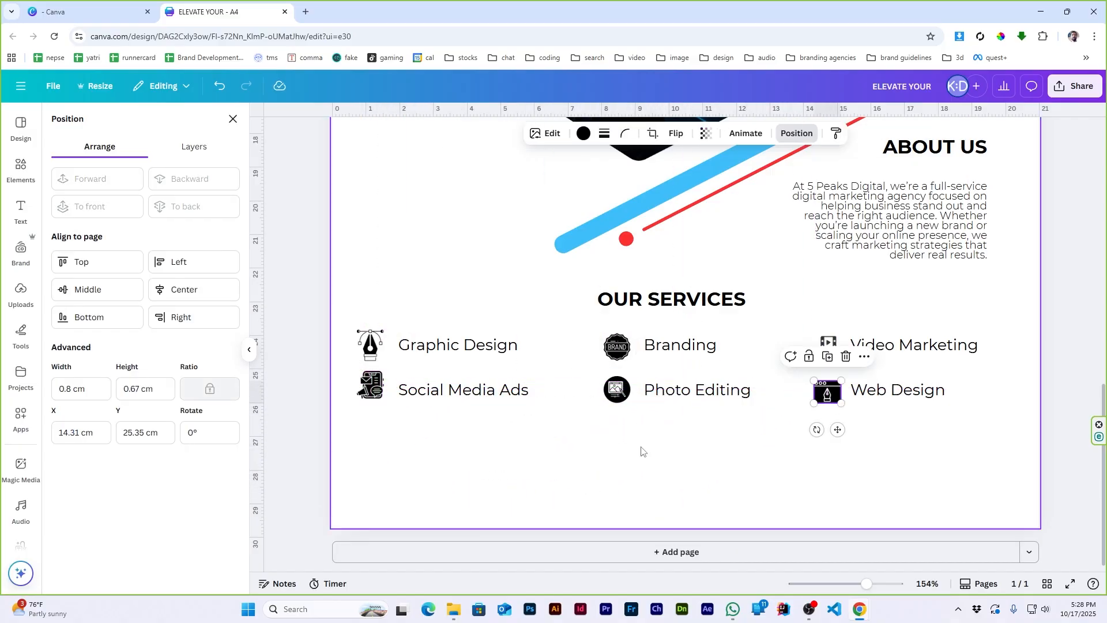
- Check the vertical alignment of each services column and center-align the Video Marketing and Web Design icons with each other
drag(347, 328, 382, 399)
click(443, 400)
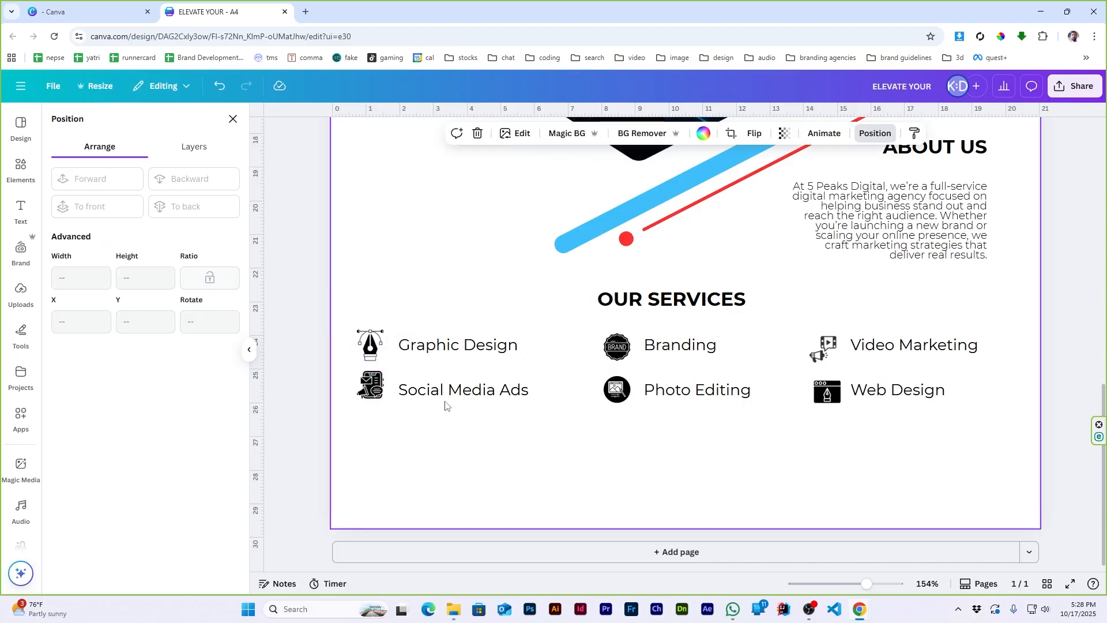
drag(435, 324, 487, 427)
drag(564, 341, 633, 410)
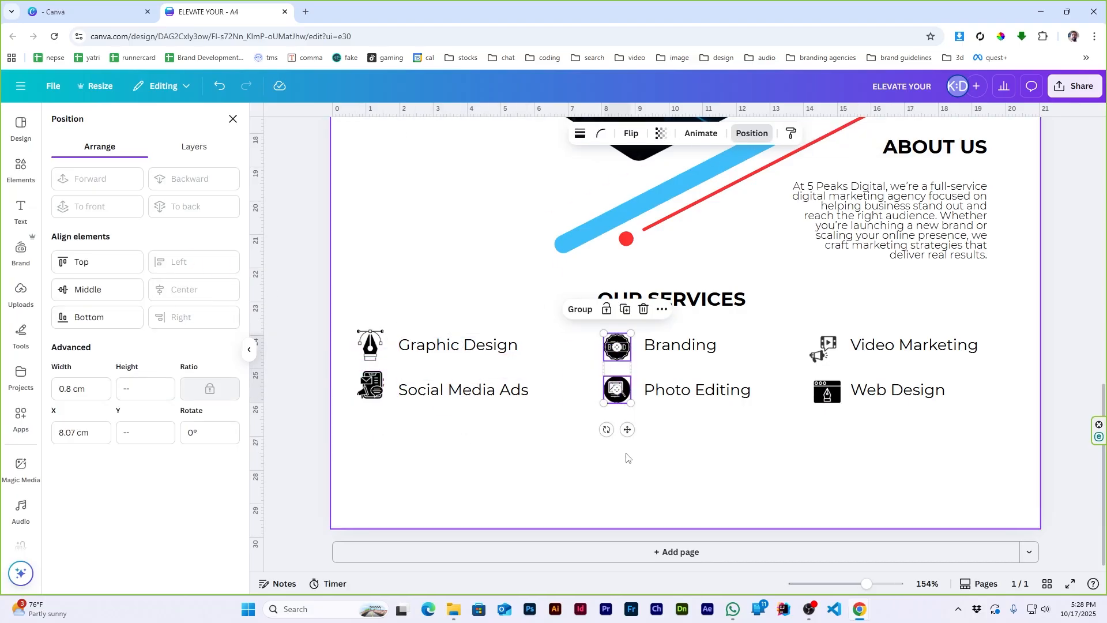
drag(691, 320, 715, 405)
drag(804, 329, 831, 428)
click(183, 291)
drag(907, 314, 940, 398)
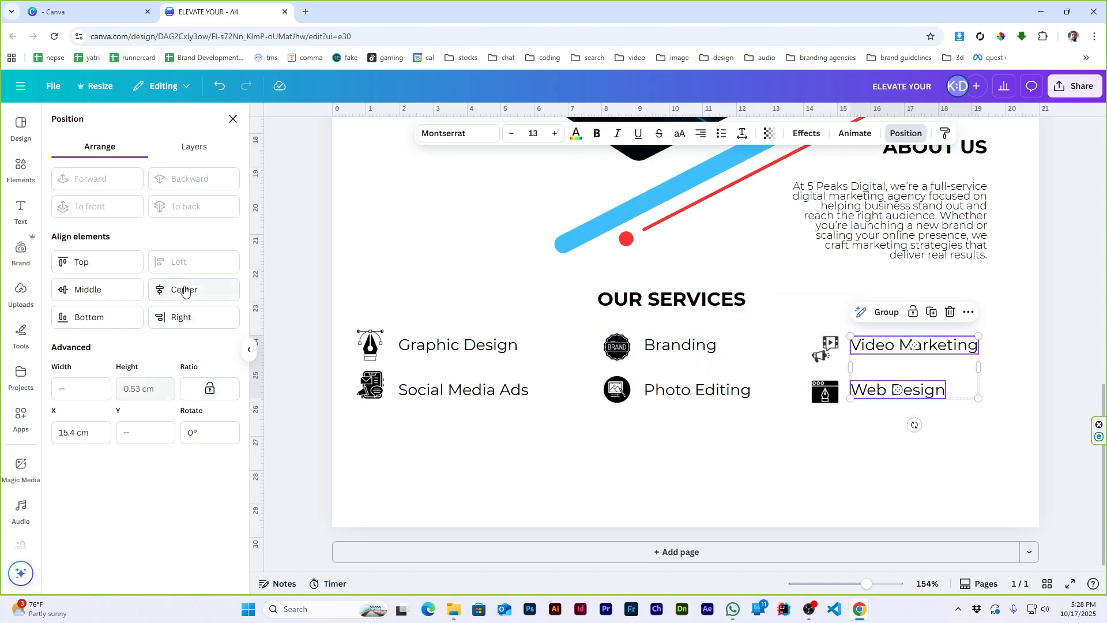
click(516, 419)
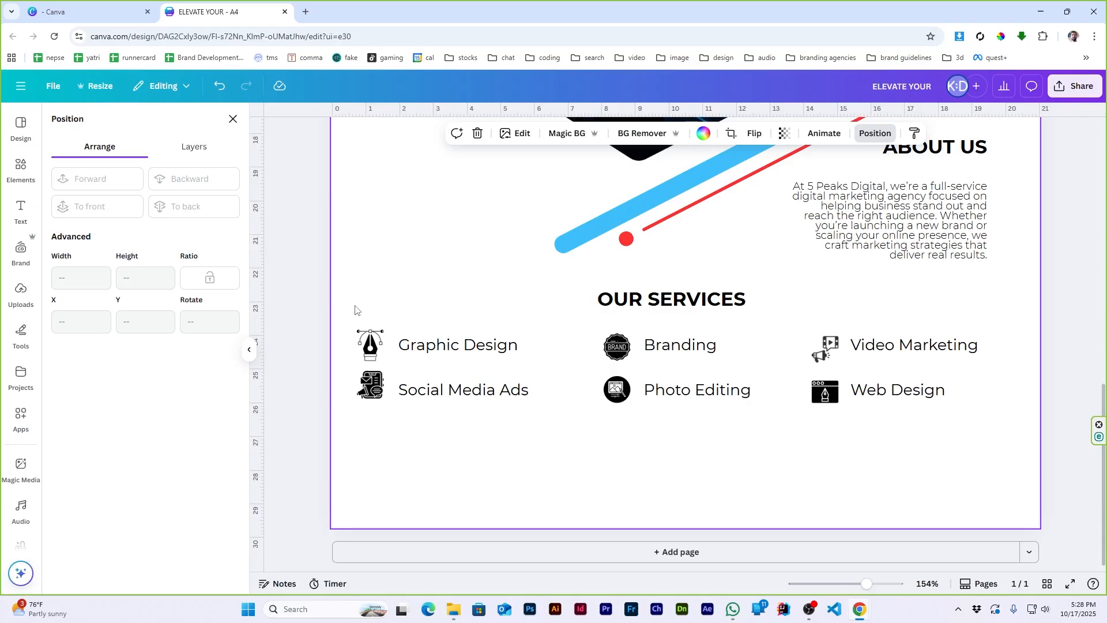
- Middle-align the icons and service names within the first services row and within the second row
drag(356, 310, 982, 365)
click(338, 336)
drag(380, 346, 981, 353)
click(92, 292)
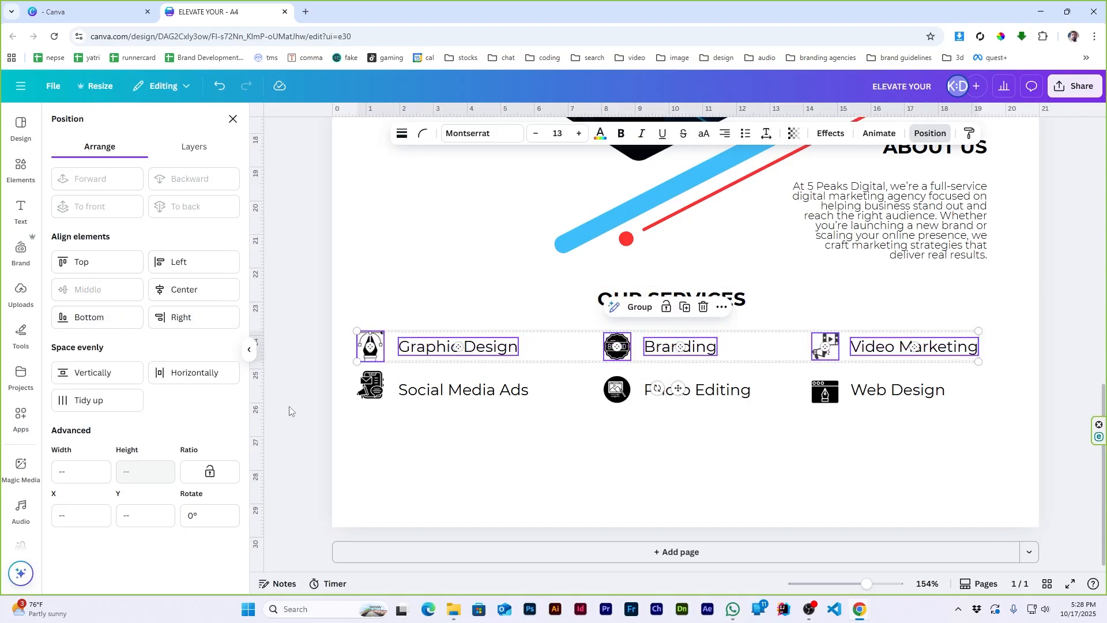
drag(341, 375, 958, 430)
click(68, 299)
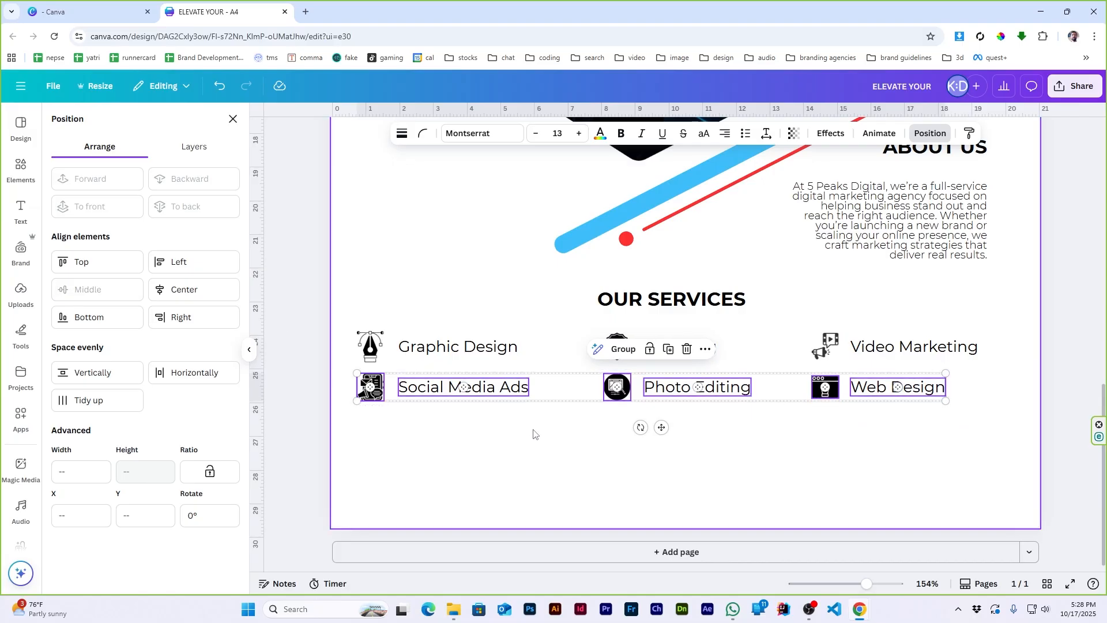
click(367, 359)
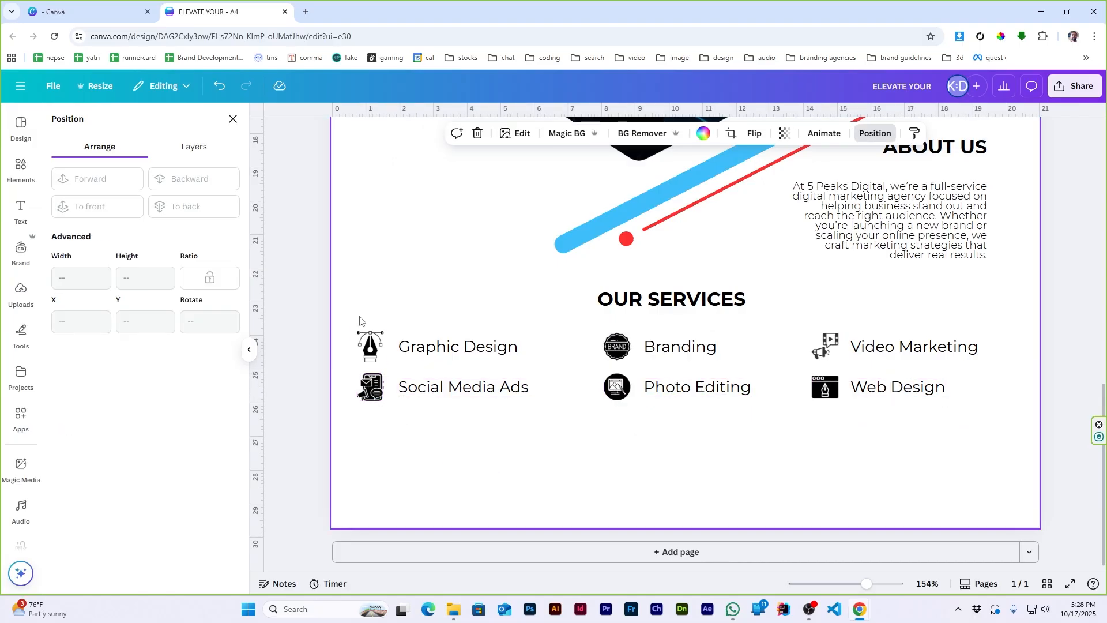
- Group the icons and names of each services column and space the three columns evenly across
scroll(360, 321, down, 5)
scroll(528, 386, up, 3)
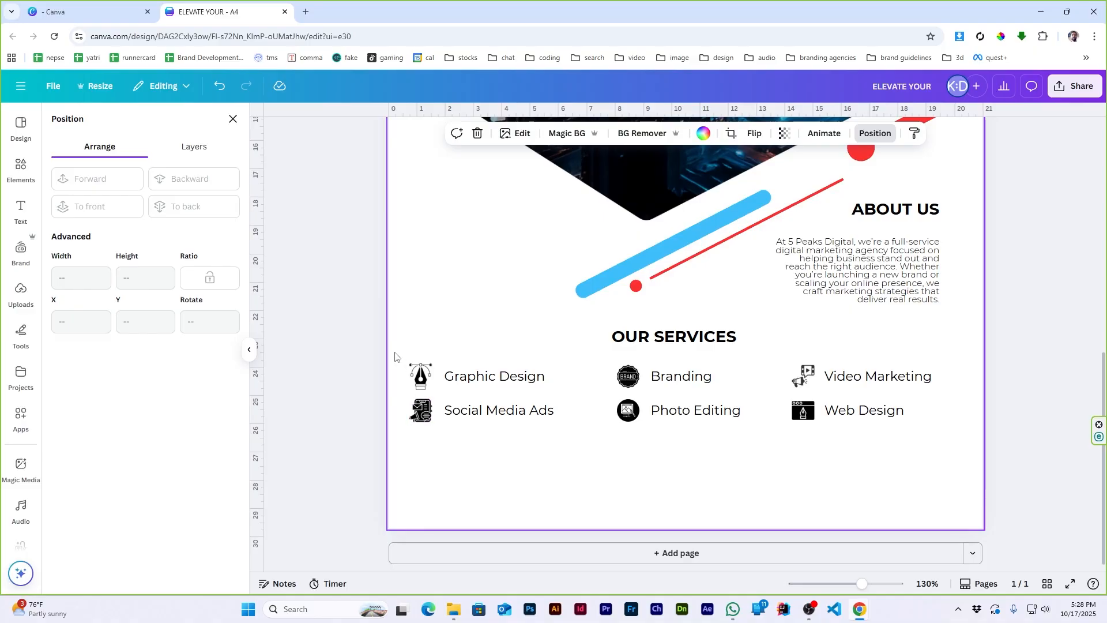
drag(395, 356, 545, 424)
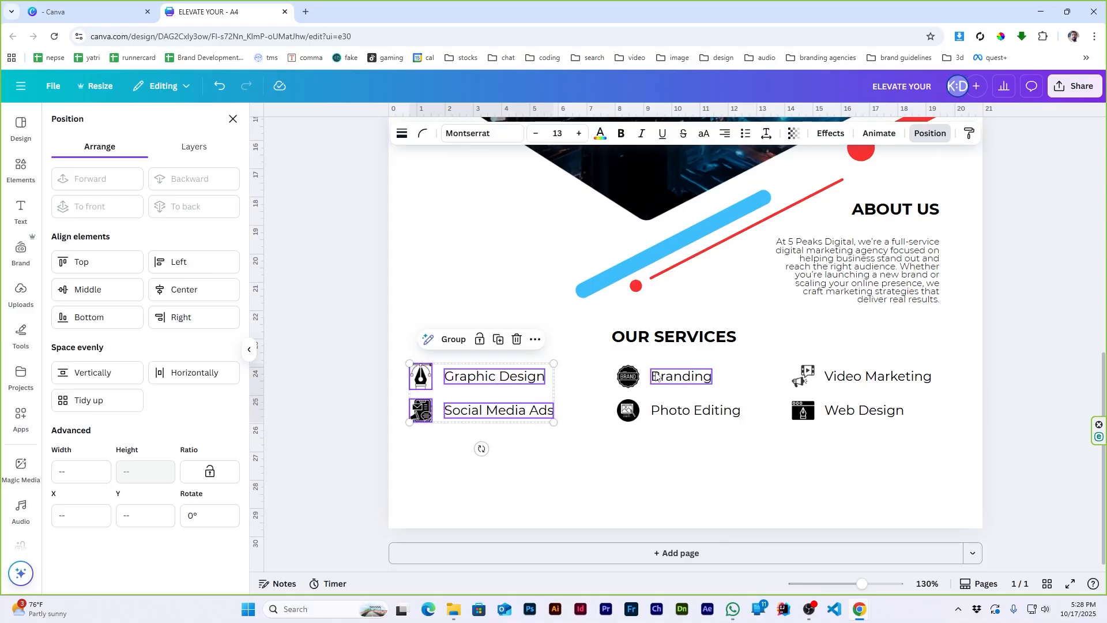
drag(591, 362, 737, 454)
key(ctrl+g)
drag(777, 349, 879, 436)
key(ctrl+g)
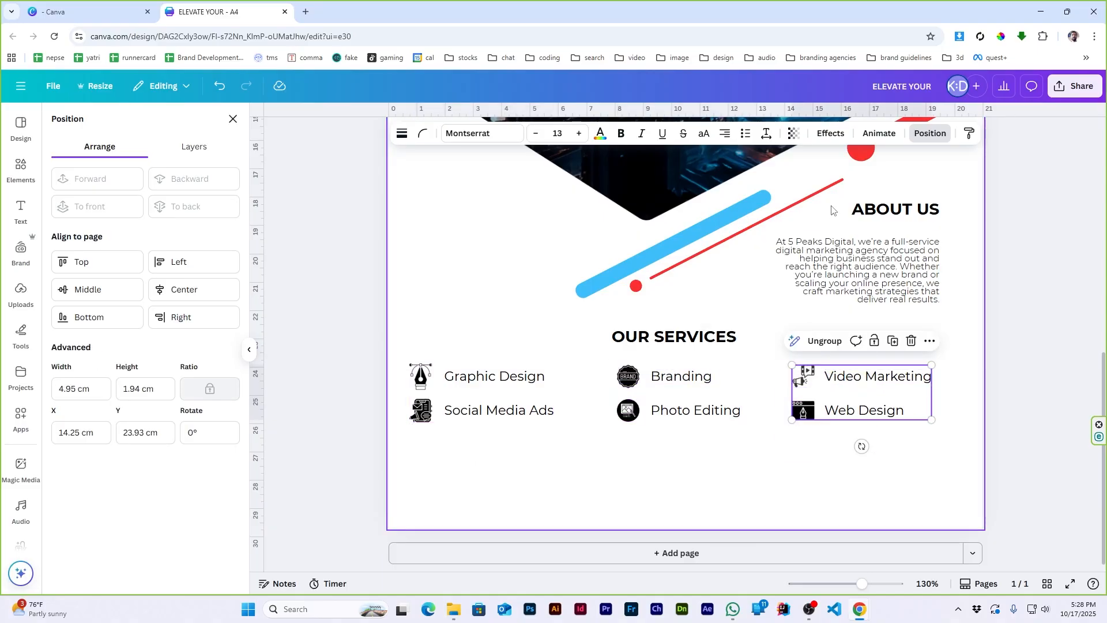
drag(833, 470, 406, 359)
click(186, 372)
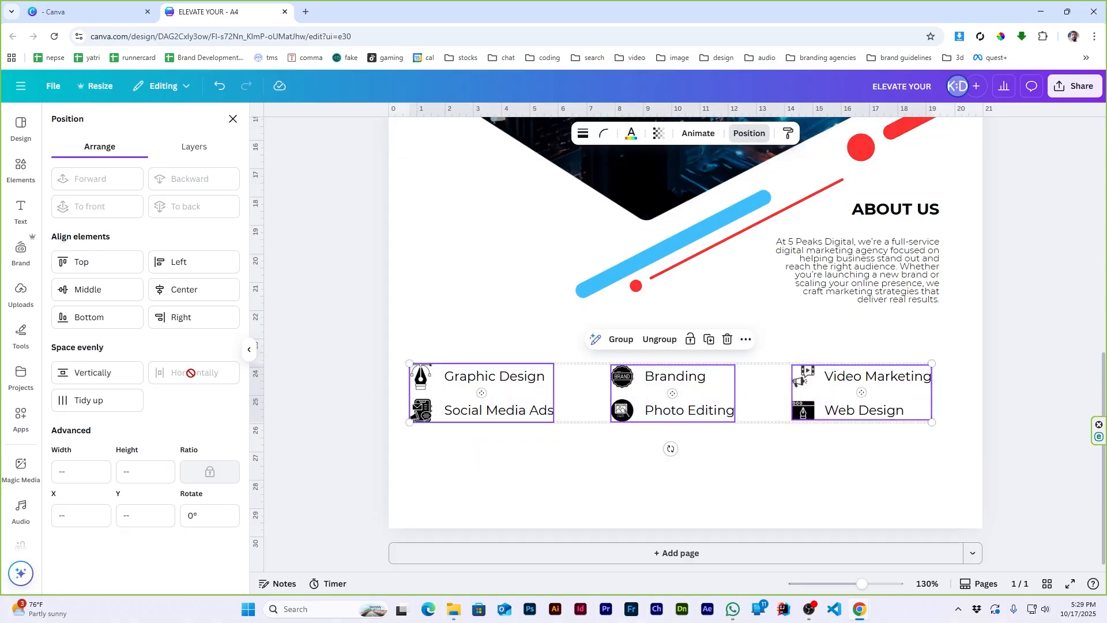
- Group the three services columns into one block and center it horizontally on the page
click(630, 340)
click(179, 289)
double_click(796, 479)
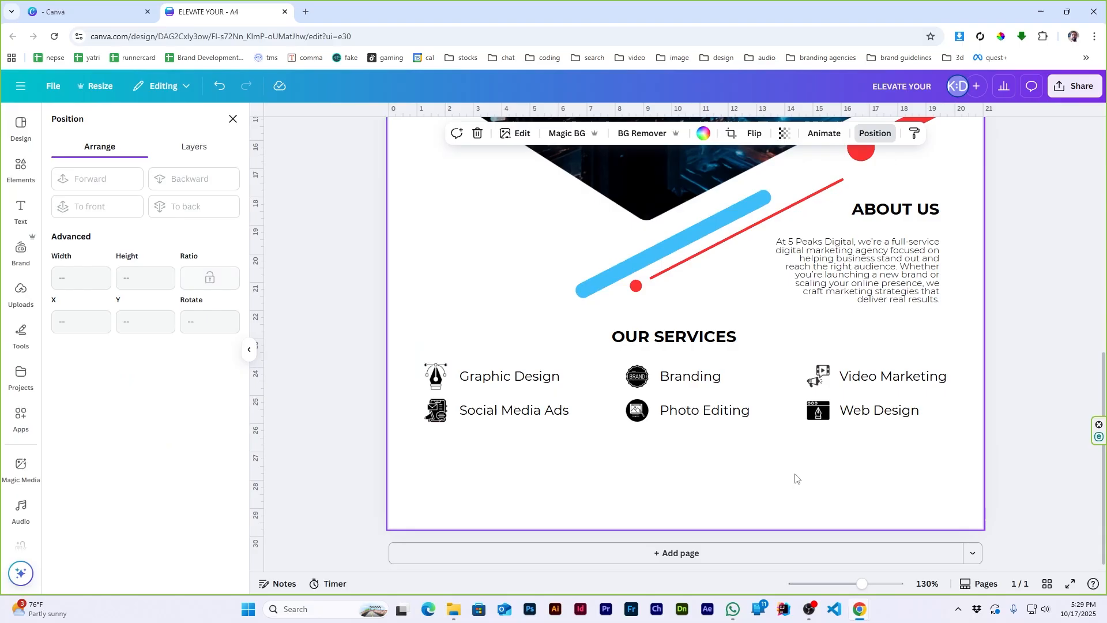
click(337, 374)
- Add a rectangle shape over the blank area above Graphic Design and fill it with the document's bright red
scroll(707, 381, up, 3)
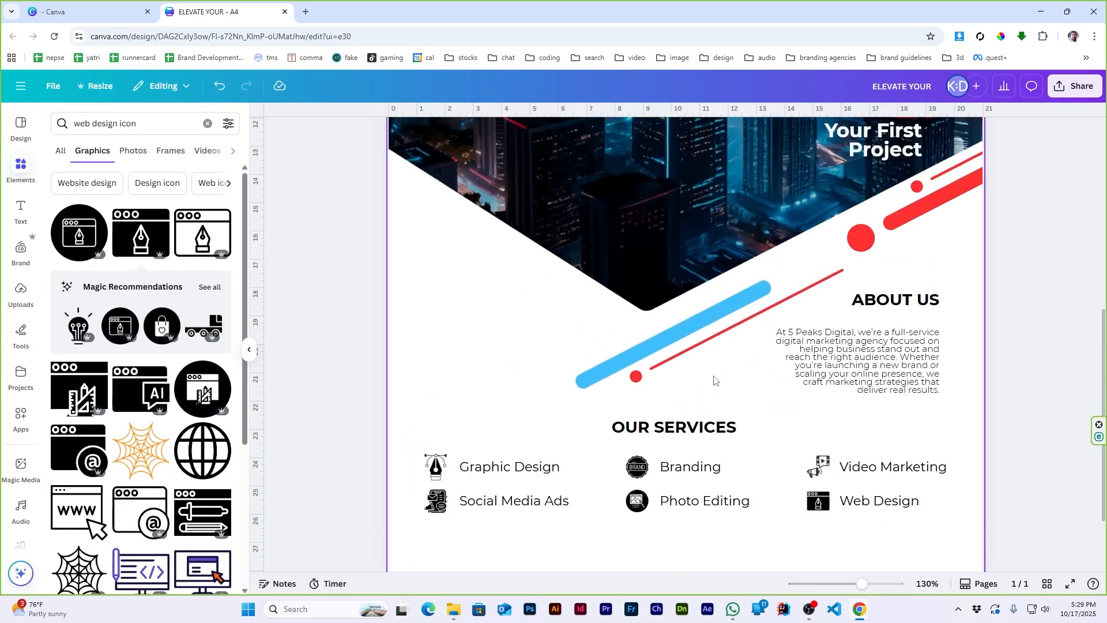
click(390, 345)
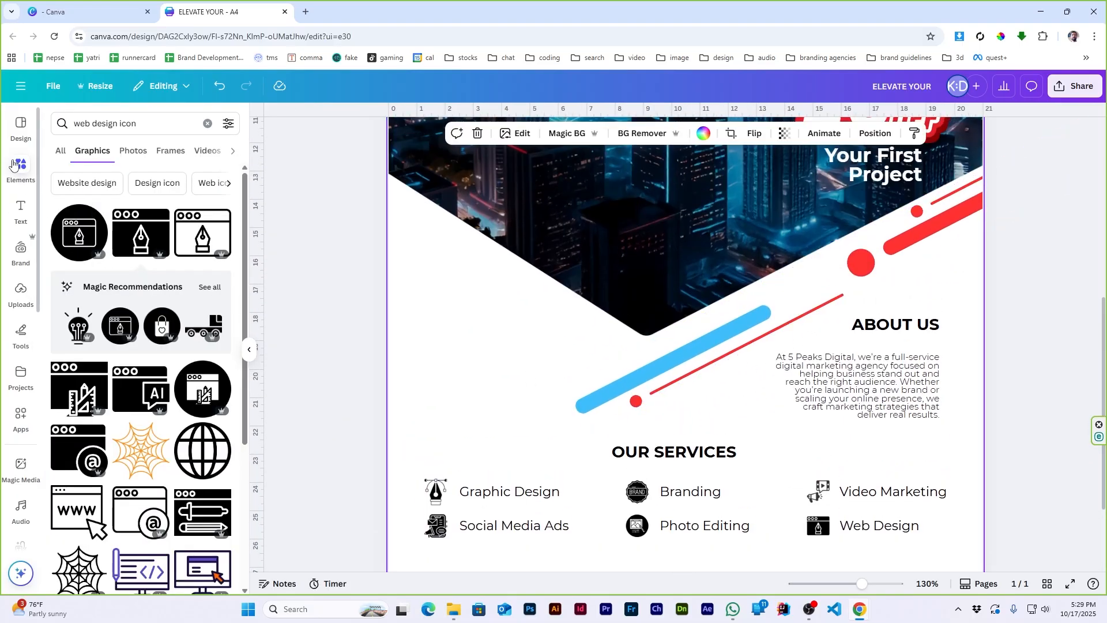
click(208, 123)
text(recta)
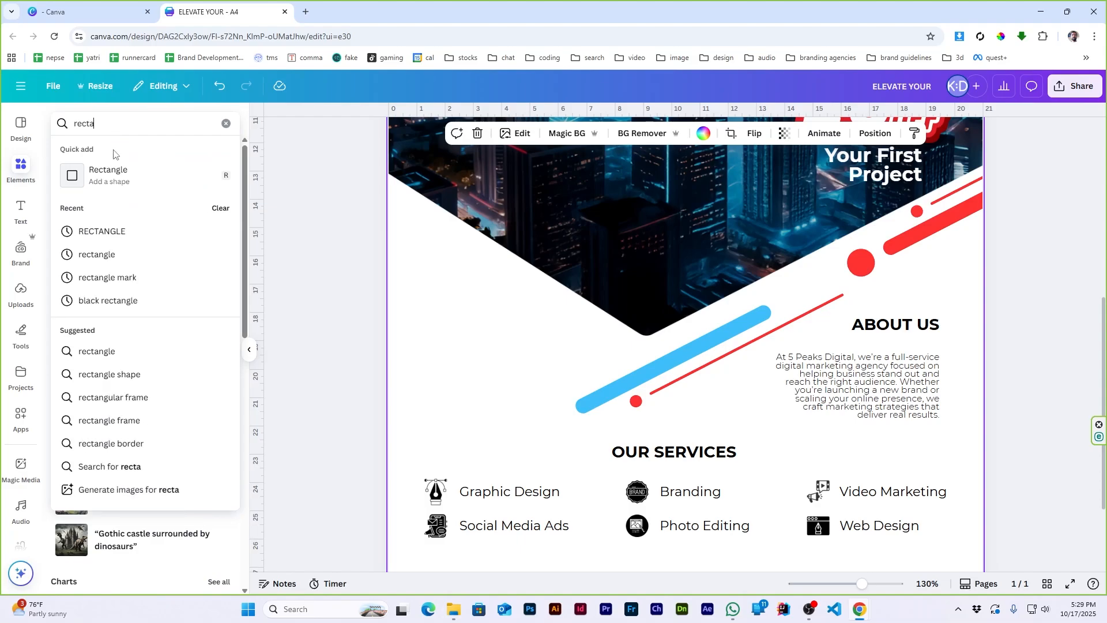
key(Return)
click(581, 320)
drag(691, 274, 490, 454)
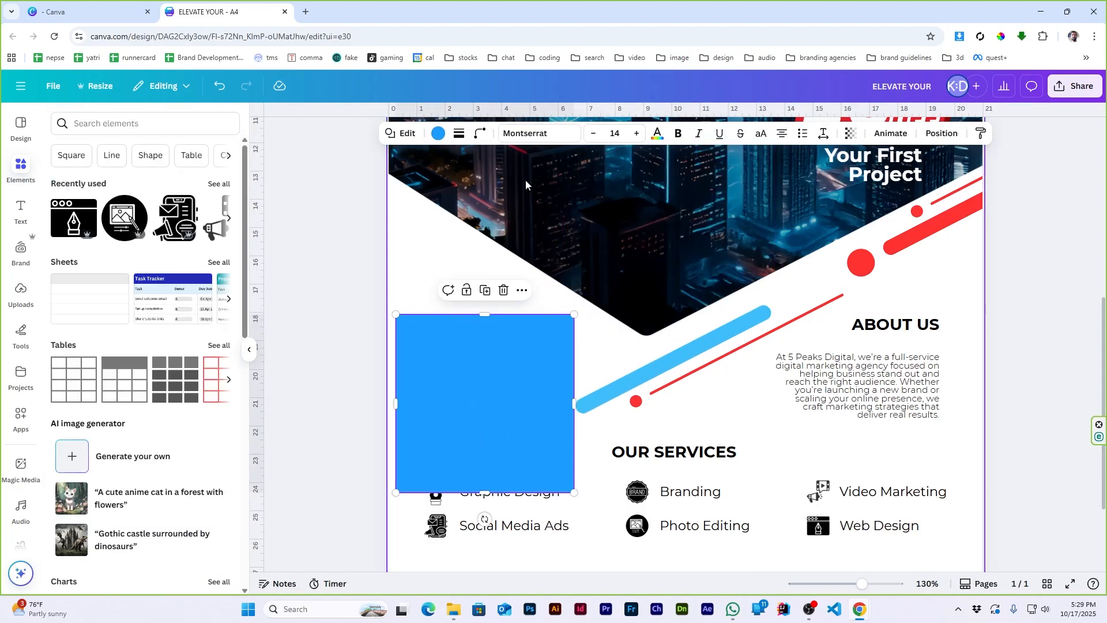
click(437, 135)
click(88, 231)
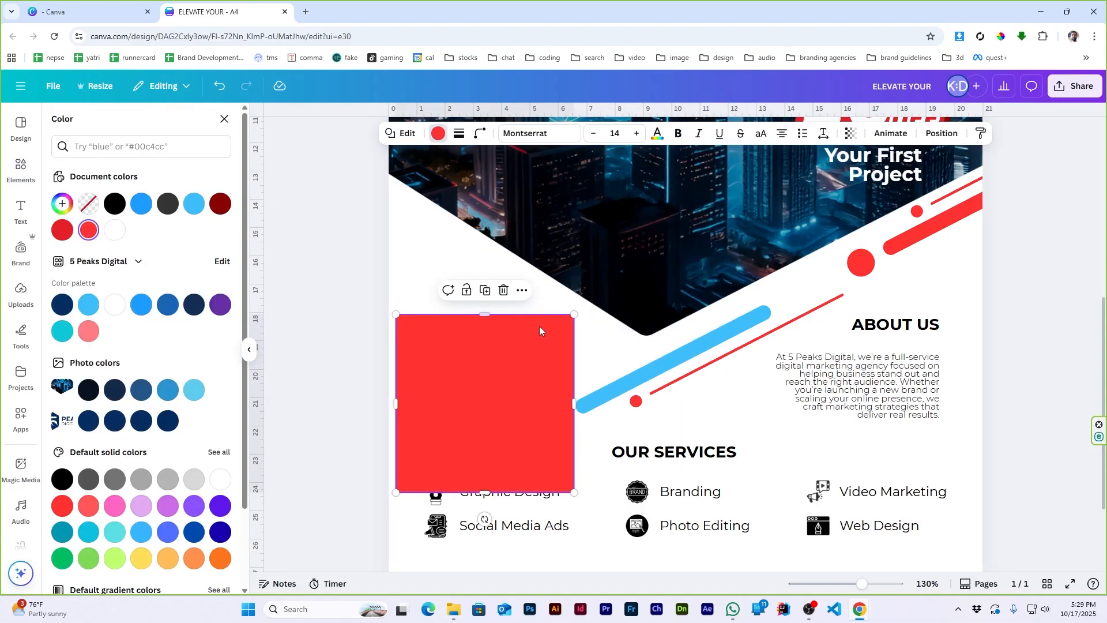
- Flatten the red rectangle into a bar behind the OUR SERVICES heading and set its corner rounding to 100
drag(474, 358, 450, 367)
drag(475, 321, 642, 451)
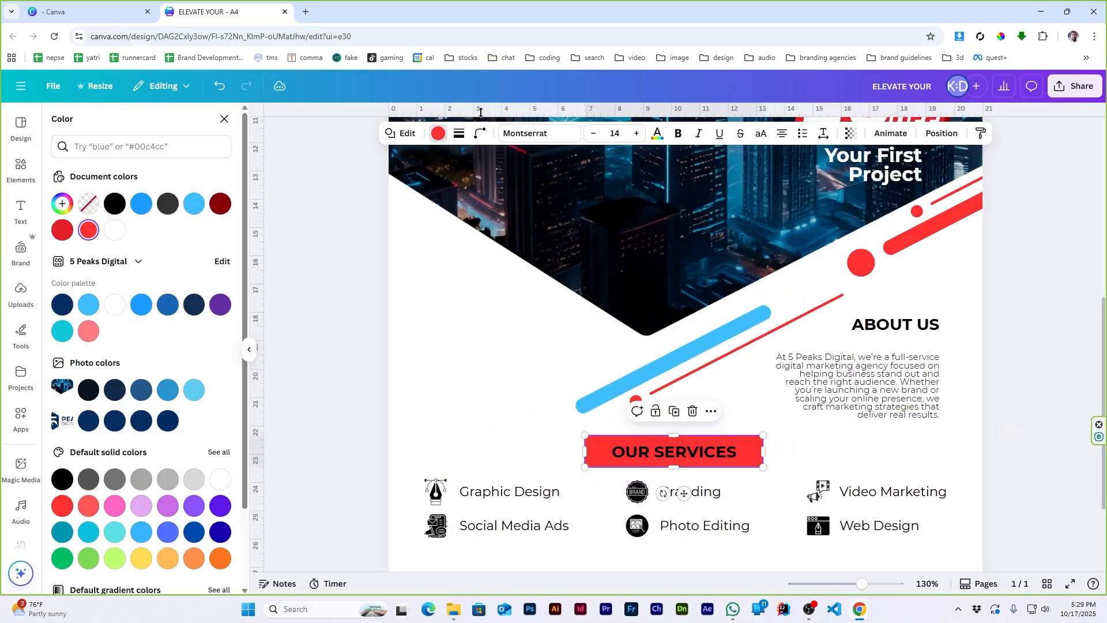
click(479, 138)
drag(433, 180, 507, 181)
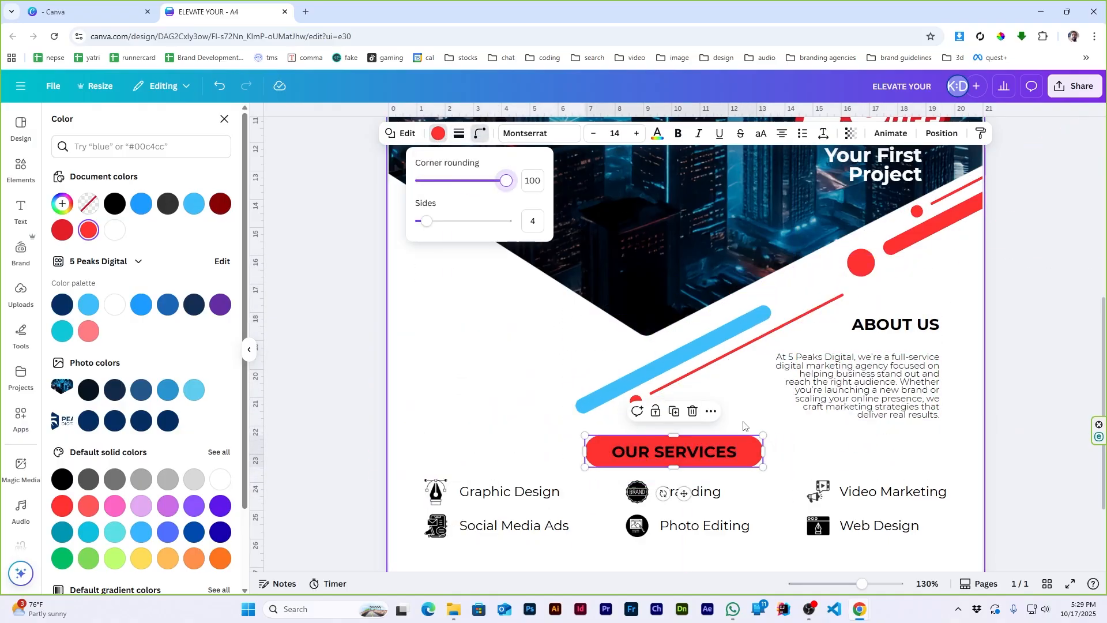
- Change the OUR SERVICES heading text to white and check the whole flyer
click(674, 452)
click(577, 134)
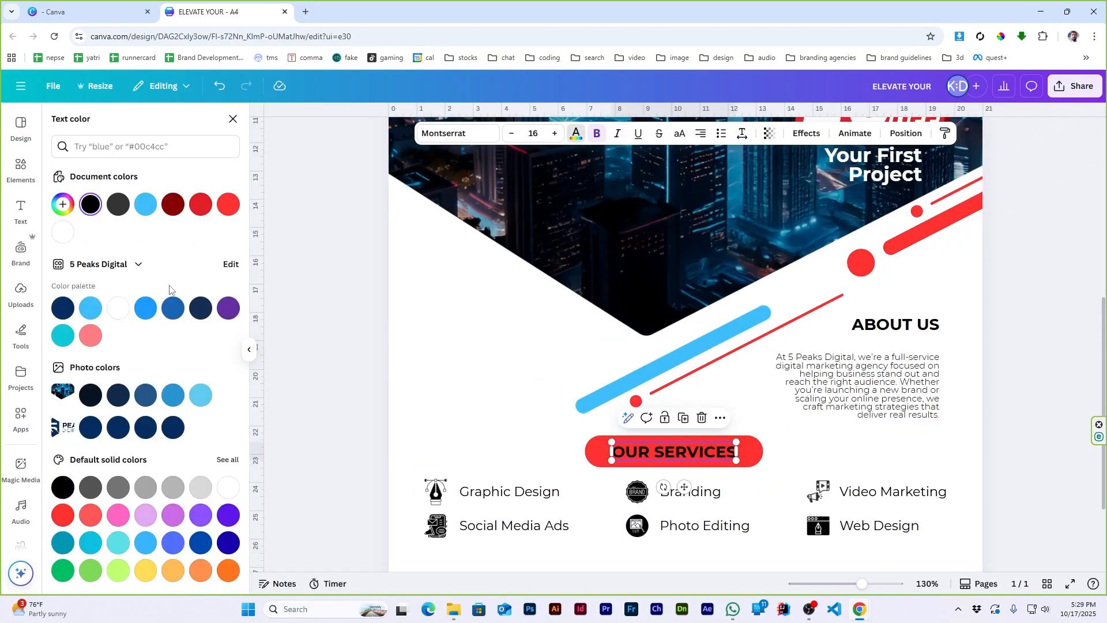
click(229, 489)
click(430, 412)
scroll(431, 411, down, 2)
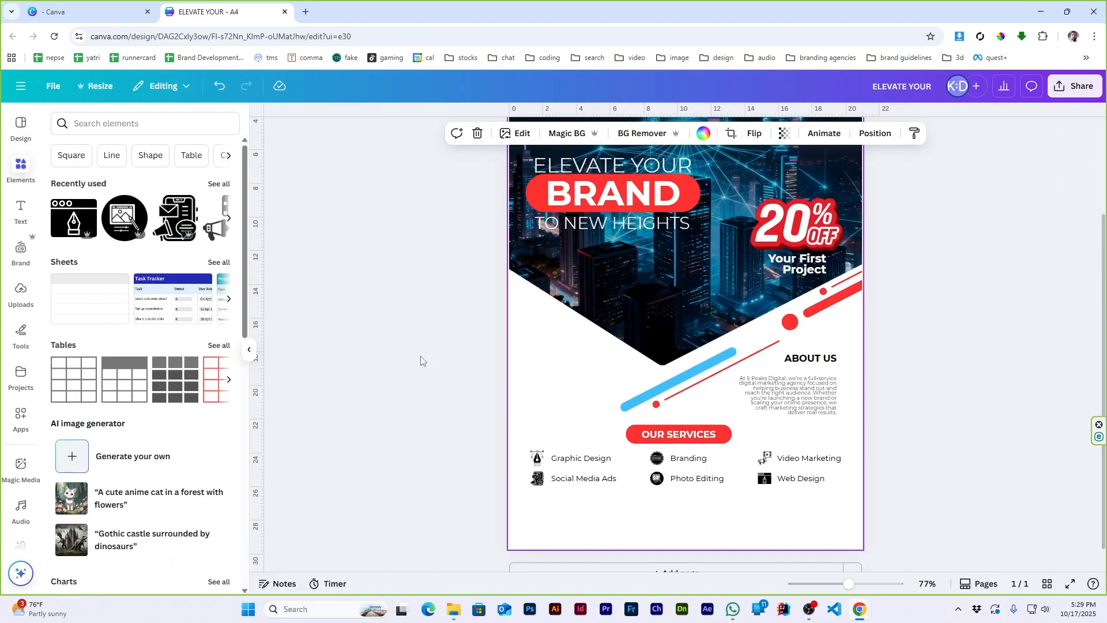
click(323, 325)
click(253, 349)
scroll(413, 267, down, 3)
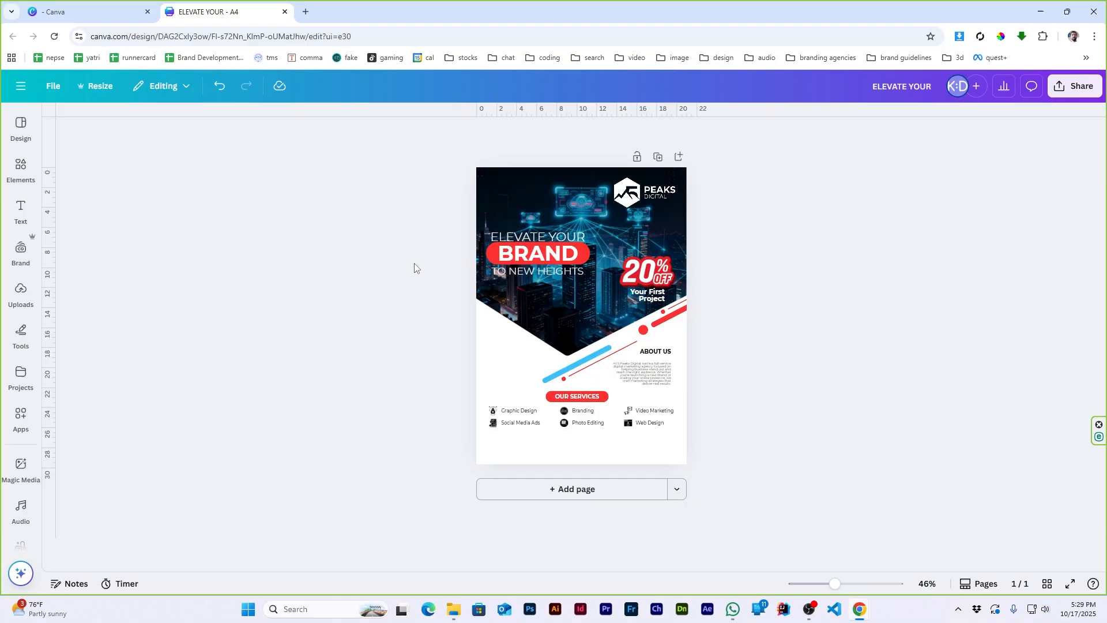
- Search the elements for "scan me" and add the black rounded frame with the SCAN ME label
scroll(563, 341, up, 5)
scroll(455, 503, up, 5)
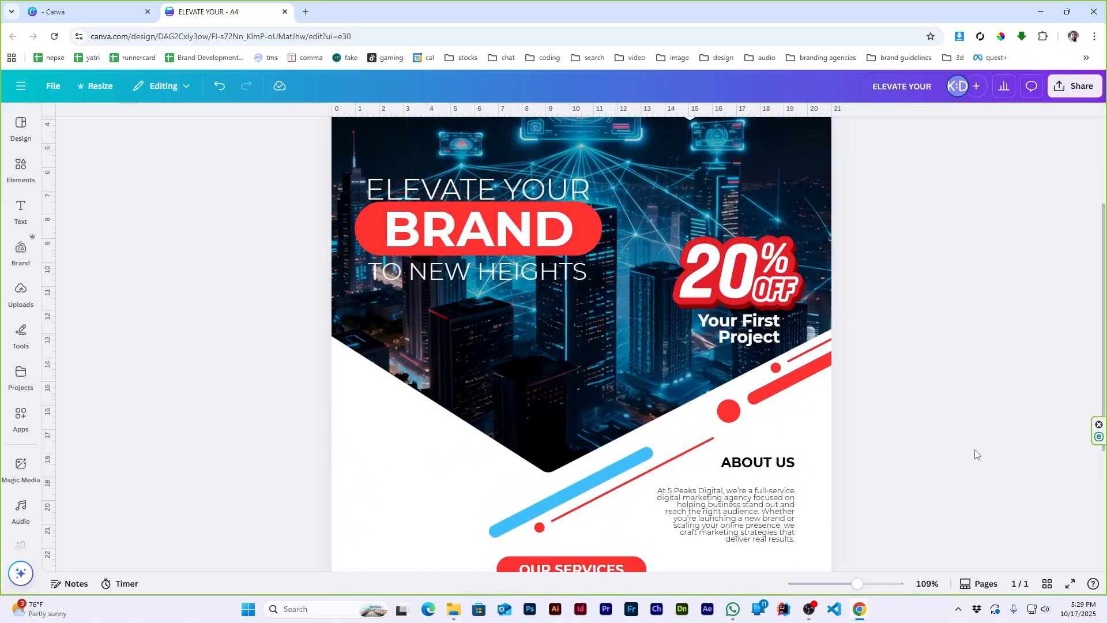
click(21, 167)
click(128, 127)
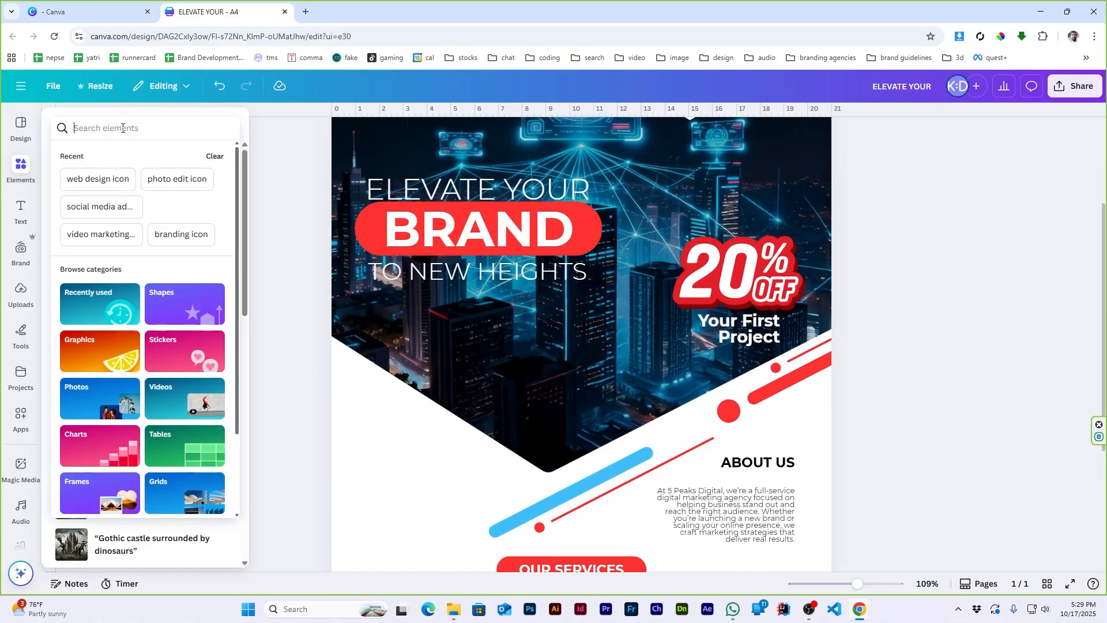
text(scan me)
key(Return)
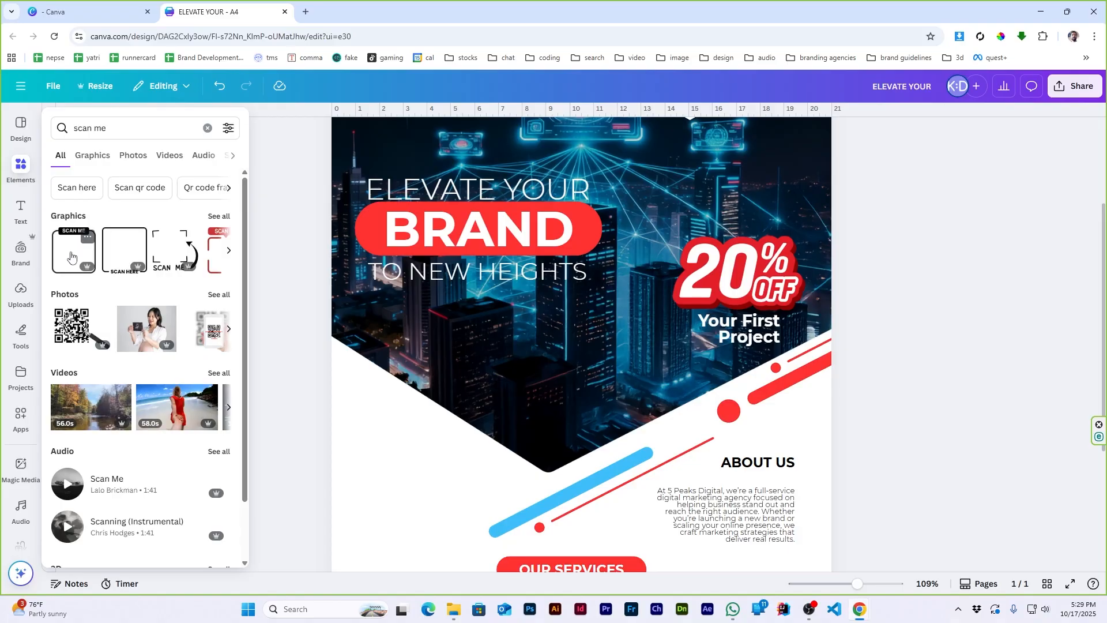
click(71, 258)
- Shrink the SCAN ME frame and place it in the white area above Graphic Design, beside the blue diagonal bar
drag(613, 318, 444, 427)
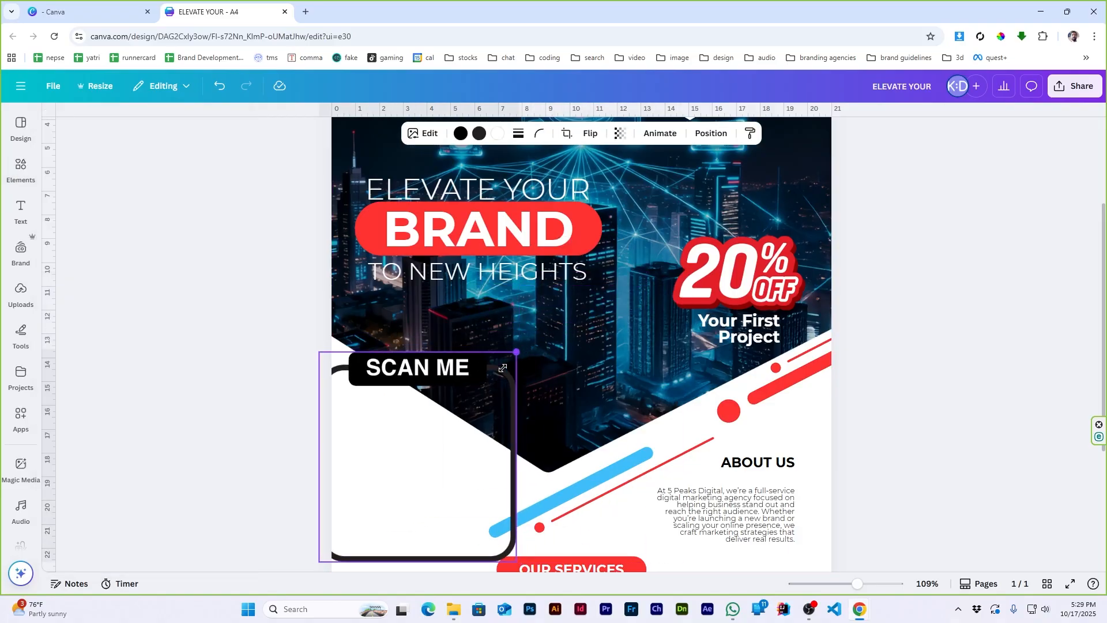
drag(503, 368, 400, 476)
drag(384, 517, 431, 496)
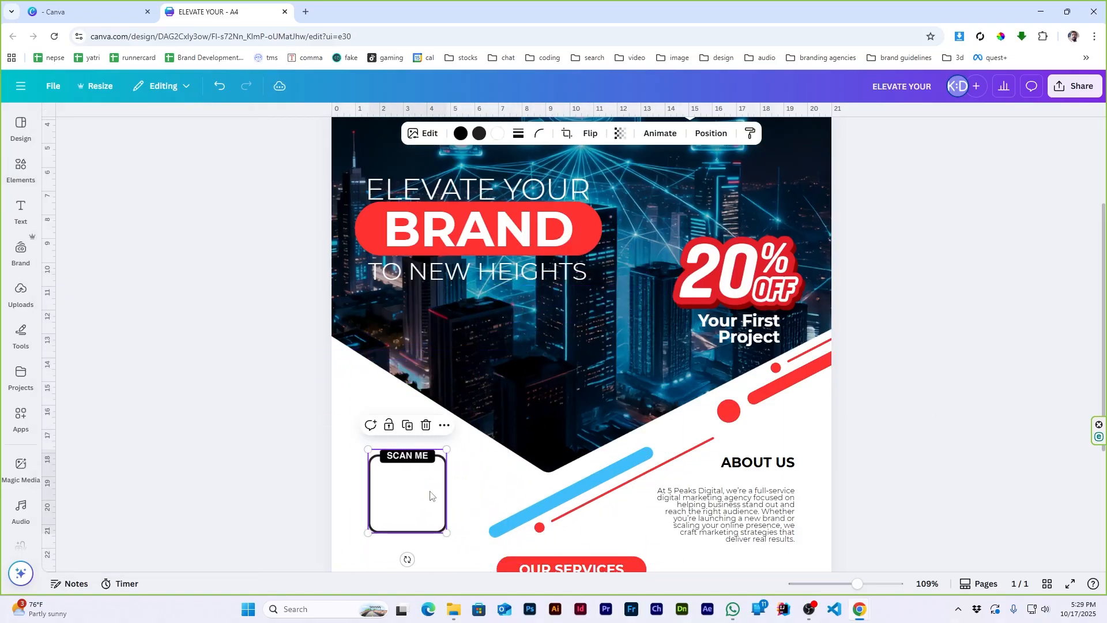
scroll(431, 496, down, 1)
drag(392, 443, 389, 443)
click(232, 404)
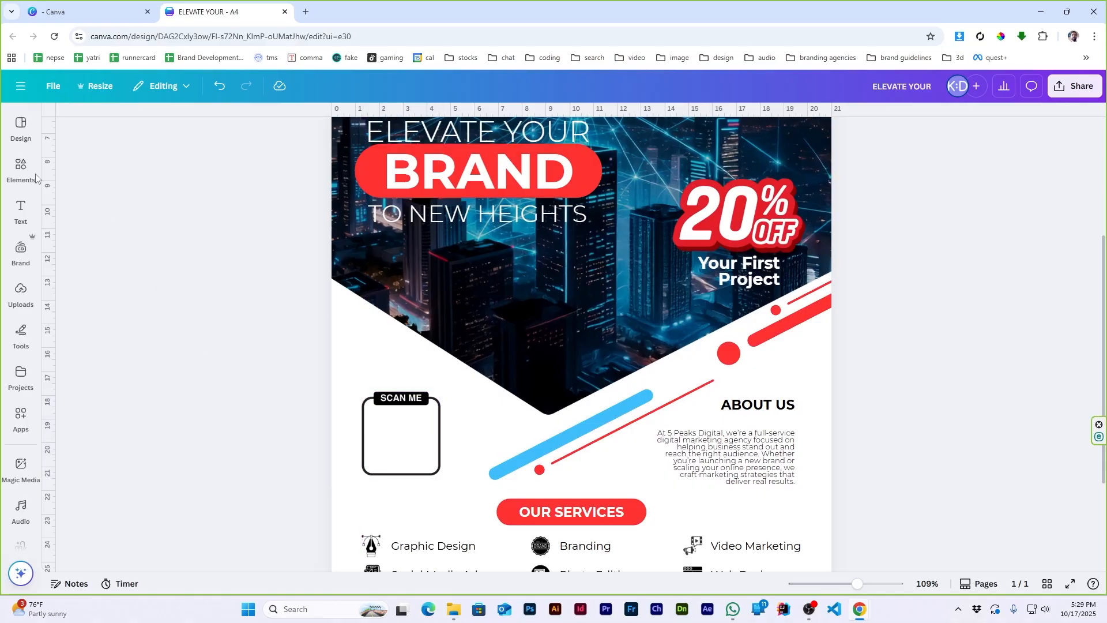
- Search the elements for "qrcode" and add the black QR code graphic
click(21, 167)
triple_click(137, 128)
text(qrcode)
key(Return)
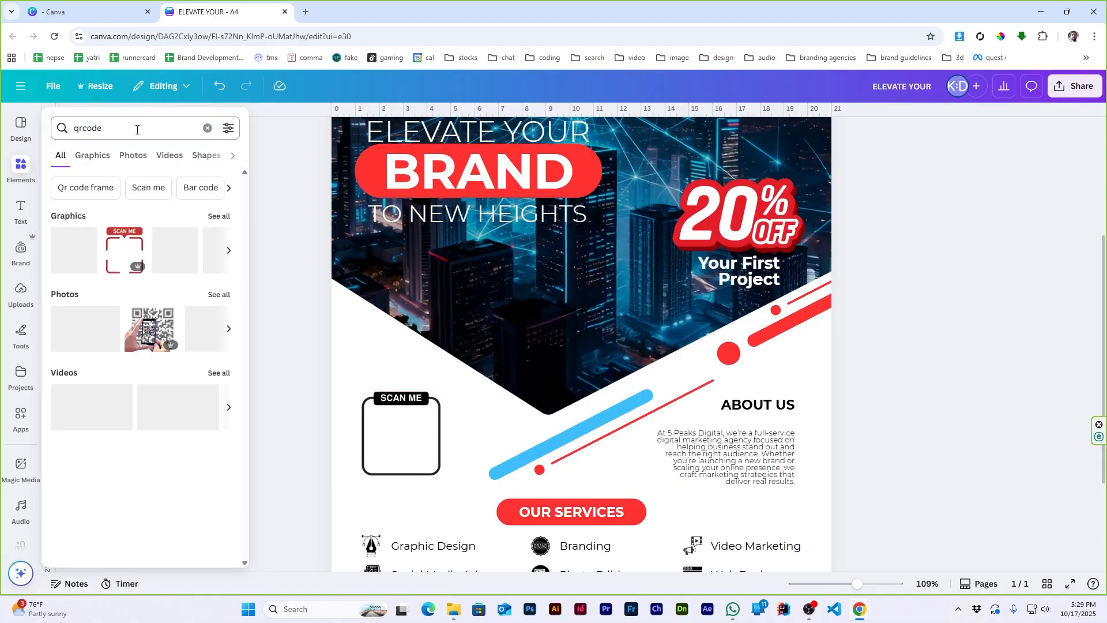
click(73, 250)
- Fit the QR code inside the SCAN ME frame and nudge it slightly down
drag(683, 221, 378, 424)
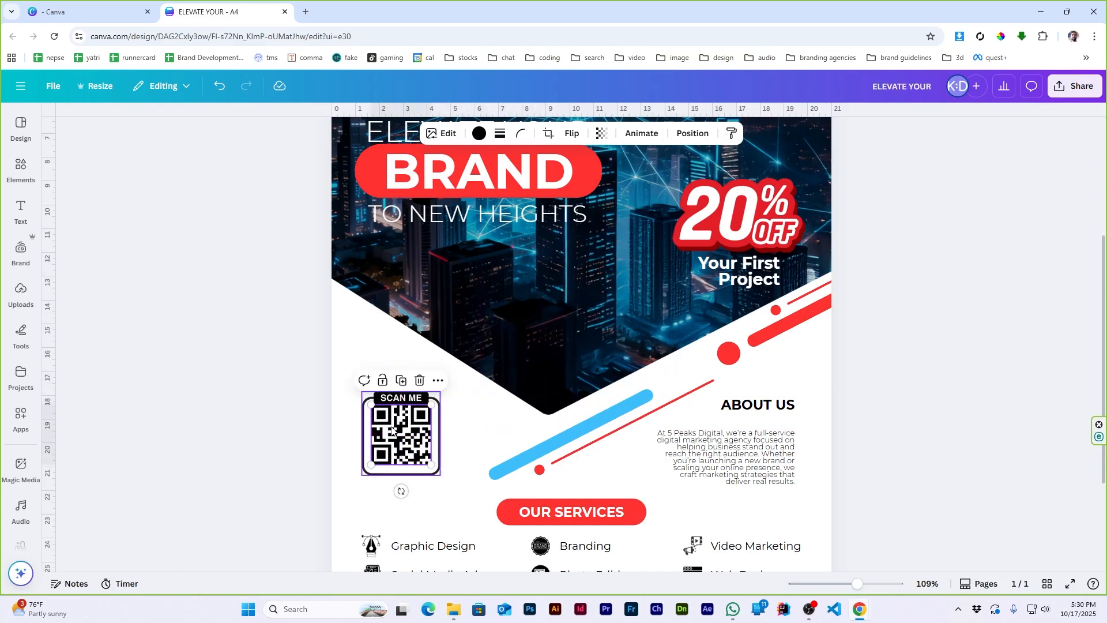
key(Down)
key(Down)
key(Down)
key(Down)
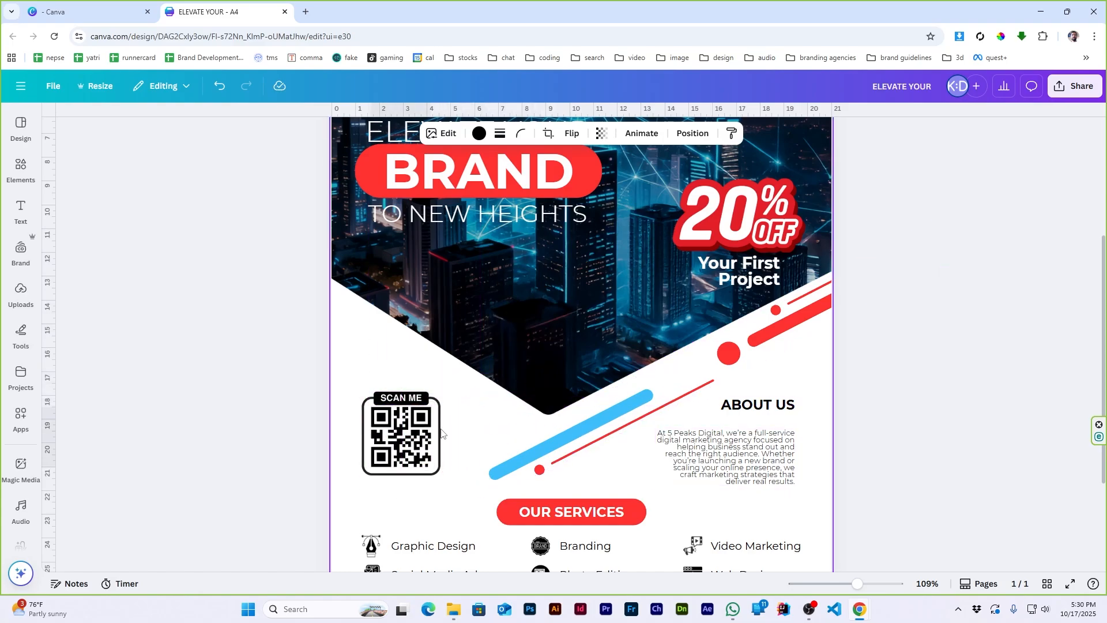
click(345, 392)
scroll(280, 414, down, 5)
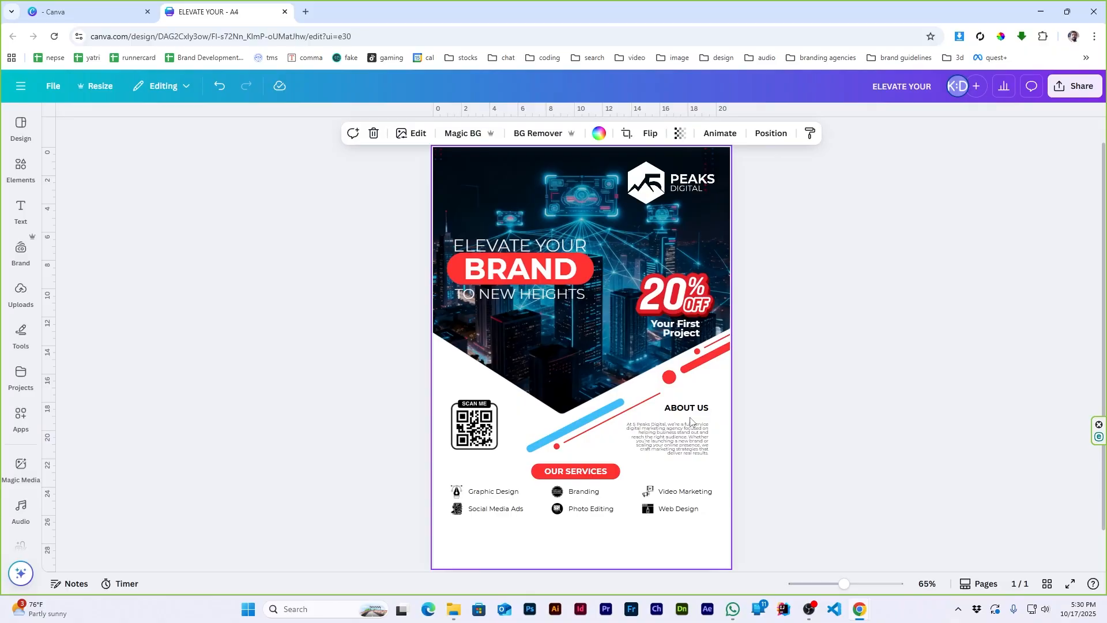